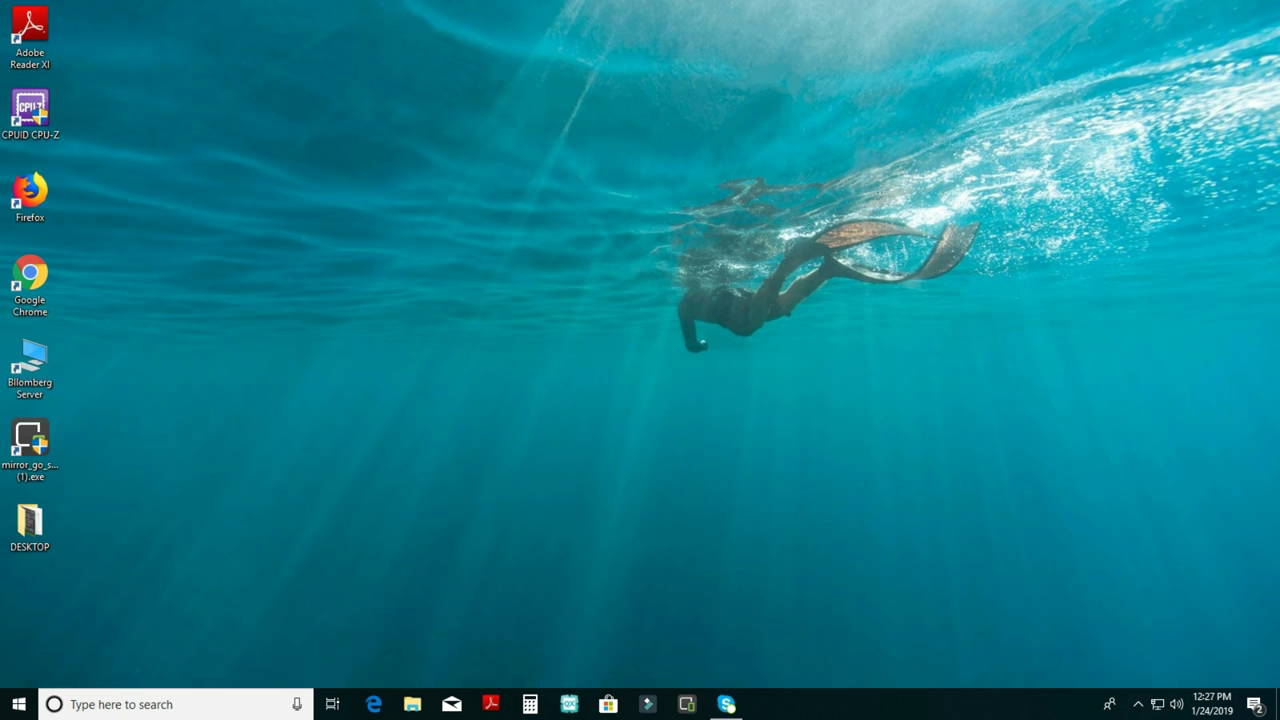
- Show the Computer, Recycle Bin, Control Panel, User's Files and Network icons on the desktop through the theme personalization settings
right_click(457, 155)
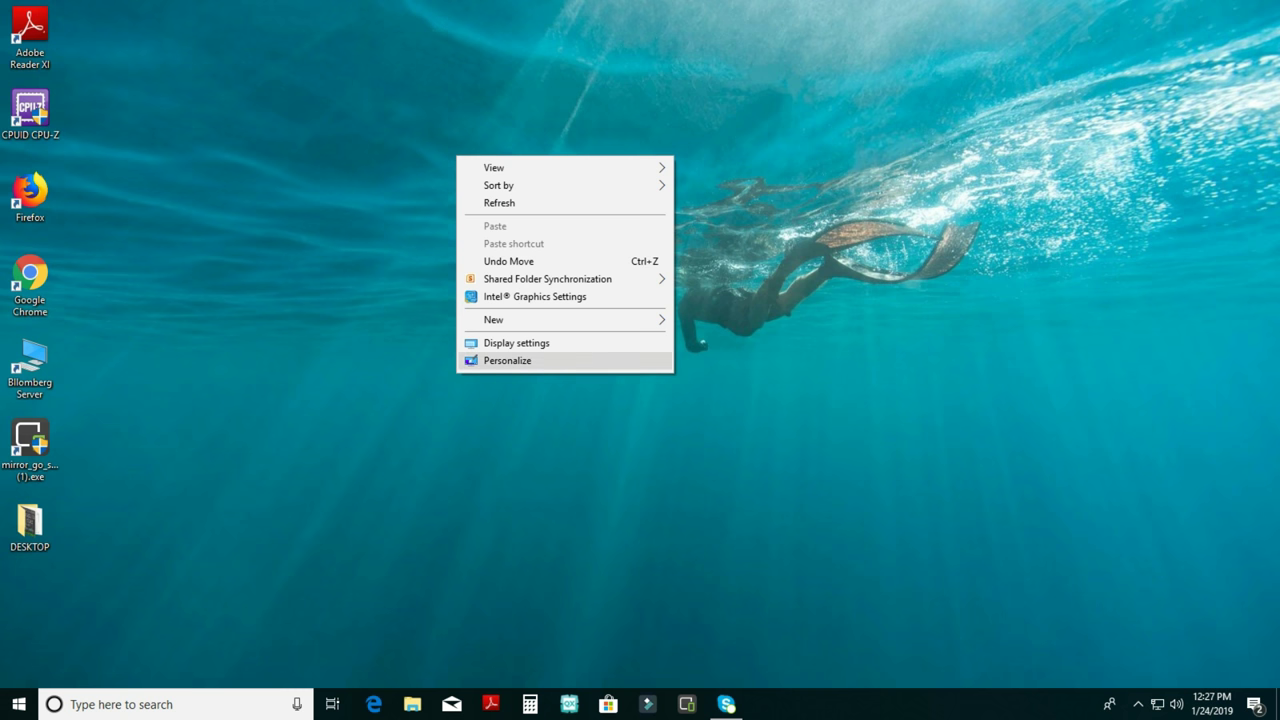
click(507, 360)
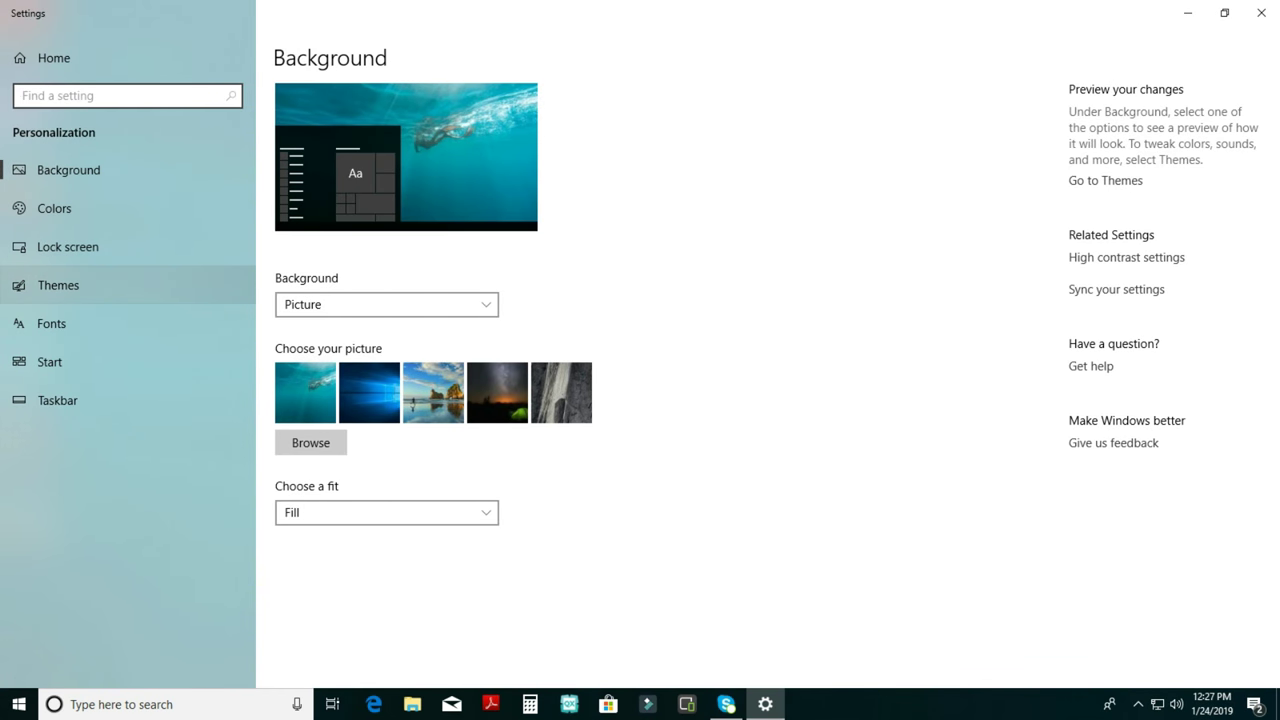
click(58, 285)
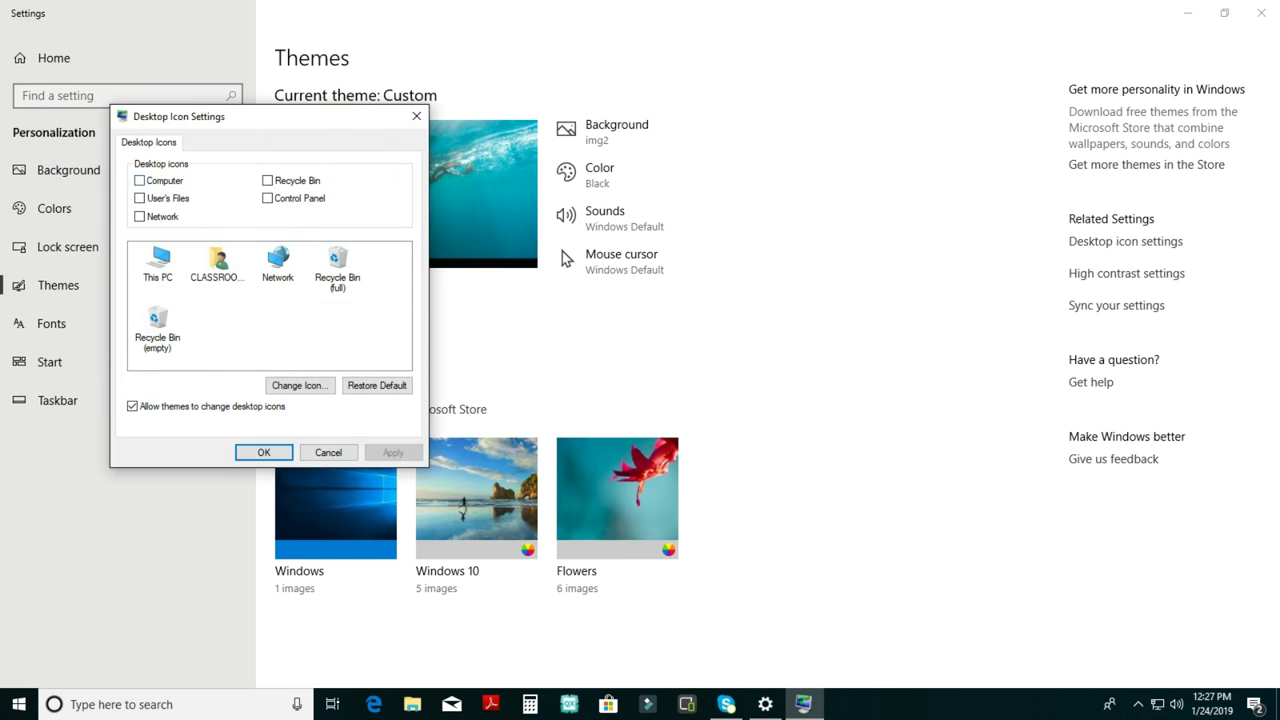
click(139, 180)
click(267, 180)
click(267, 198)
click(139, 198)
click(139, 216)
click(393, 452)
click(263, 452)
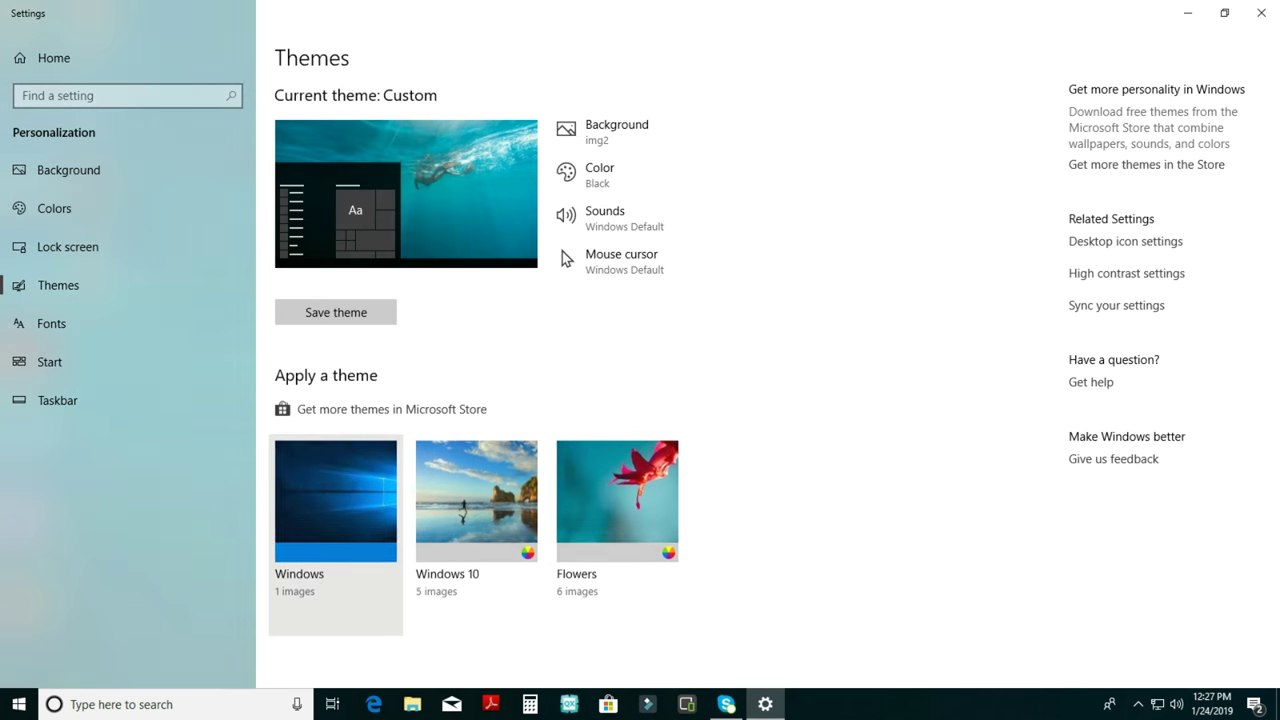
click(1261, 13)
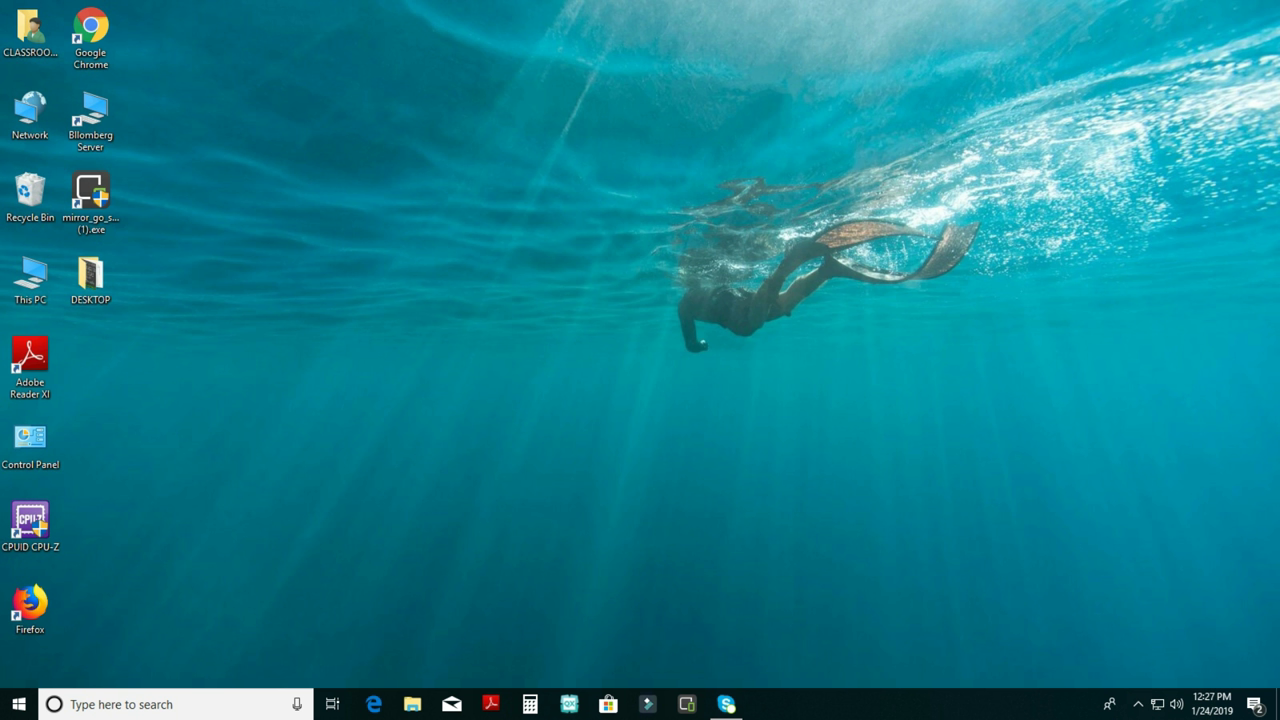
- Examine the basic system information in the properties of This PC, and close the window
click(30, 280)
right_click(38, 287)
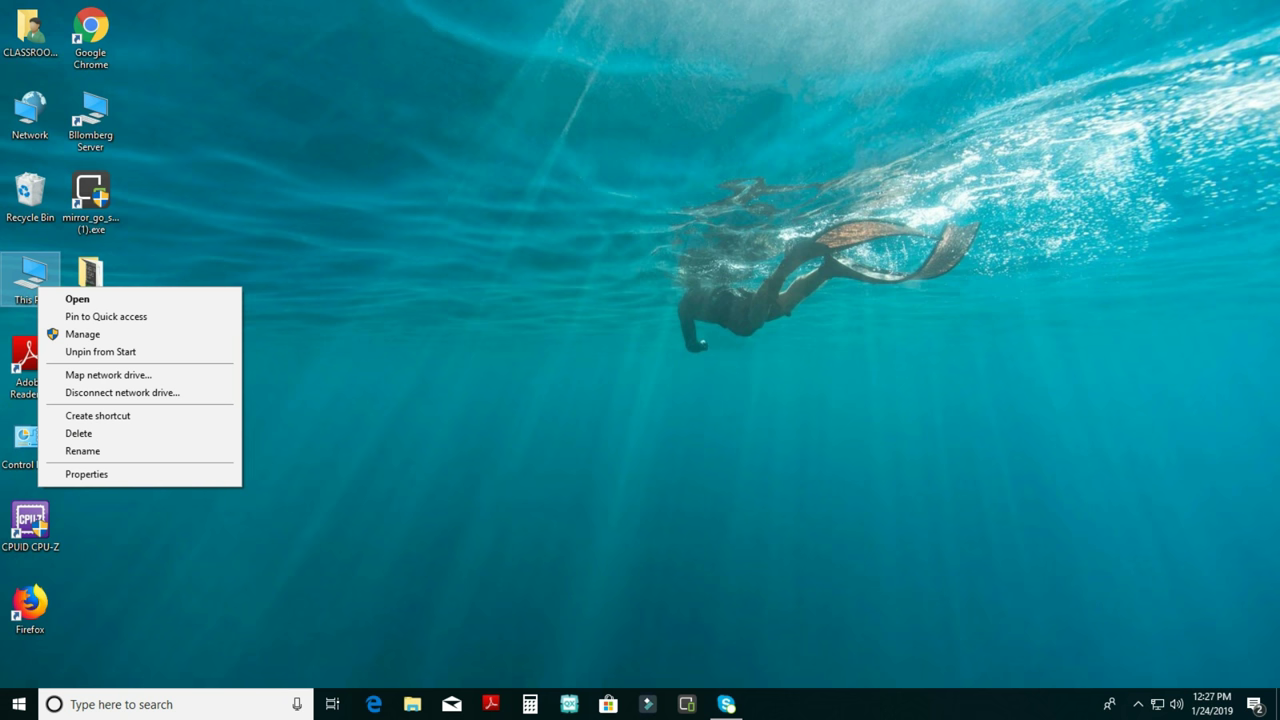
click(86, 474)
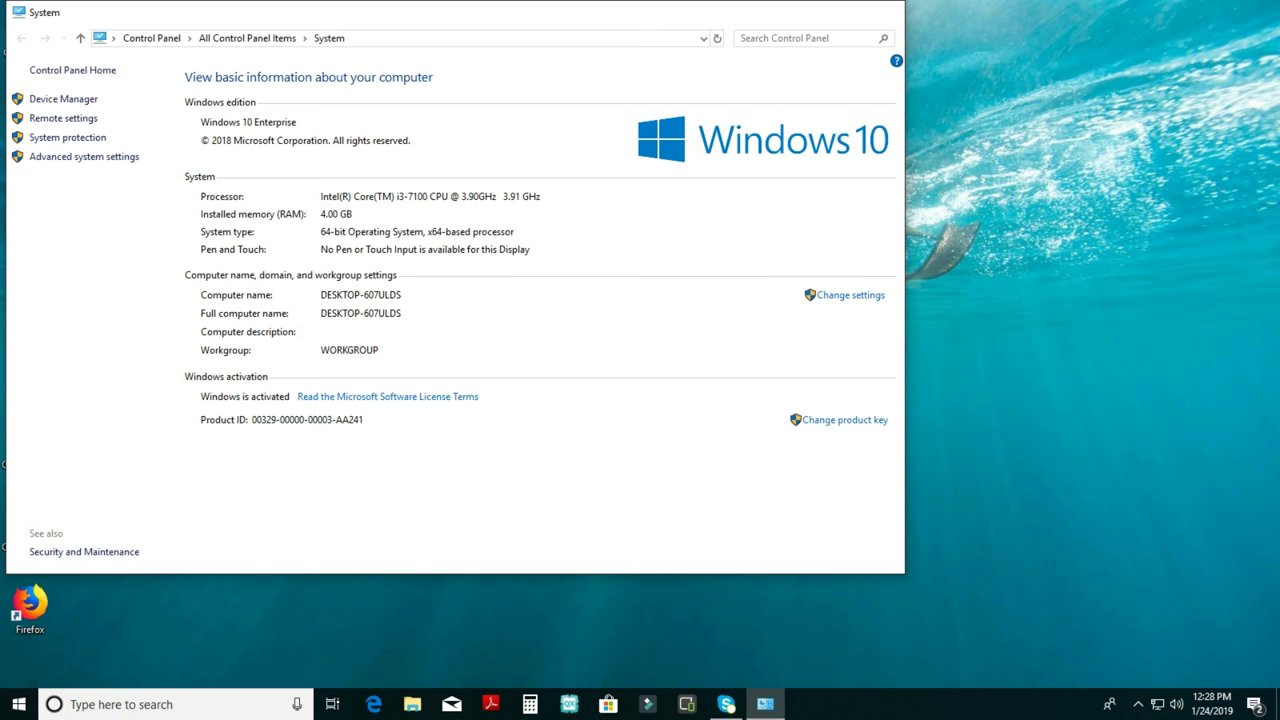
click(885, 12)
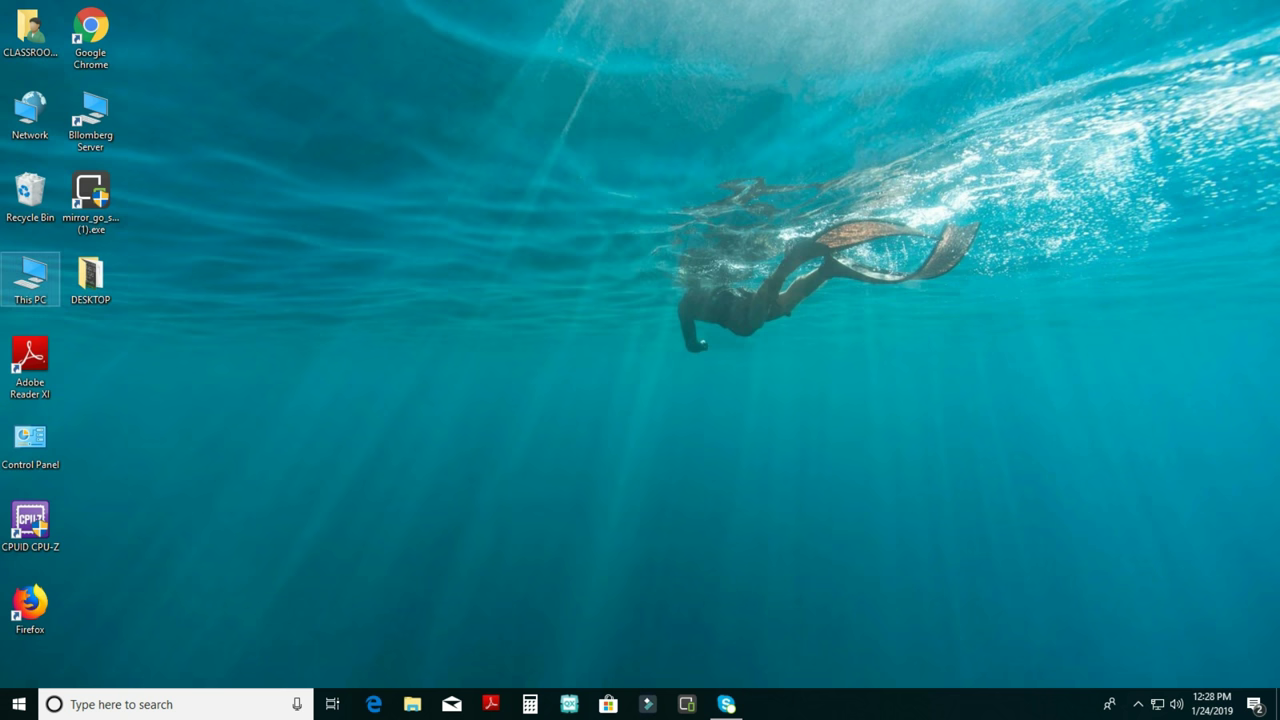
- Open This PC from the desktop and show its window maximized
double_click(30, 278)
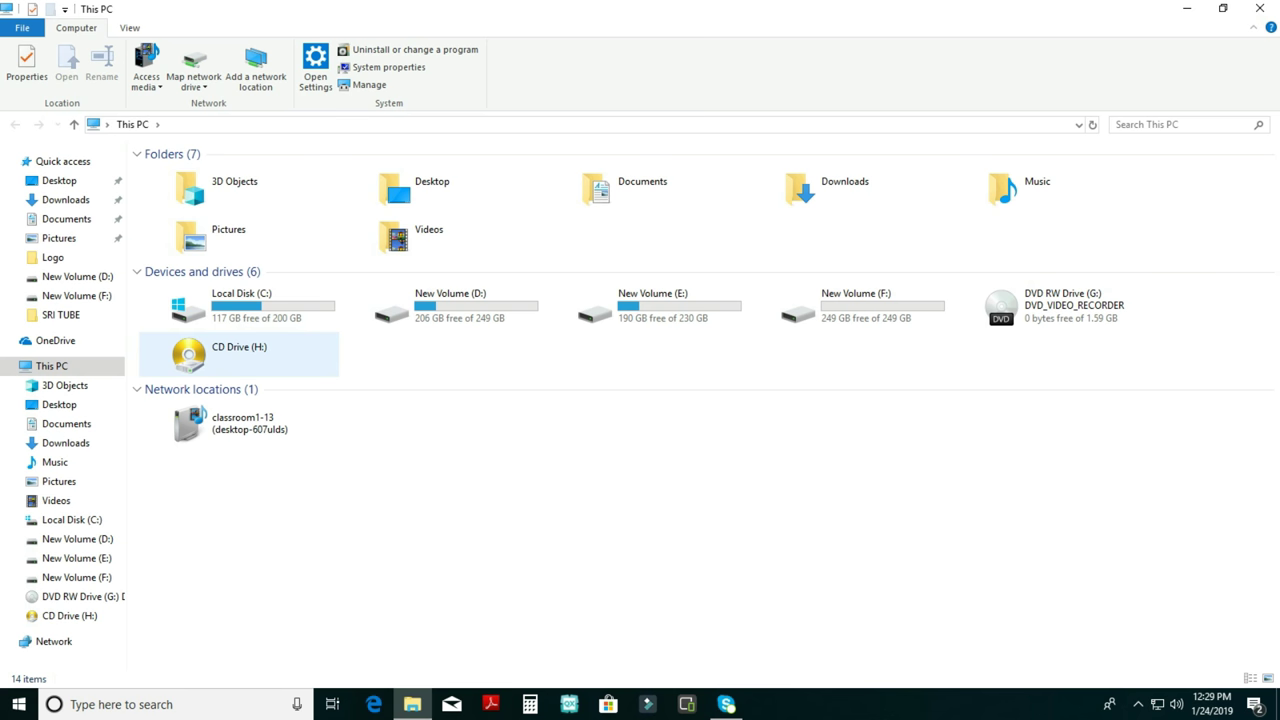
drag(566, 8, 610, 40)
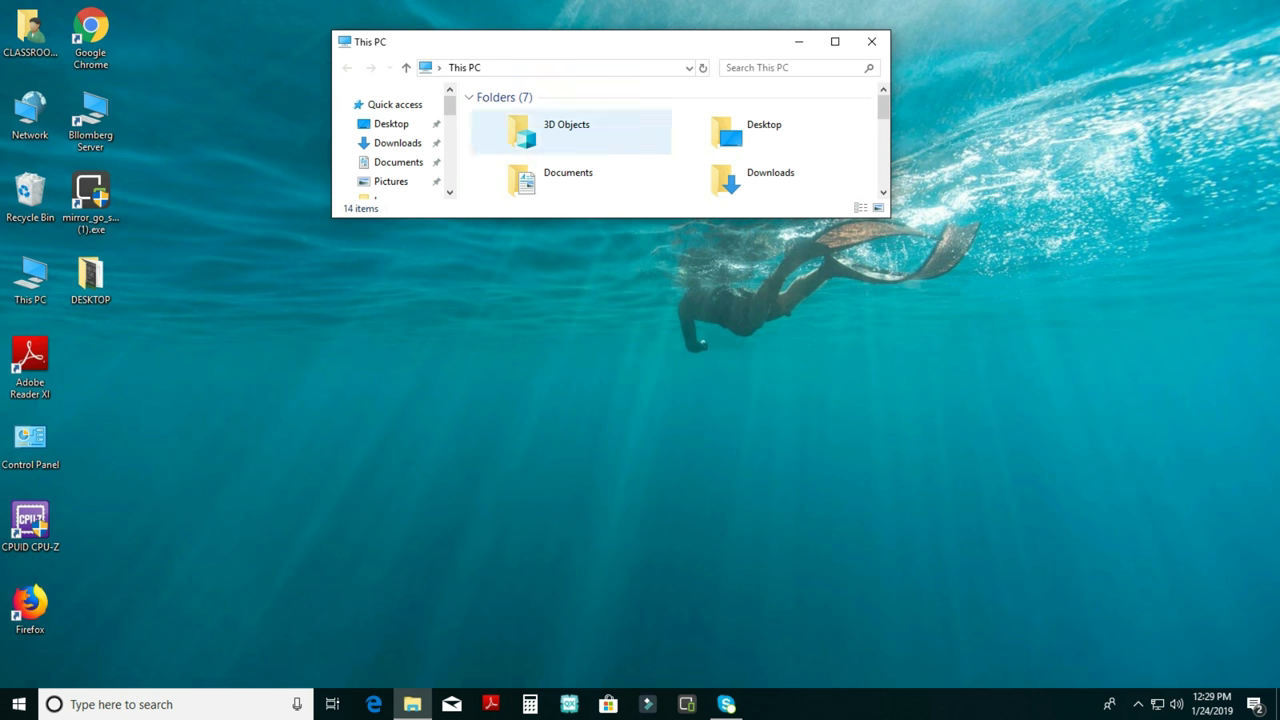
click(835, 41)
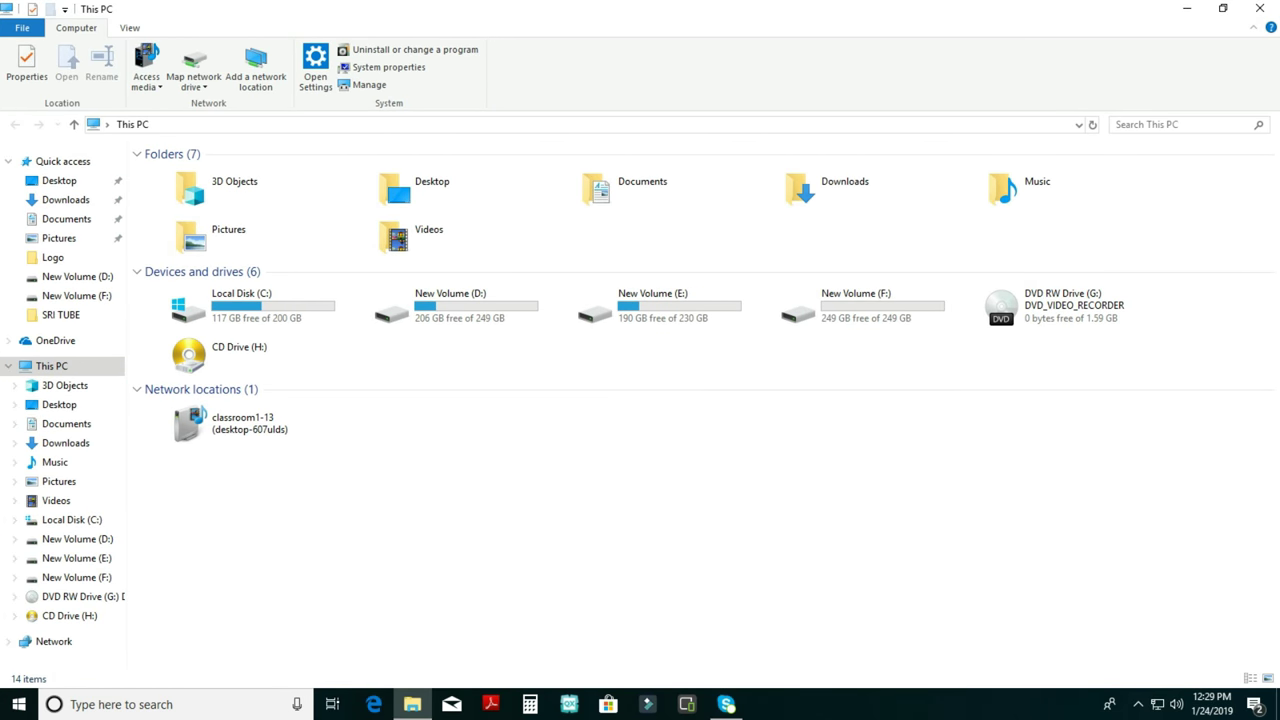
- Look through the Windows, Windows10Upgrade and Users folders on Local Disk (C:), and return to This PC
double_click(240, 298)
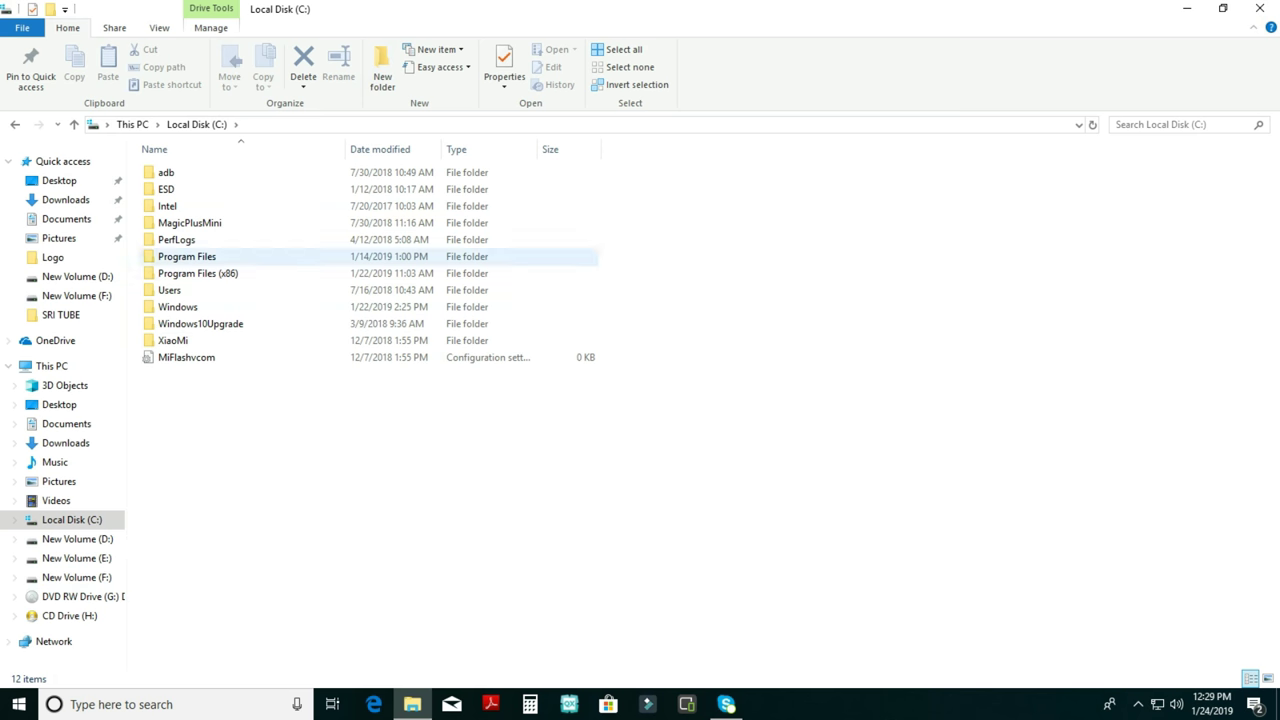
double_click(178, 307)
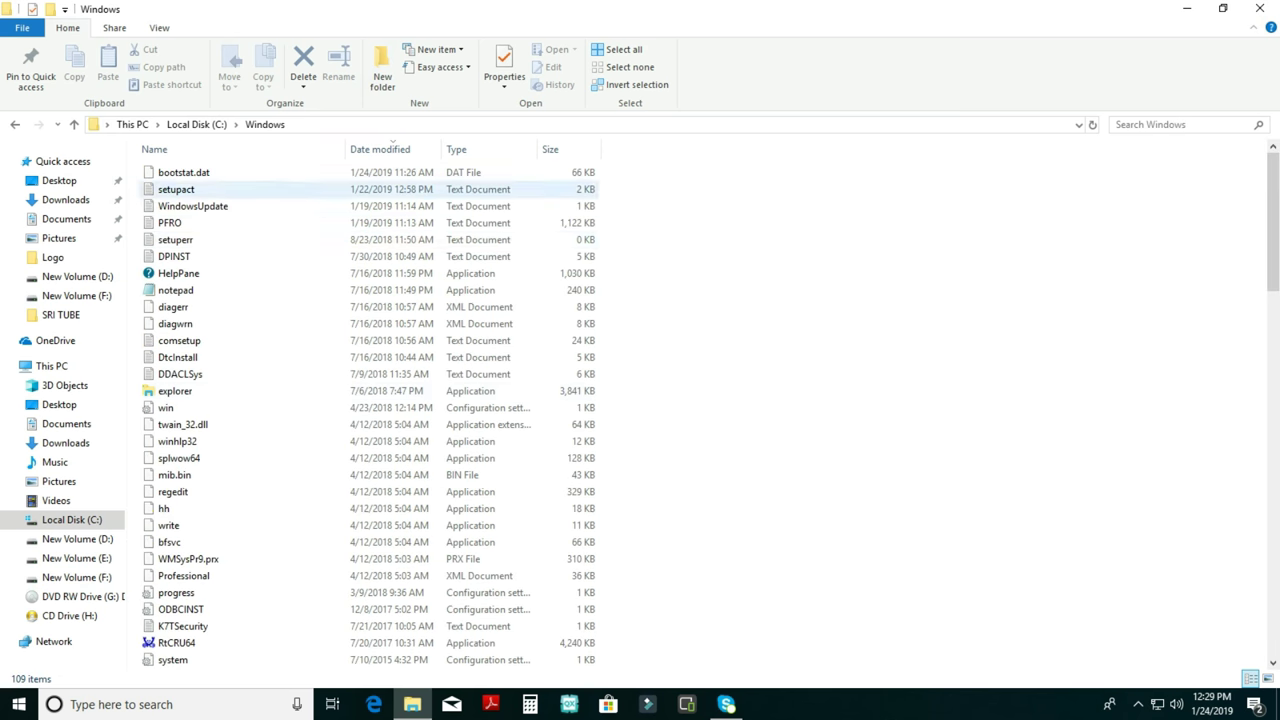
scroll(300, 559, down, 5)
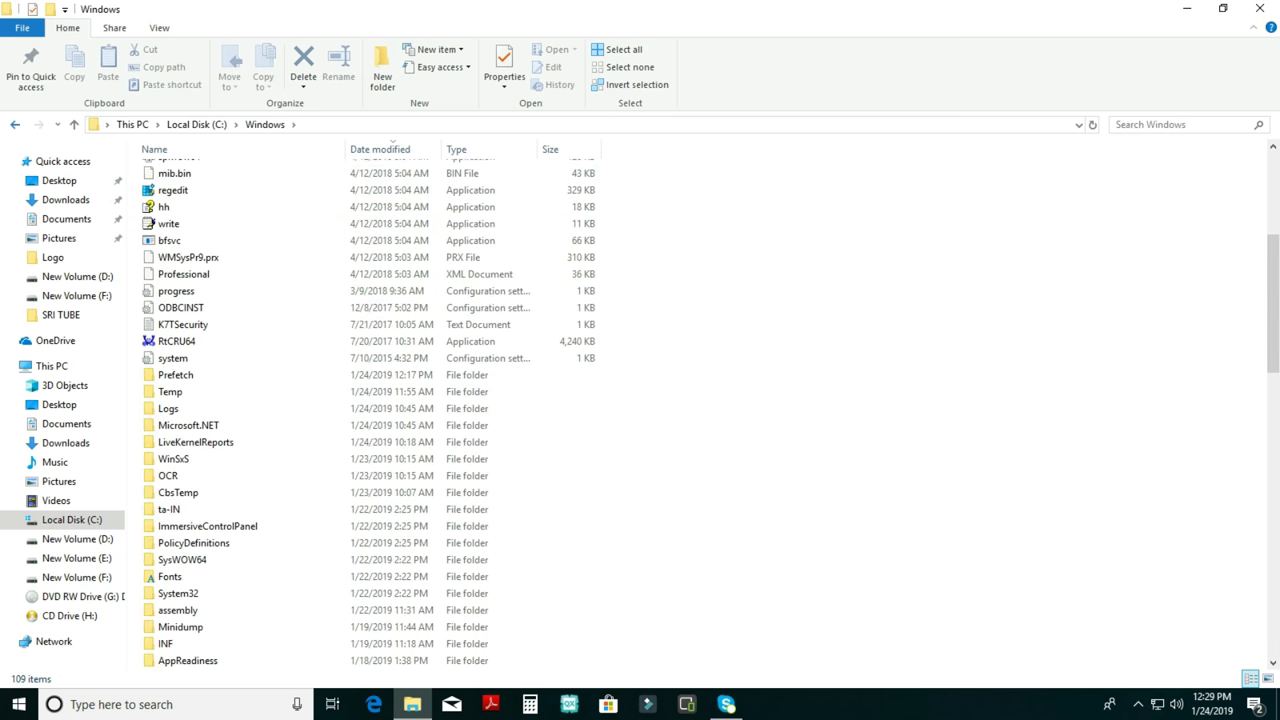
key(alt+Left)
double_click(185, 324)
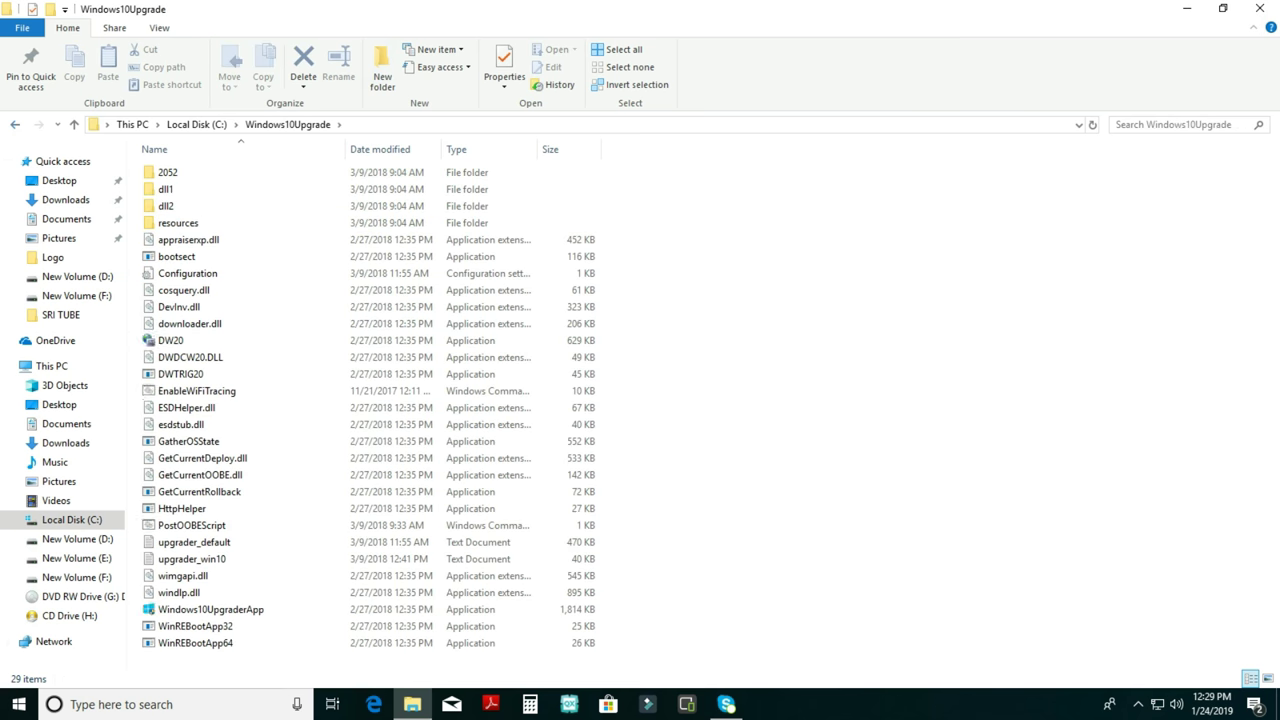
click(15, 124)
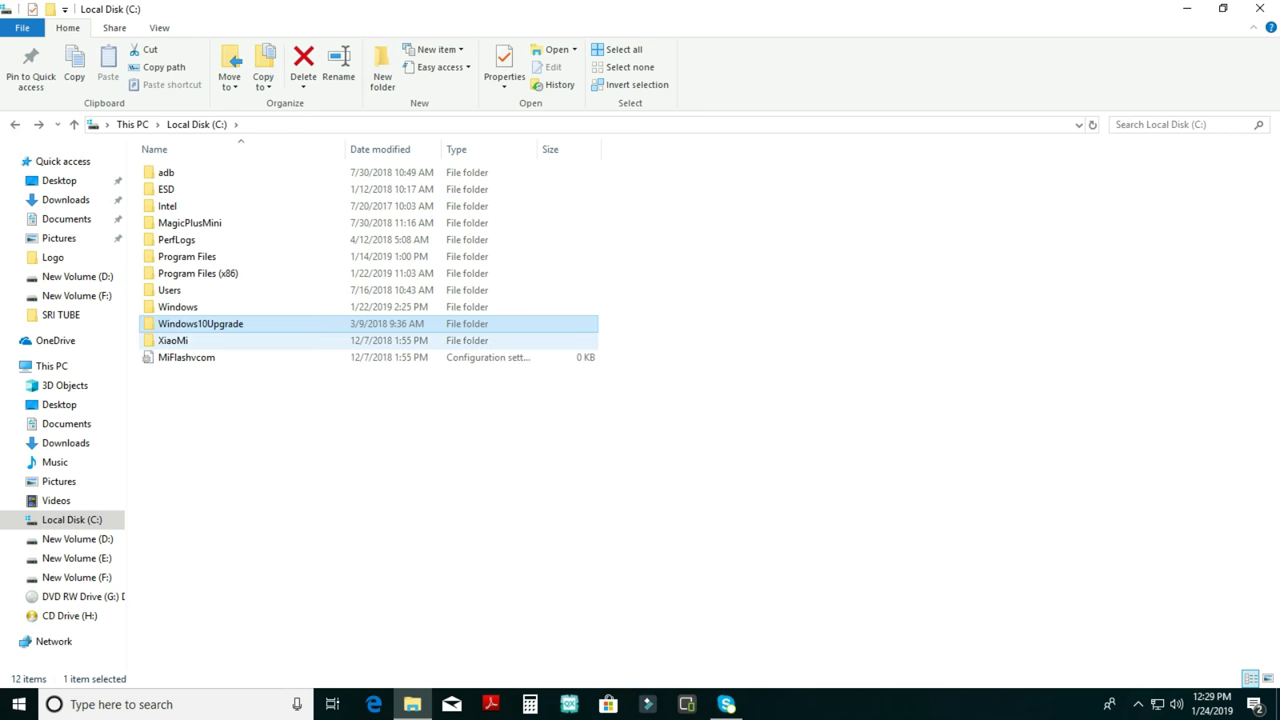
double_click(170, 290)
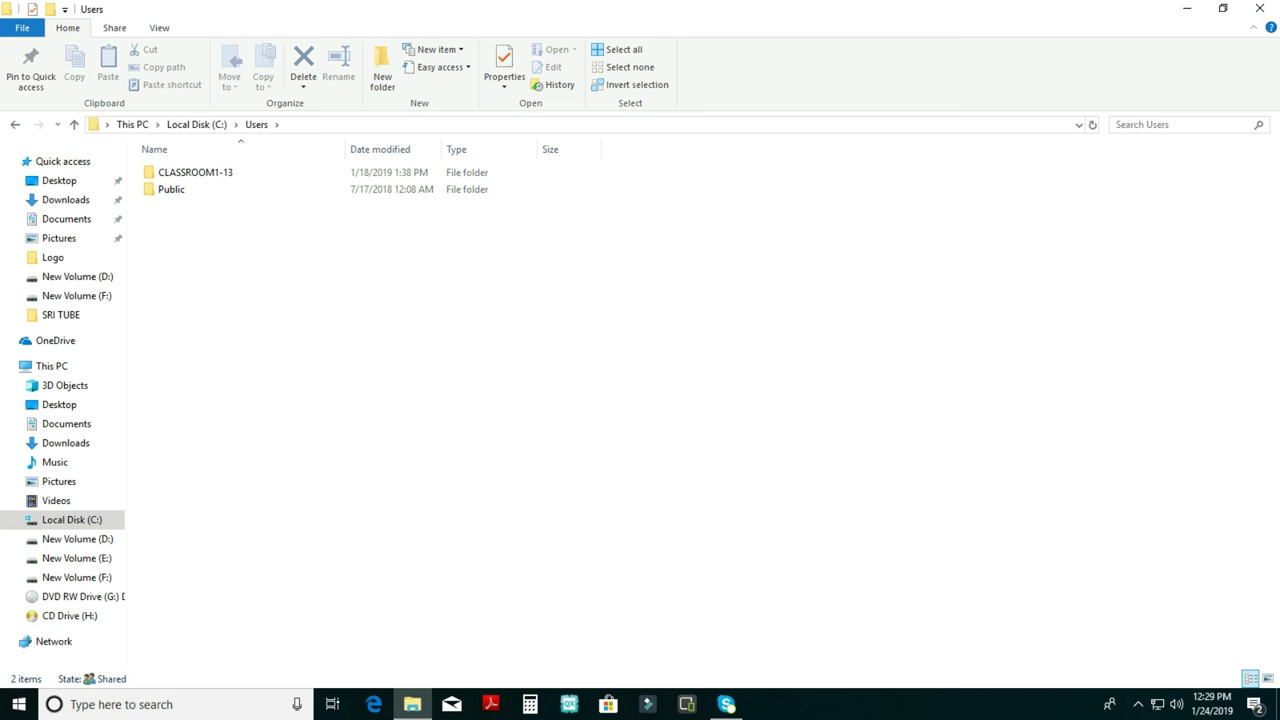
key(alt+Left)
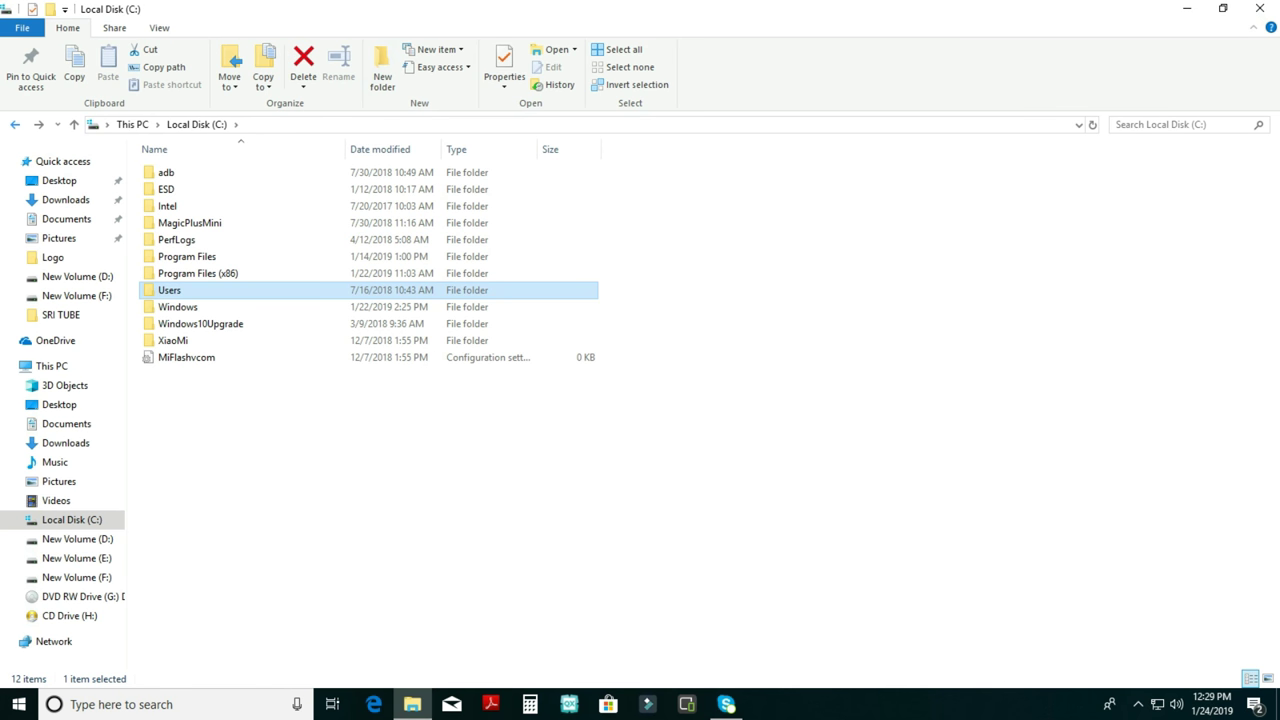
key(alt+Left)
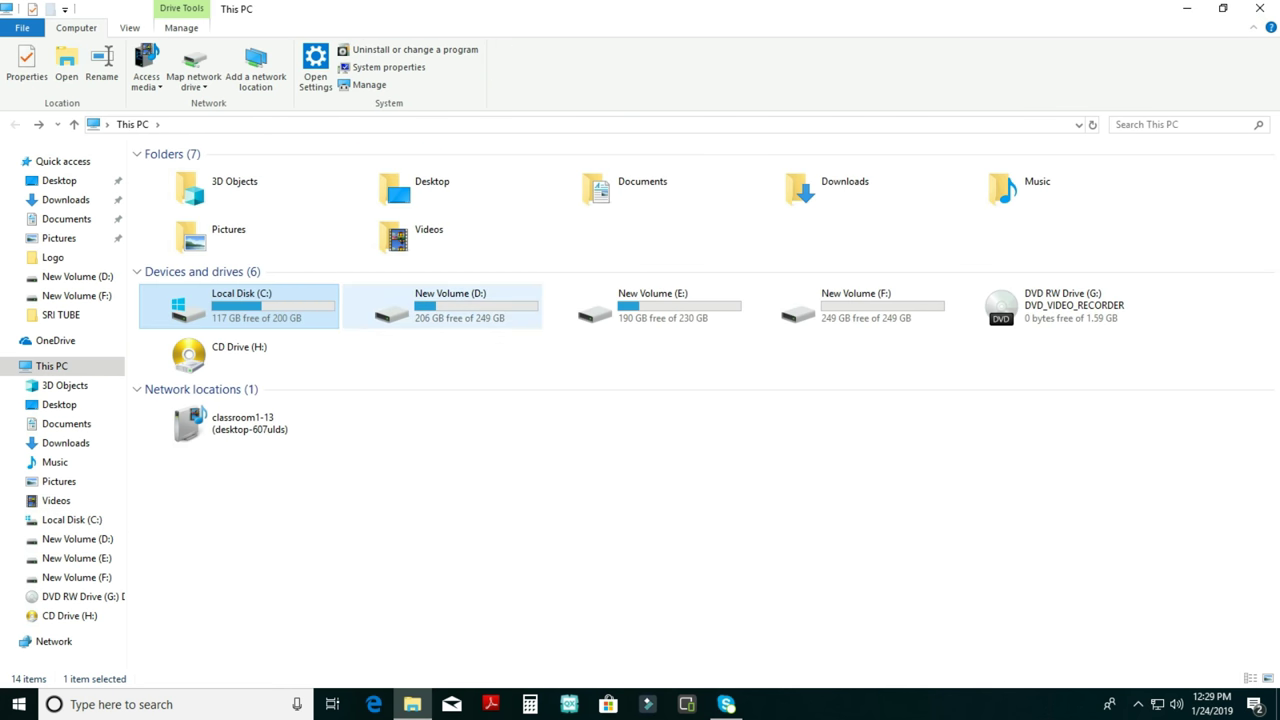
- Look at the contents of New Volume (D:), (E:) and (F:) in turn, and close the file window
double_click(450, 305)
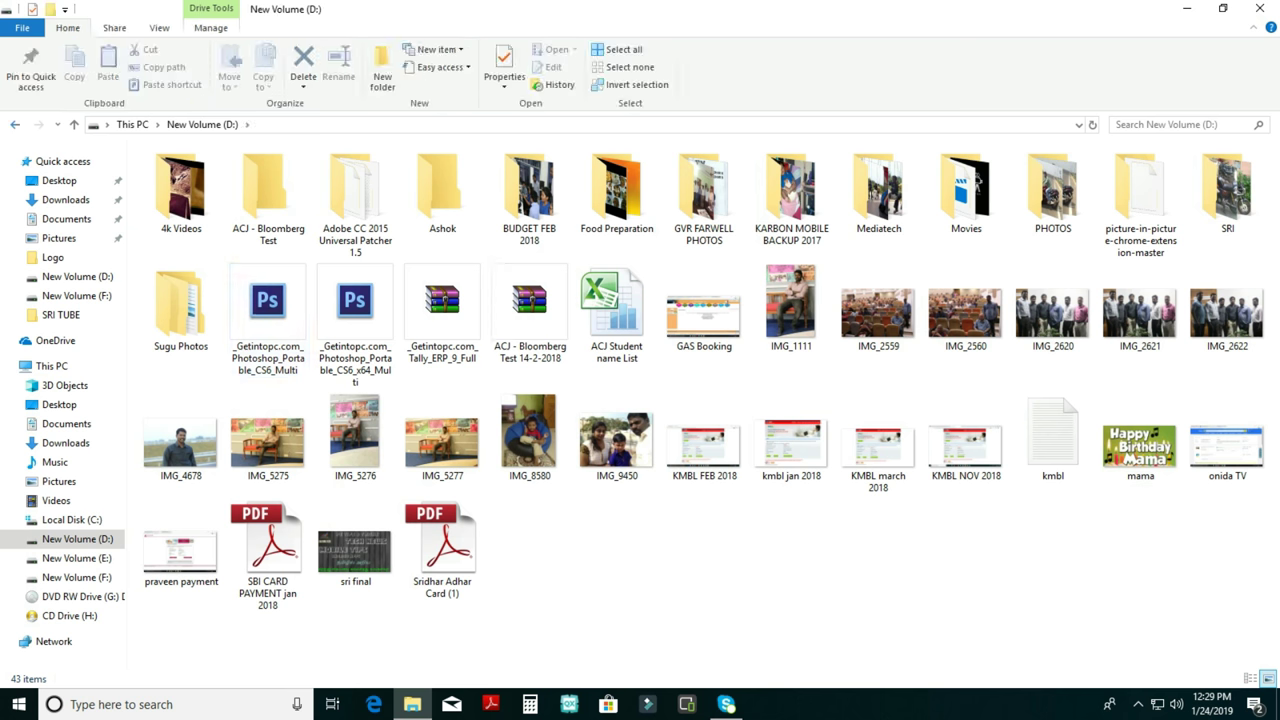
key(alt+Left)
double_click(640, 305)
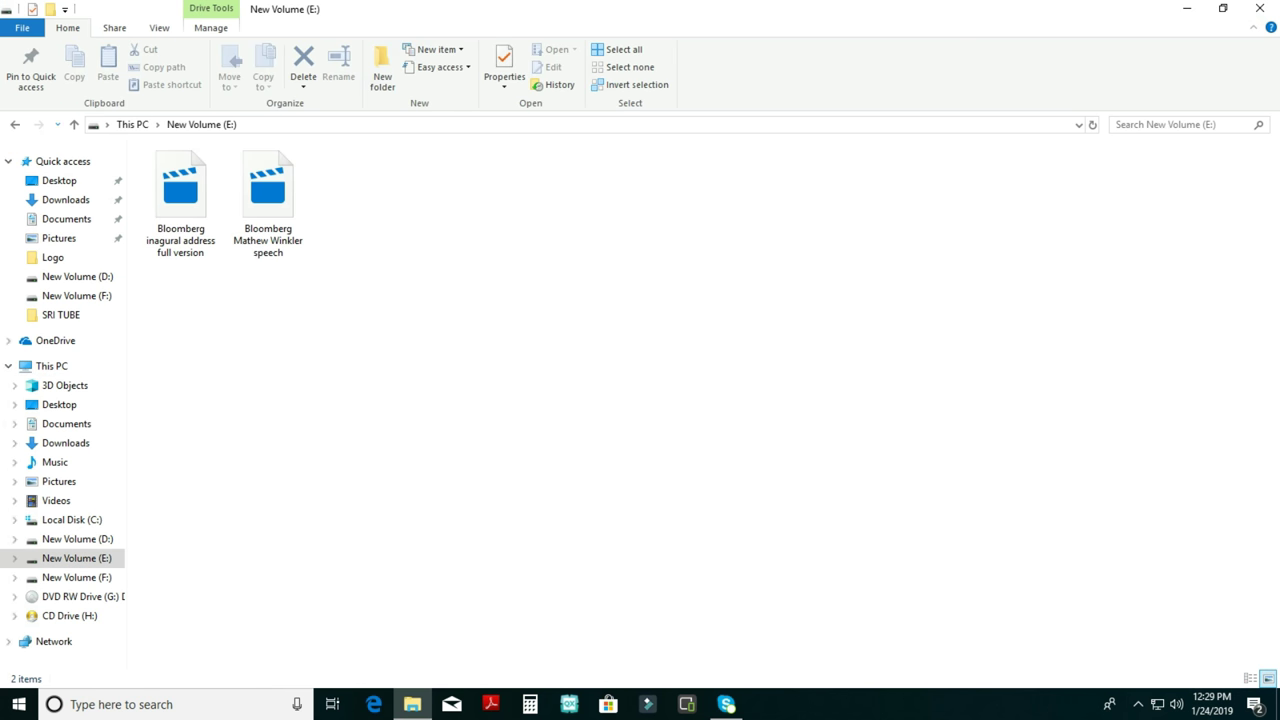
key(alt+Left)
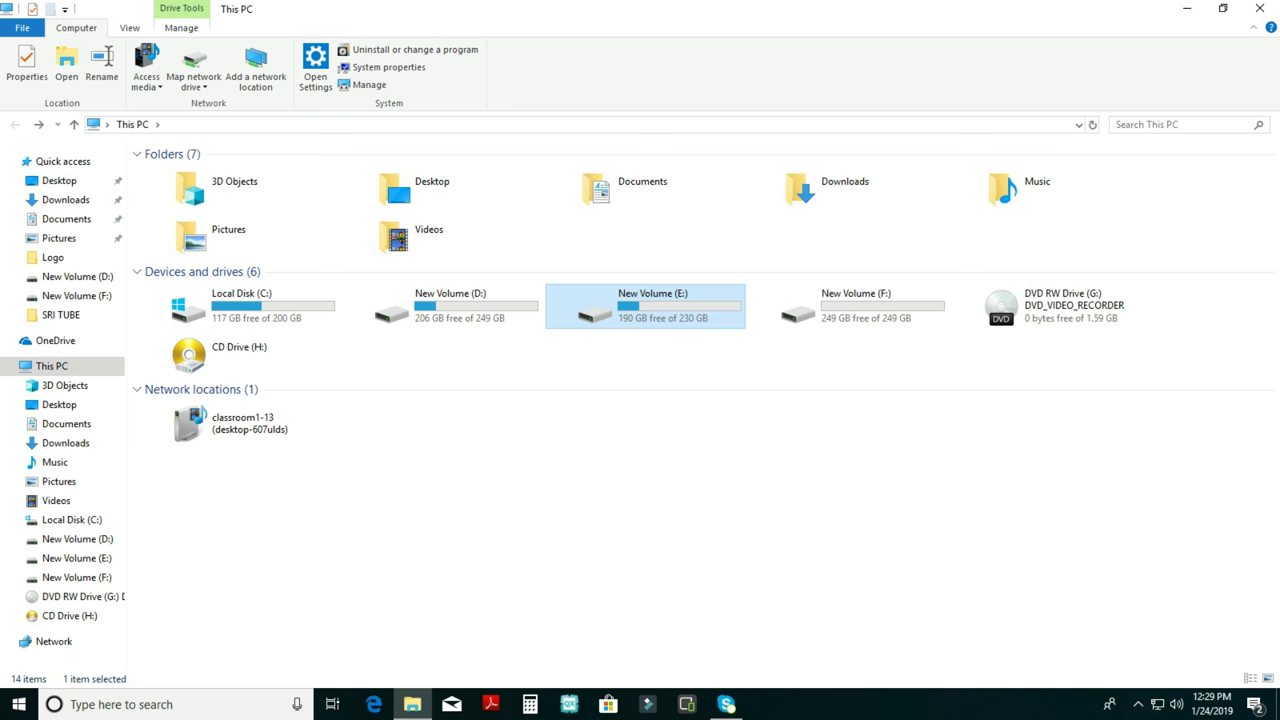
key(alt+Right)
key(alt+Left)
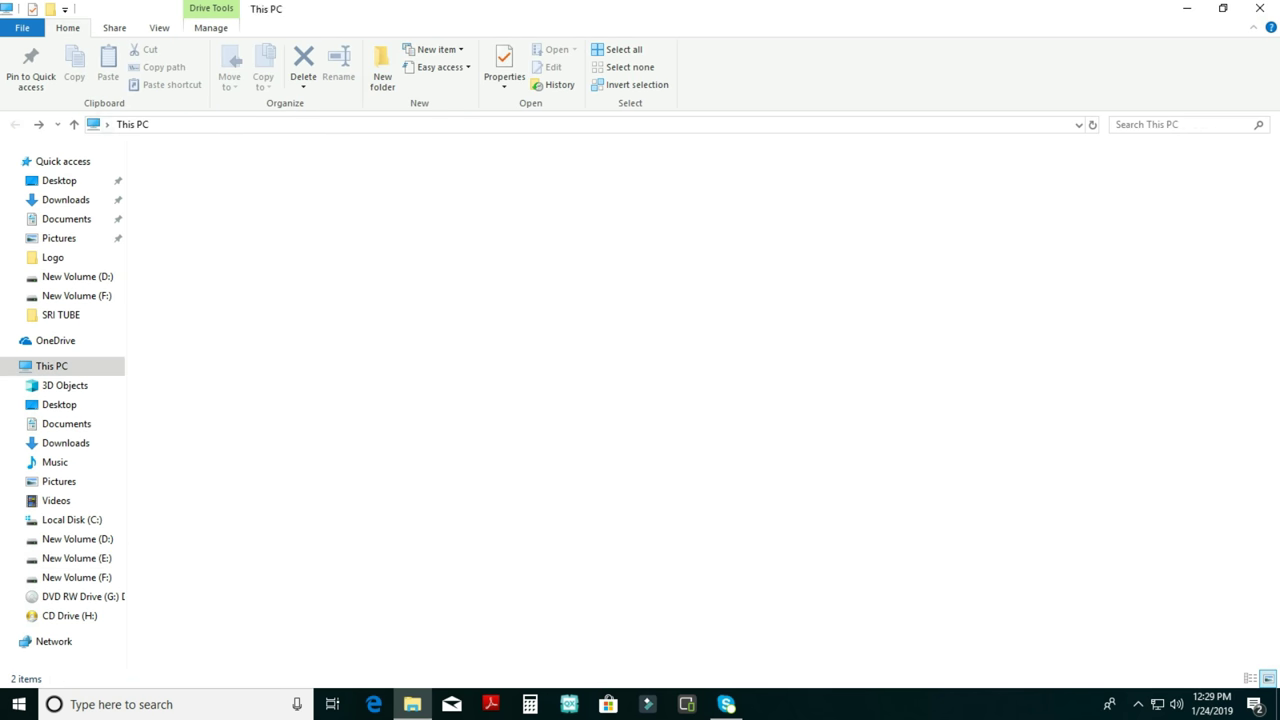
key(Right)
key(Return)
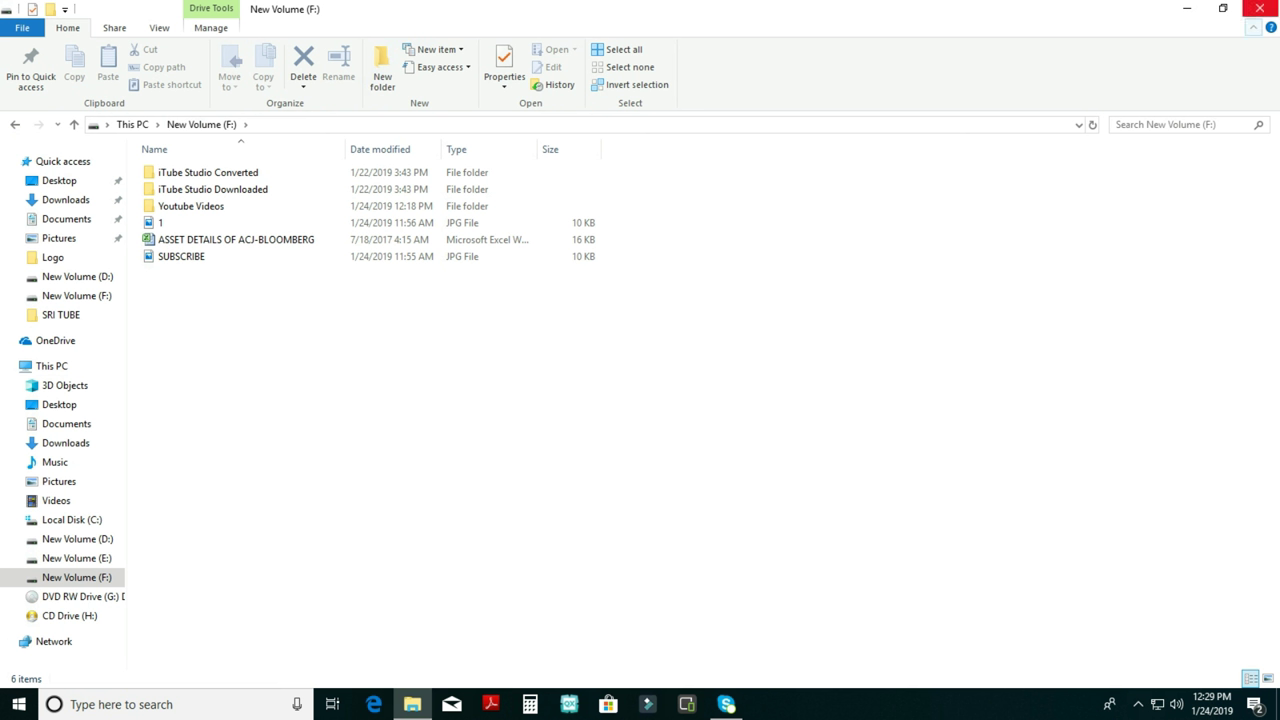
click(1260, 8)
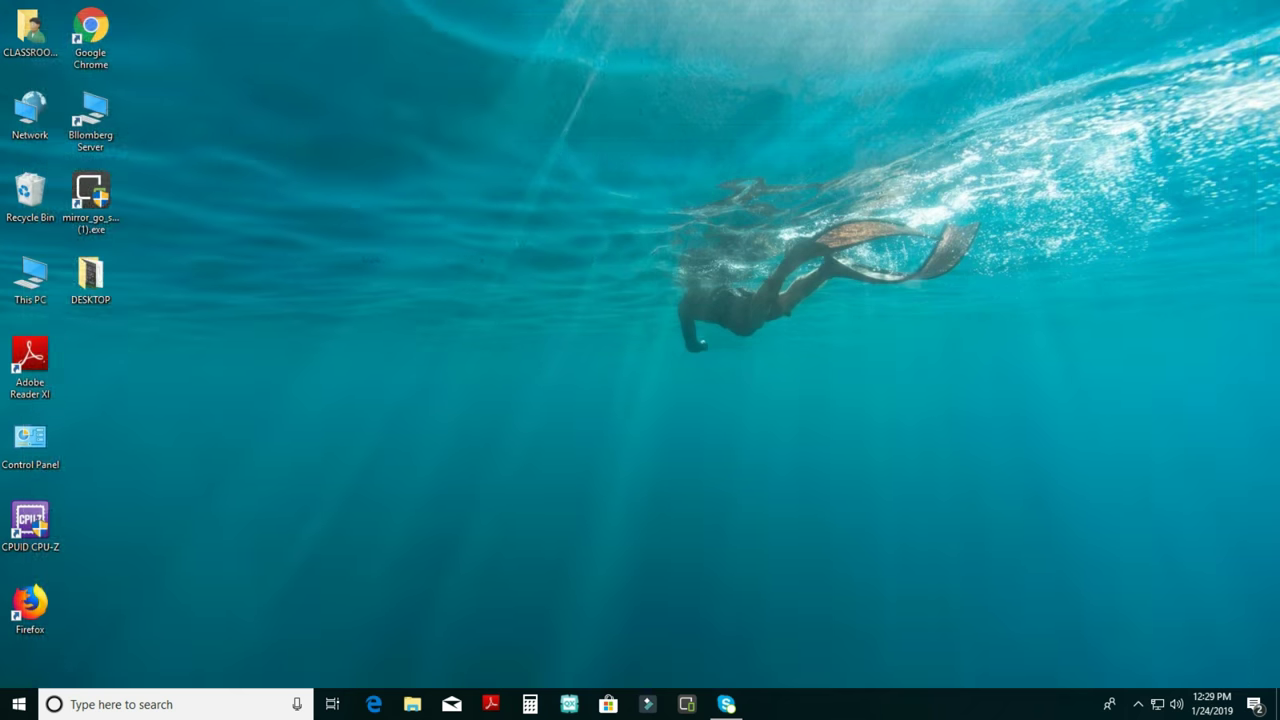
- Create a new folder on the desktop, keeping its default name
right_click(318, 296)
mouse_move(428, 460)
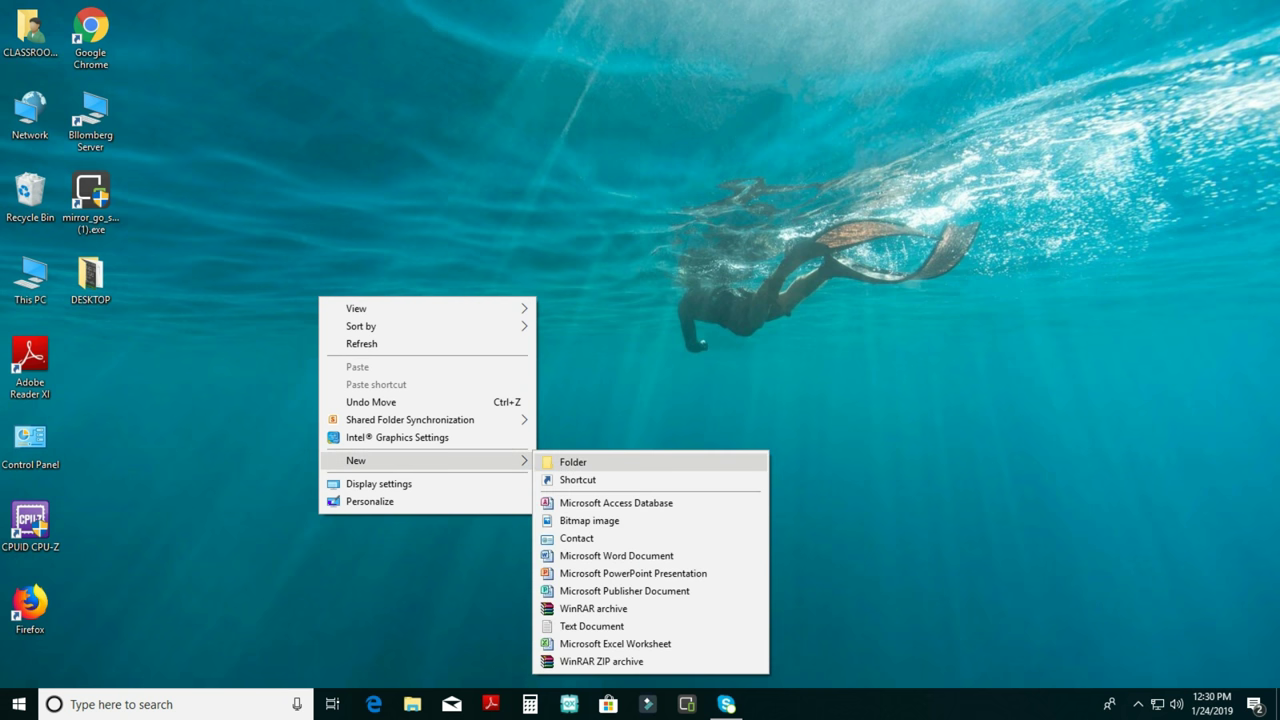
key(Return)
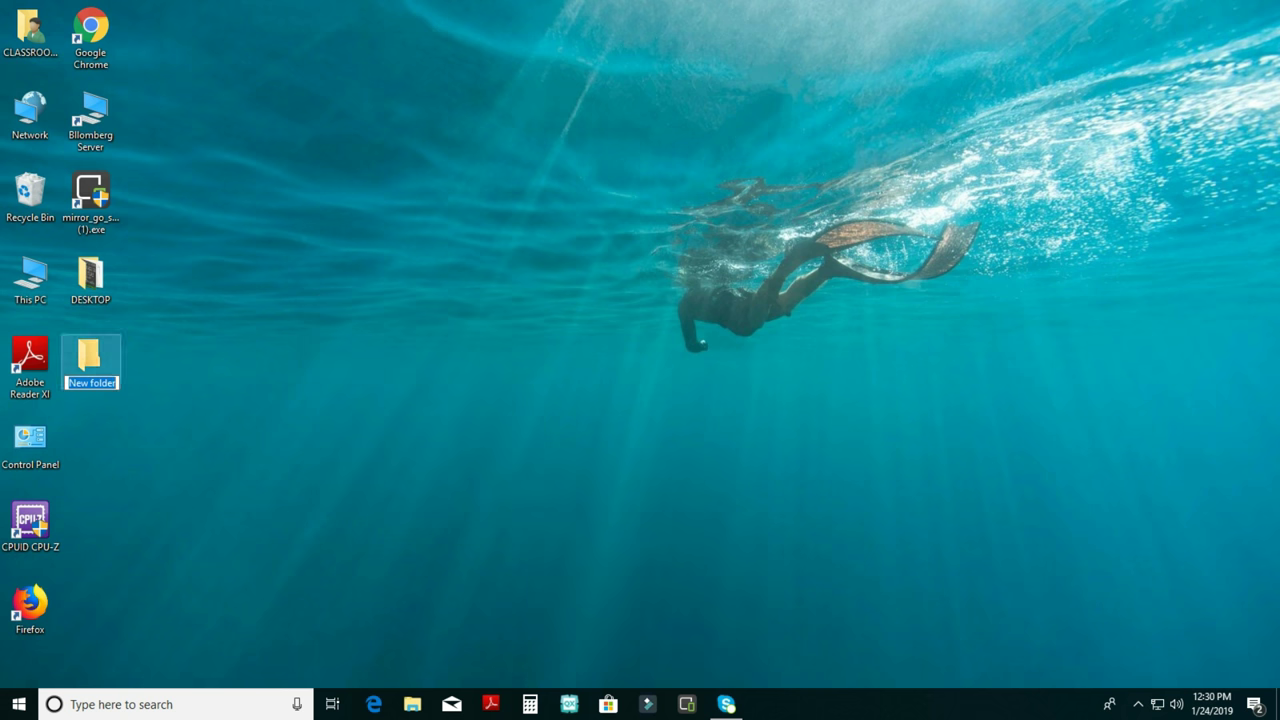
key(Return)
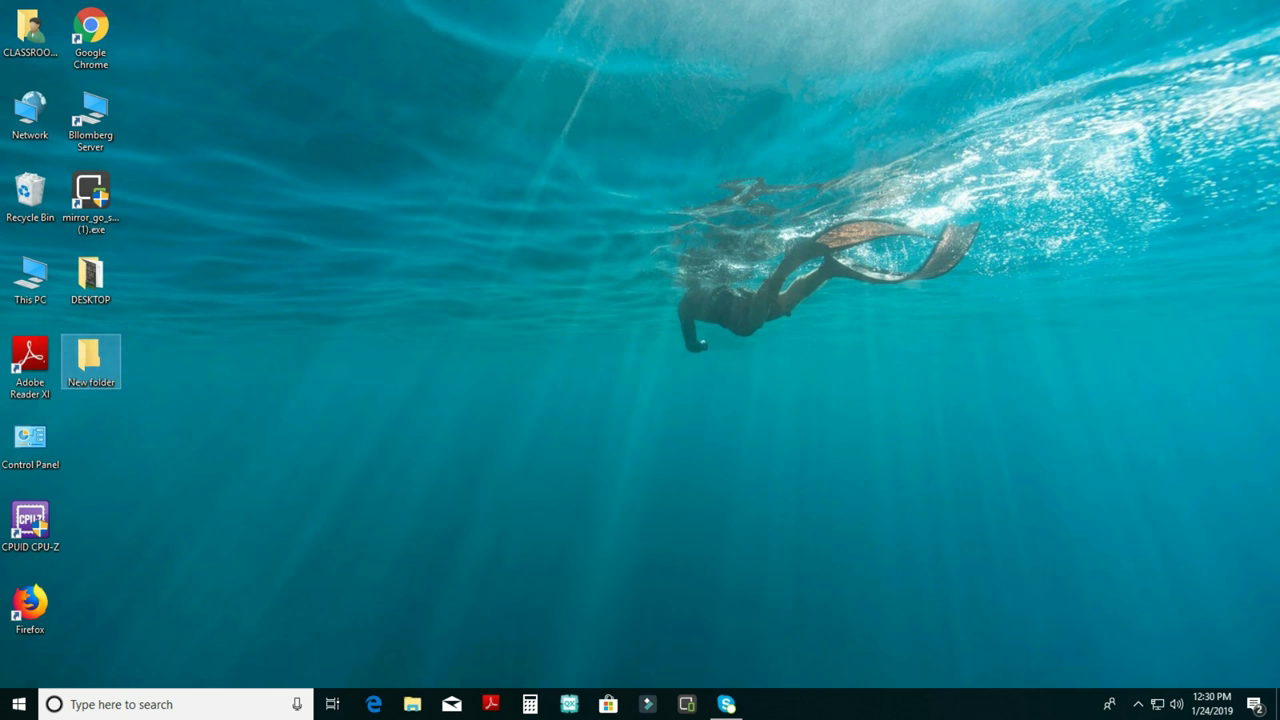
- Rename the new desktop folder with the person's first name, and open it to check its contents before closing it
right_click(100, 360)
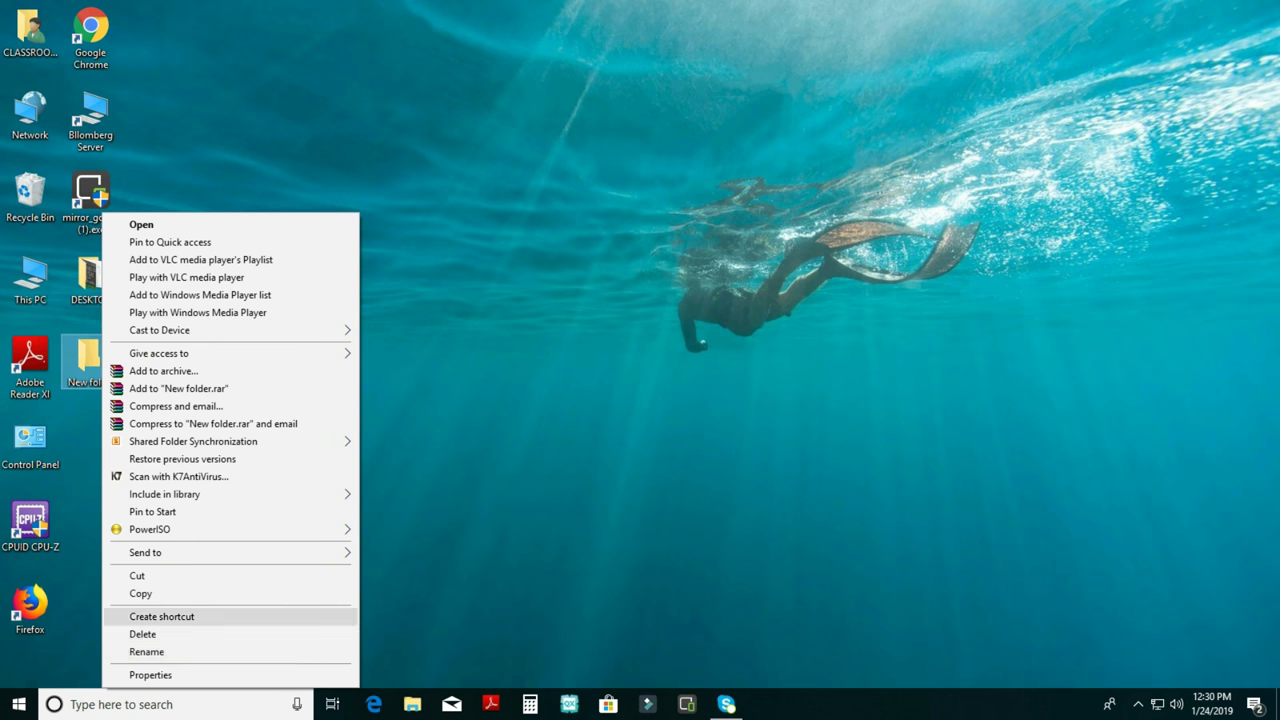
click(150, 652)
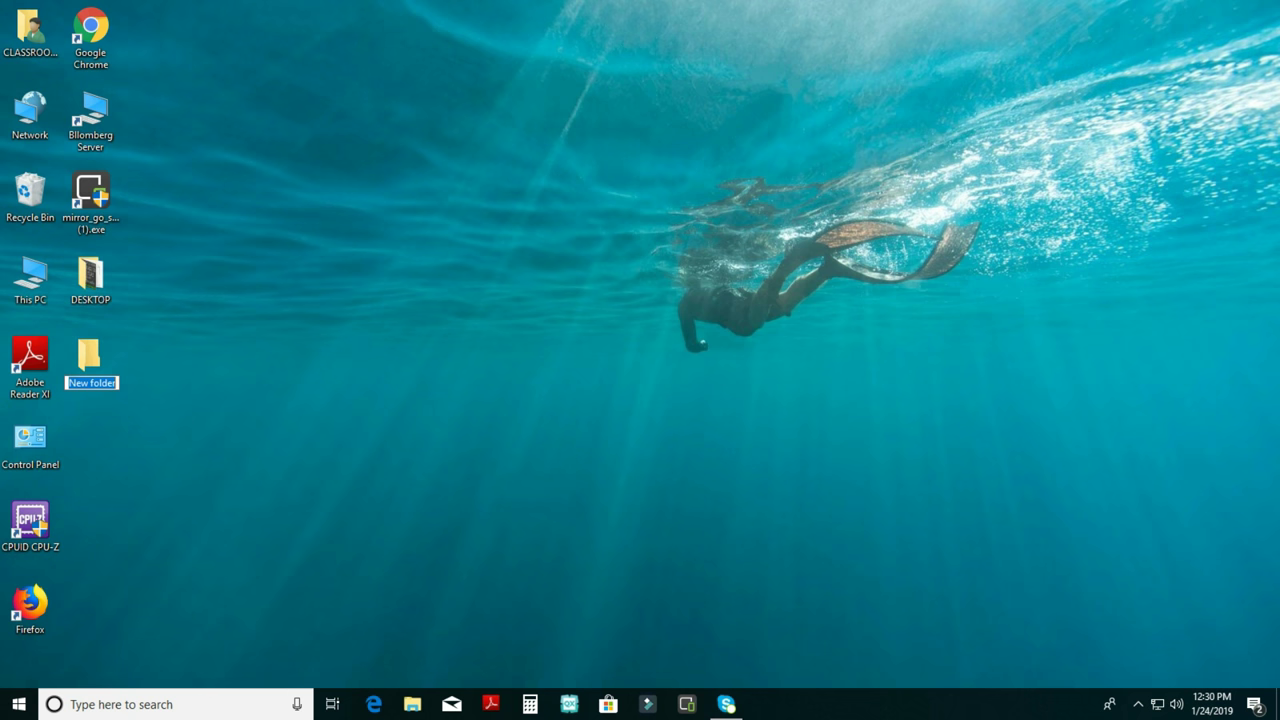
text(SATHISH)
key(Return)
key(Return)
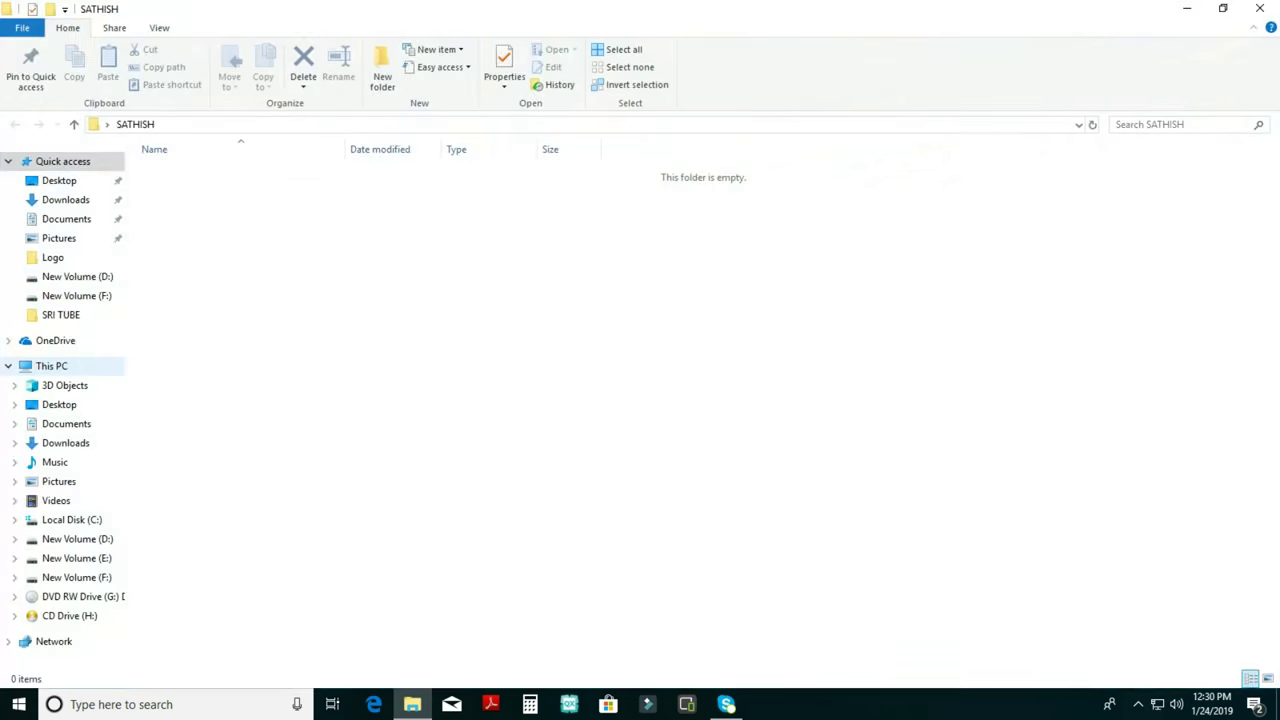
click(1259, 8)
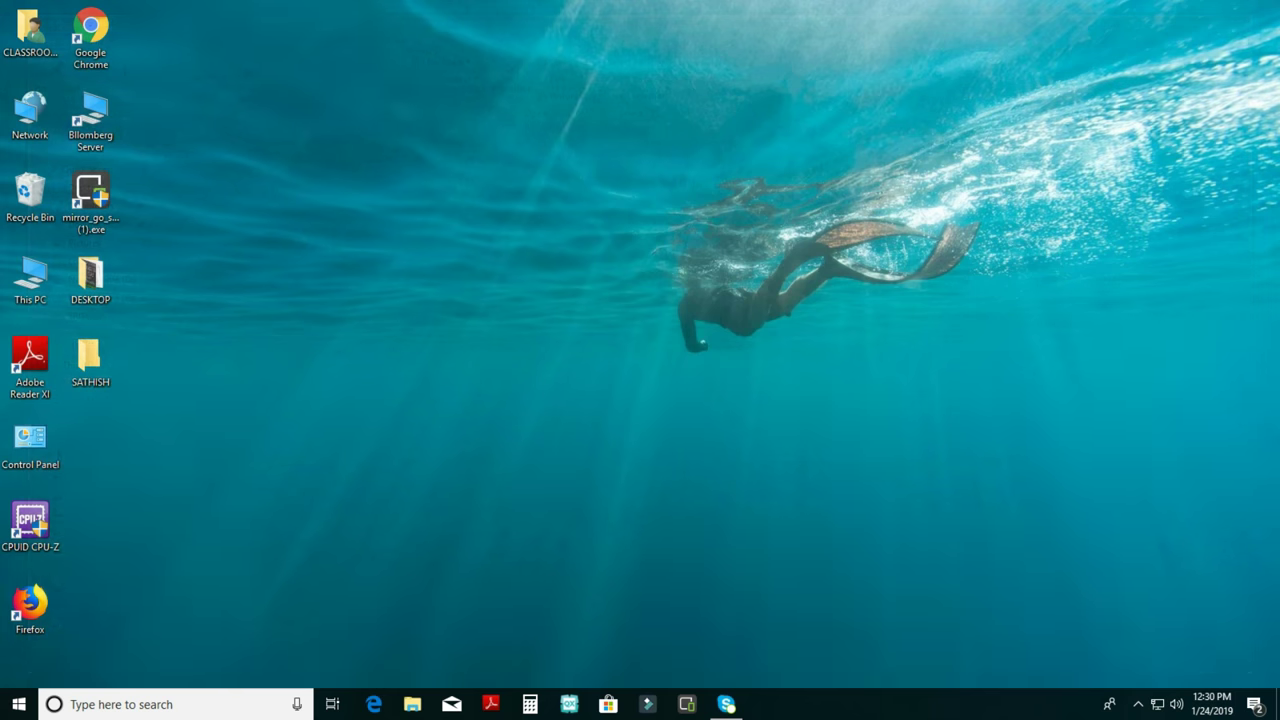
- Create a new Microsoft Word document on the desktop with the default name and open it
right_click(299, 311)
mouse_move(405, 475)
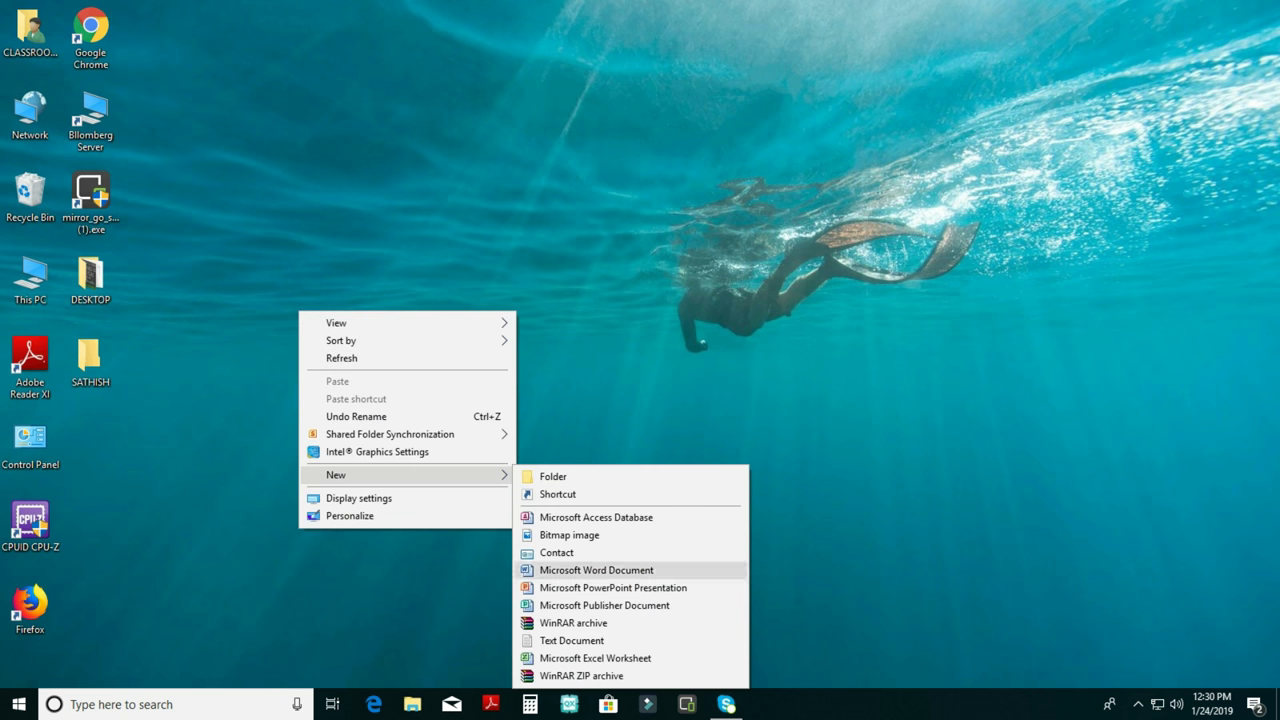
click(596, 570)
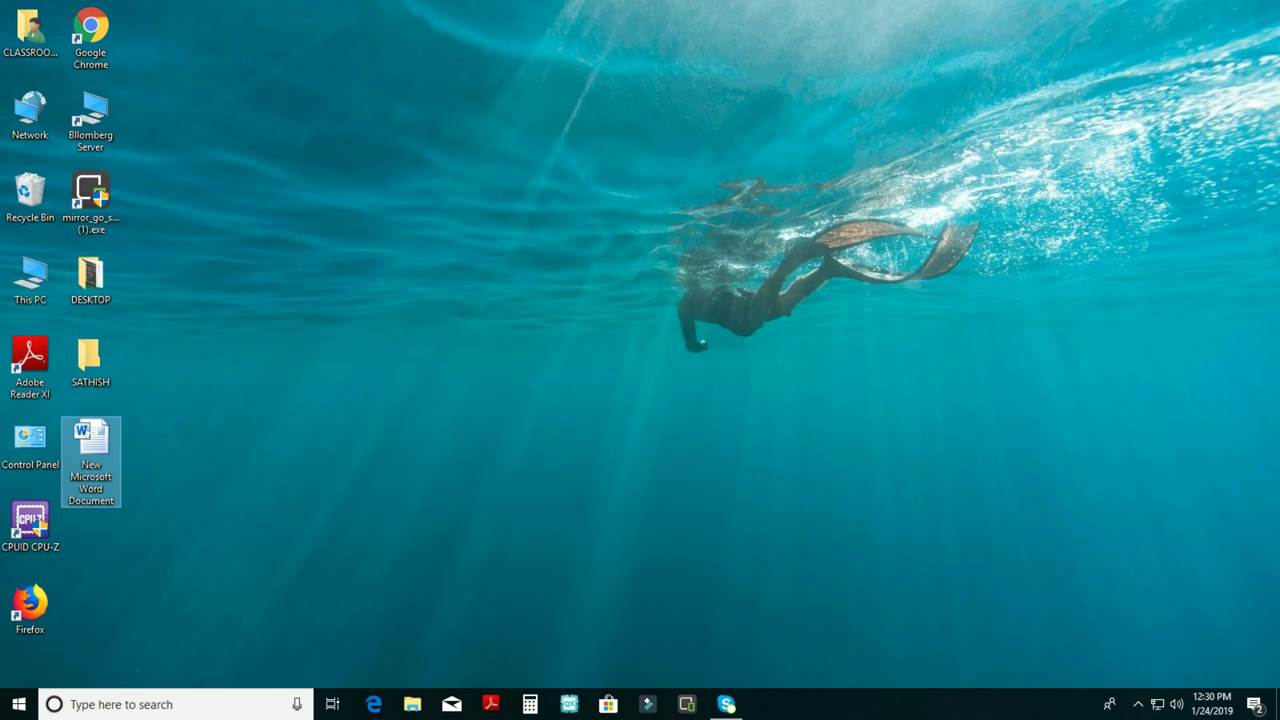
key(Return)
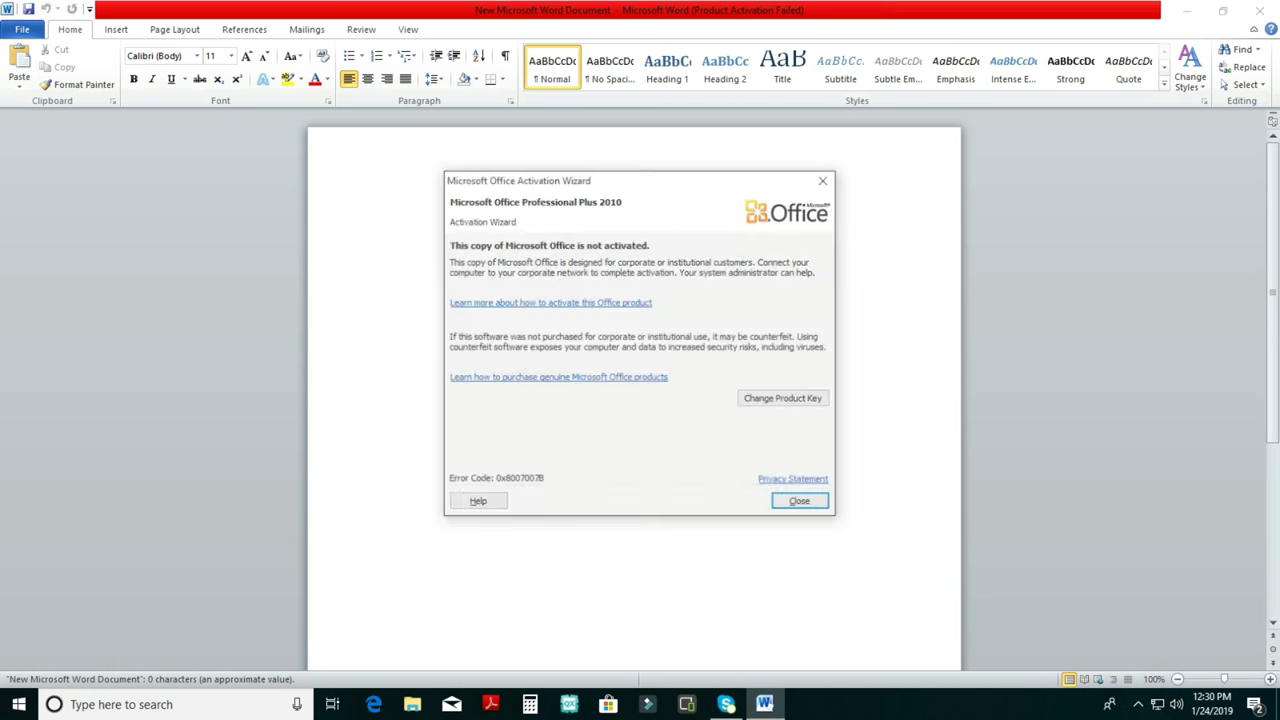
- Dismiss the Office activation notice, enter the text "dfdfgfdgfgfdg" in the document, and close it with the changes saved
key(Return)
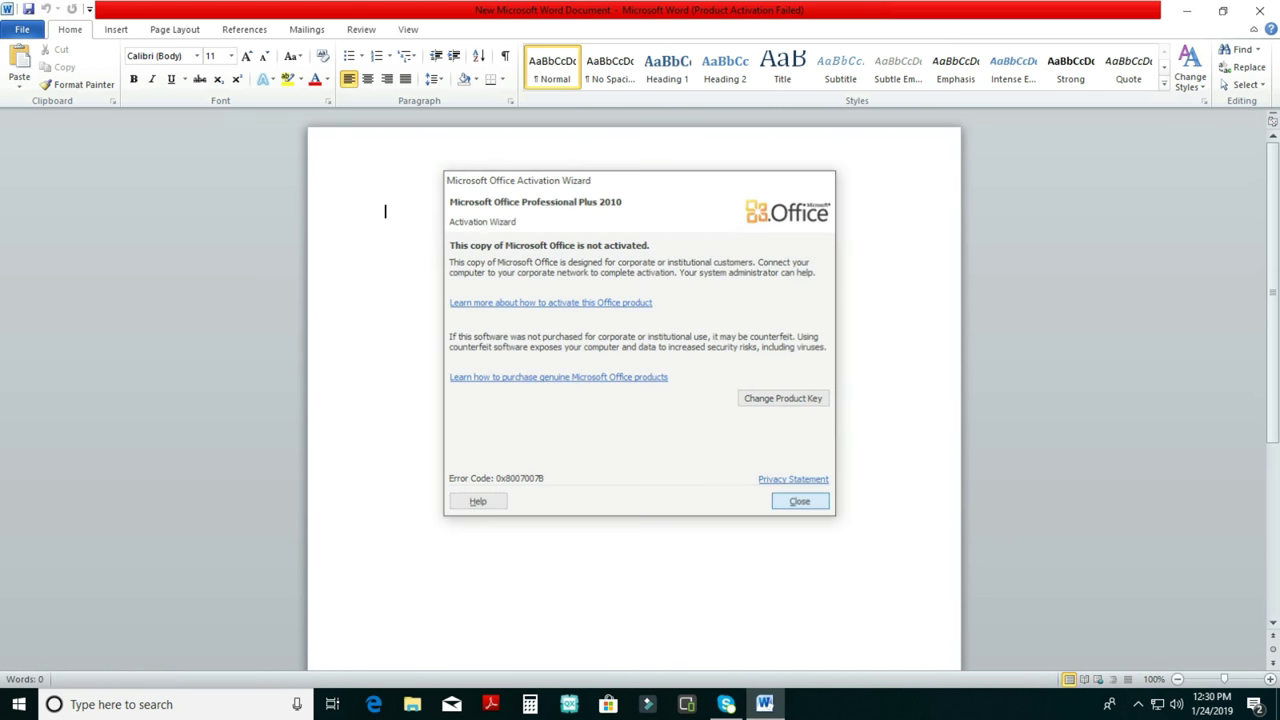
text(dfdfgfdgfgfdg)
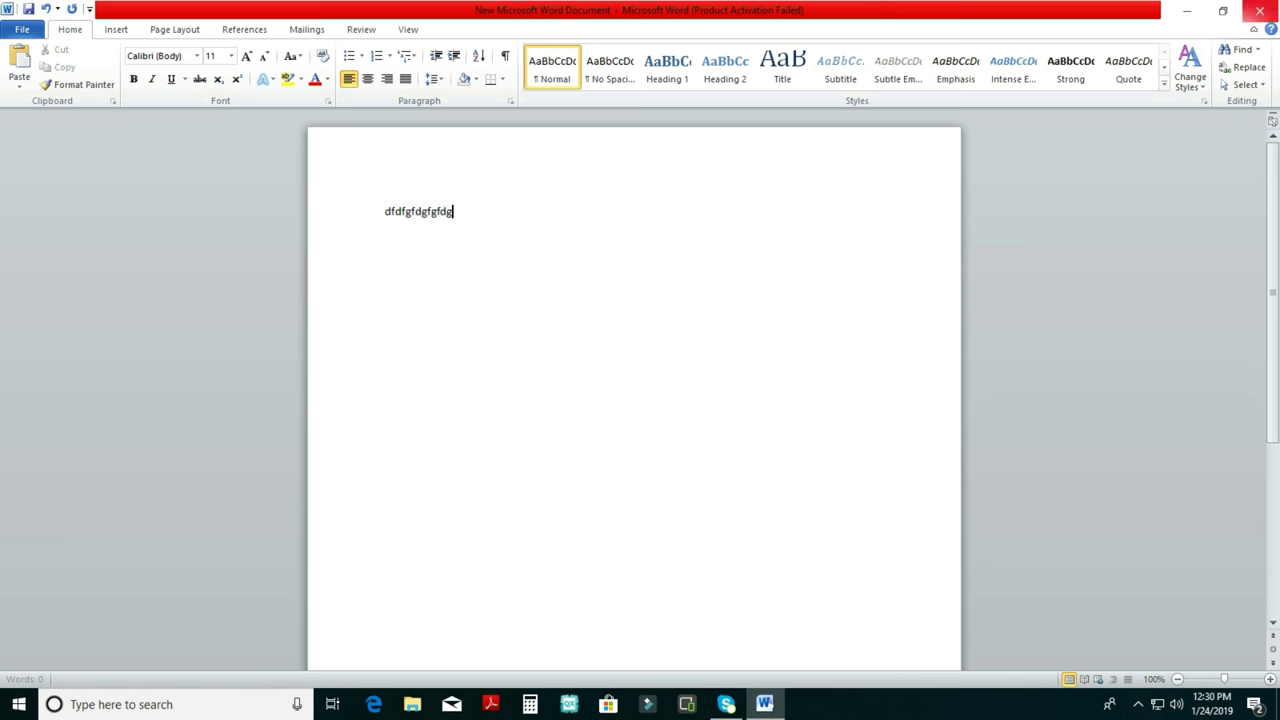
click(1259, 11)
click(572, 371)
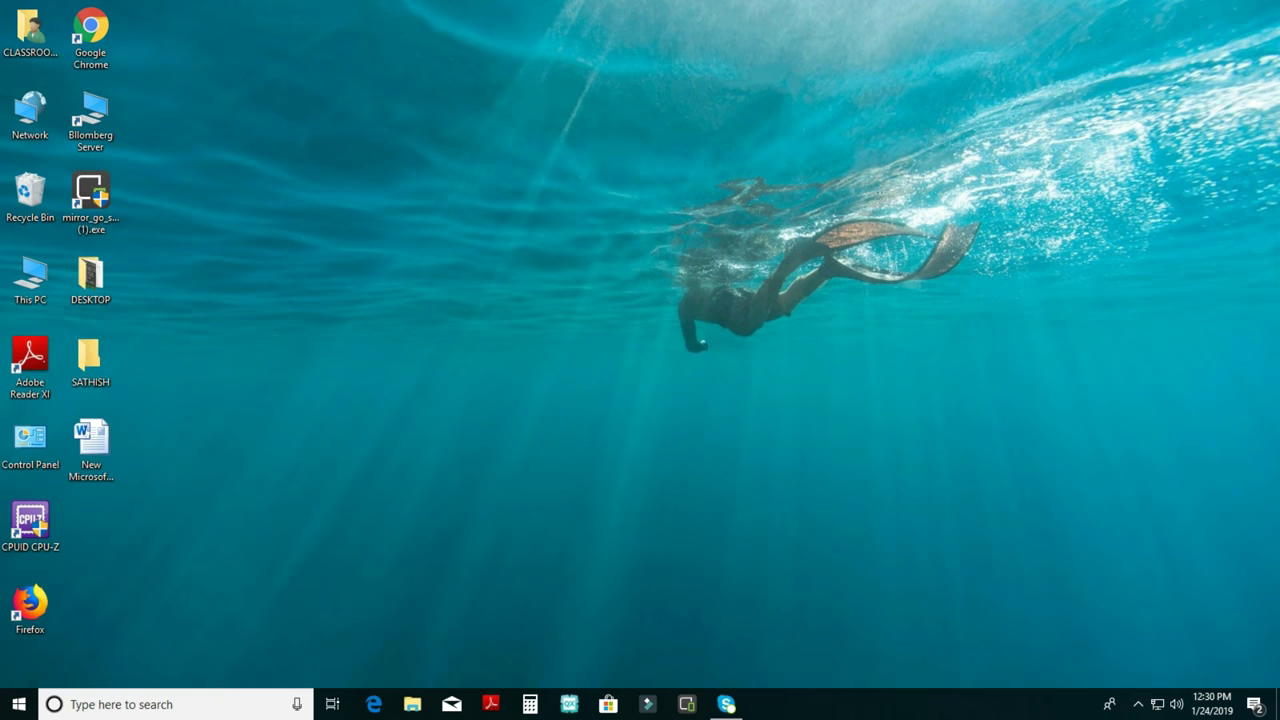
- Rename the new Word document on the desktop with the person's first name followed by "document"
double_click(91, 450)
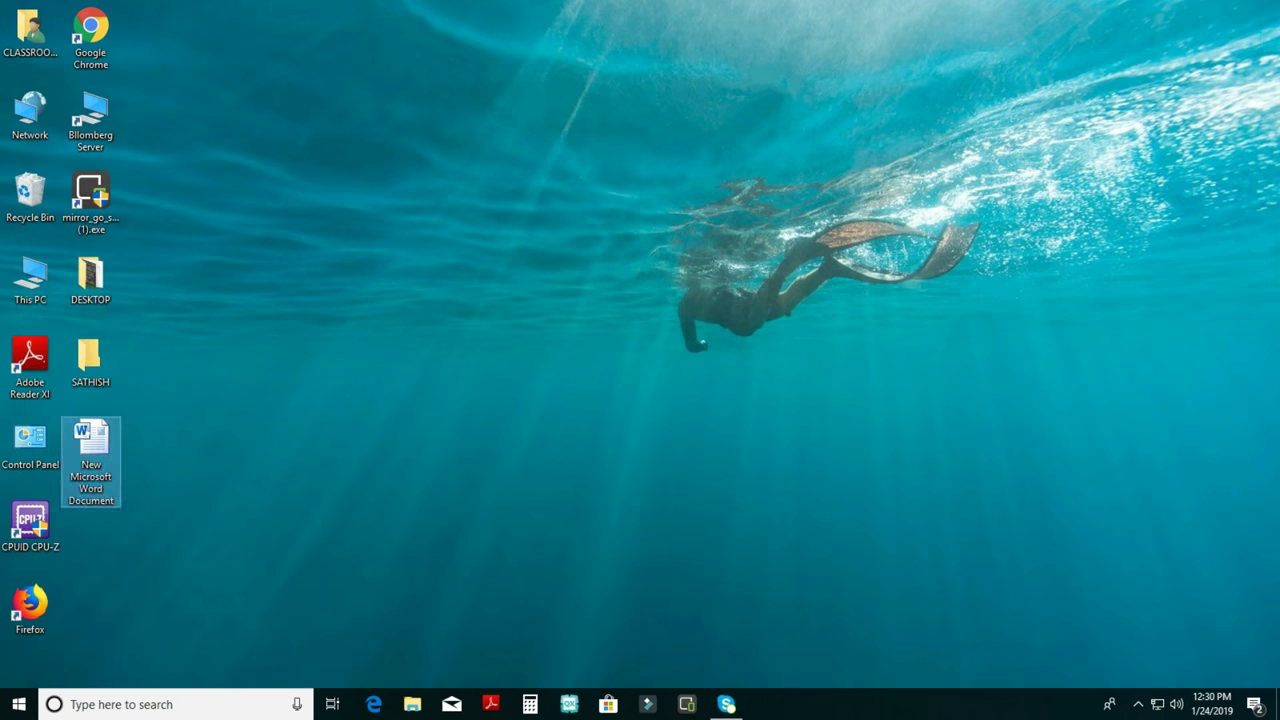
key(shift+F10)
key(Up)
key(Up)
key(Return)
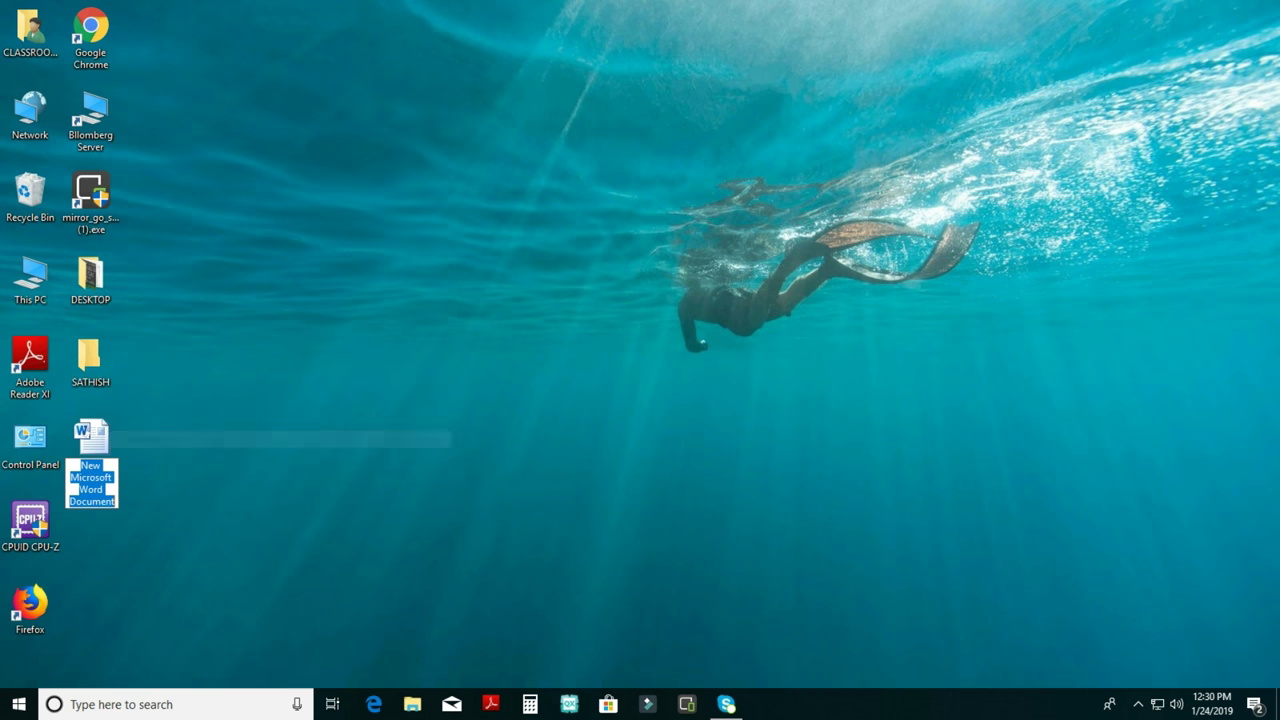
text(sathish)
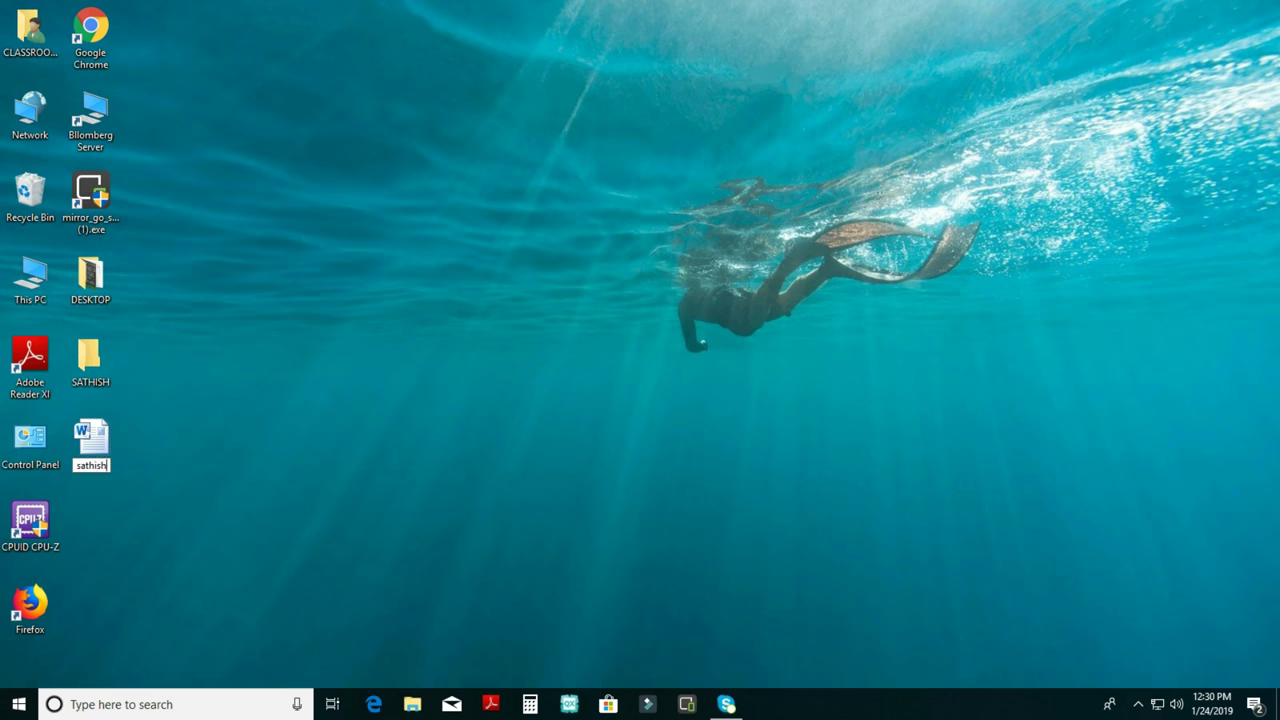
text( document)
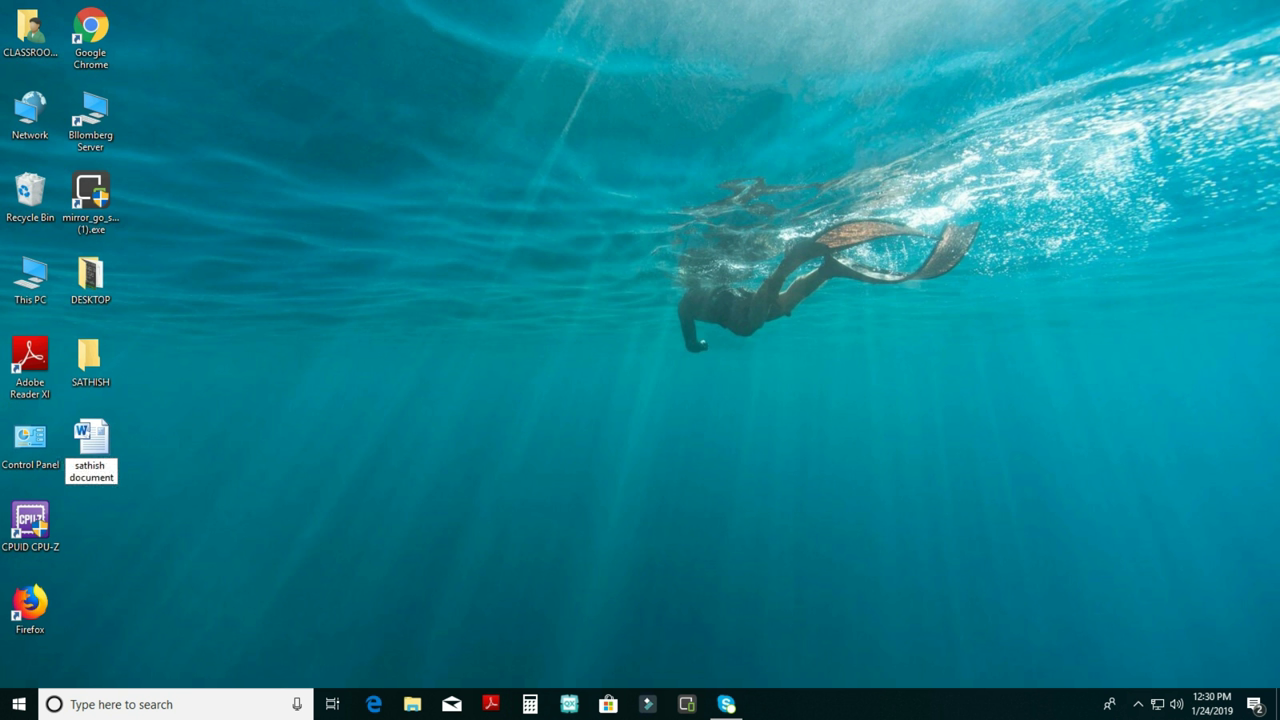
key(Return)
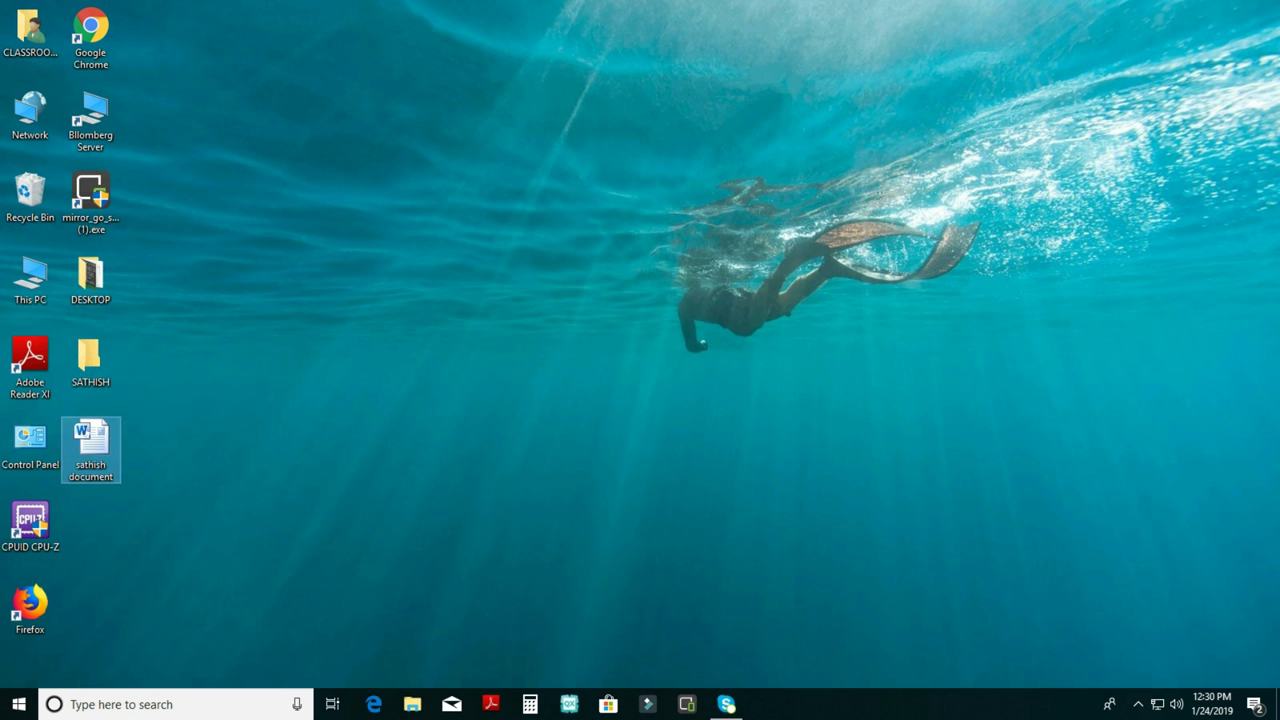
- Move the renamed Word document into the desktop folder named after the person, and open that folder
drag(91, 448, 90, 368)
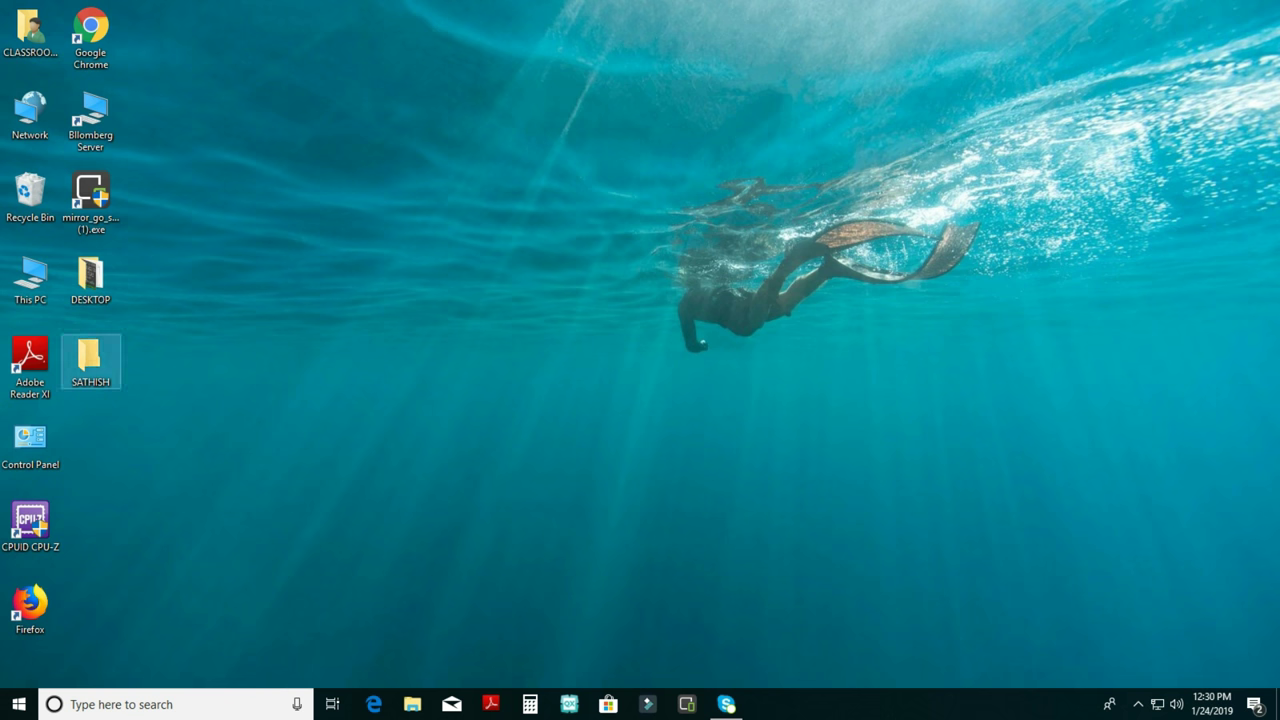
double_click(90, 362)
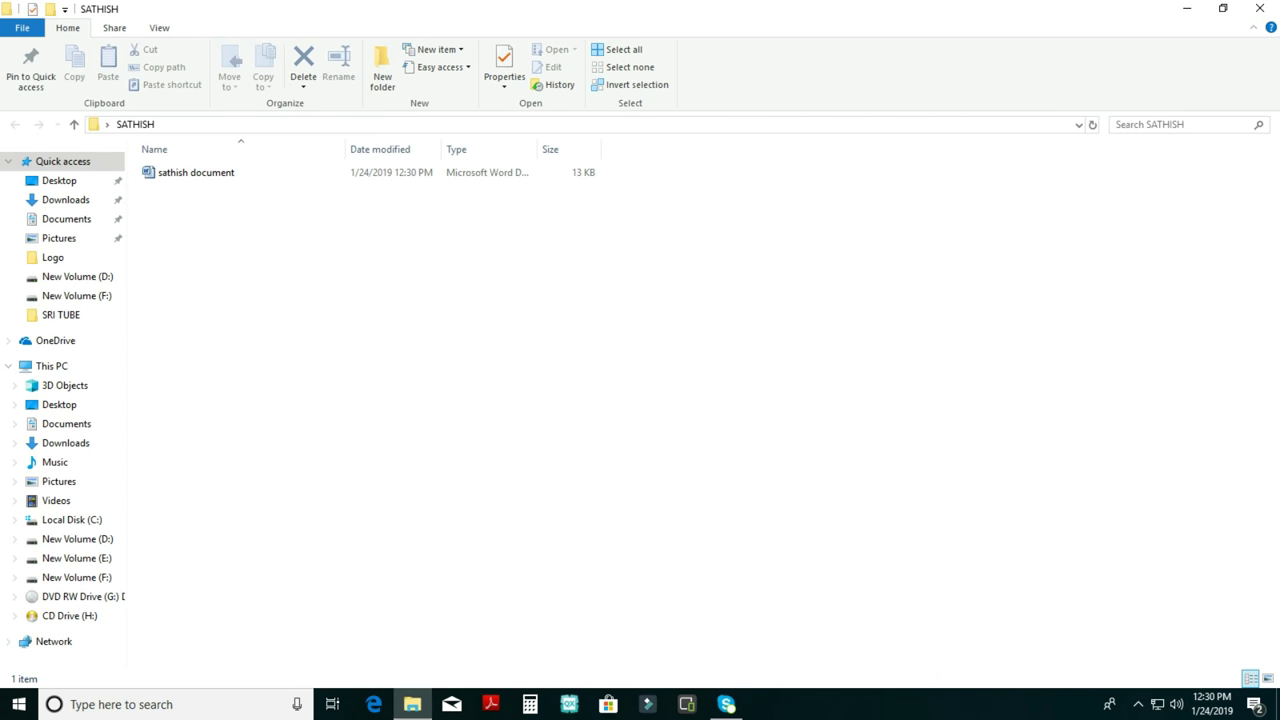
- Copy the Word document from the desktop folder and paste it into New Volume (D:)
click(215, 173)
right_click(215, 173)
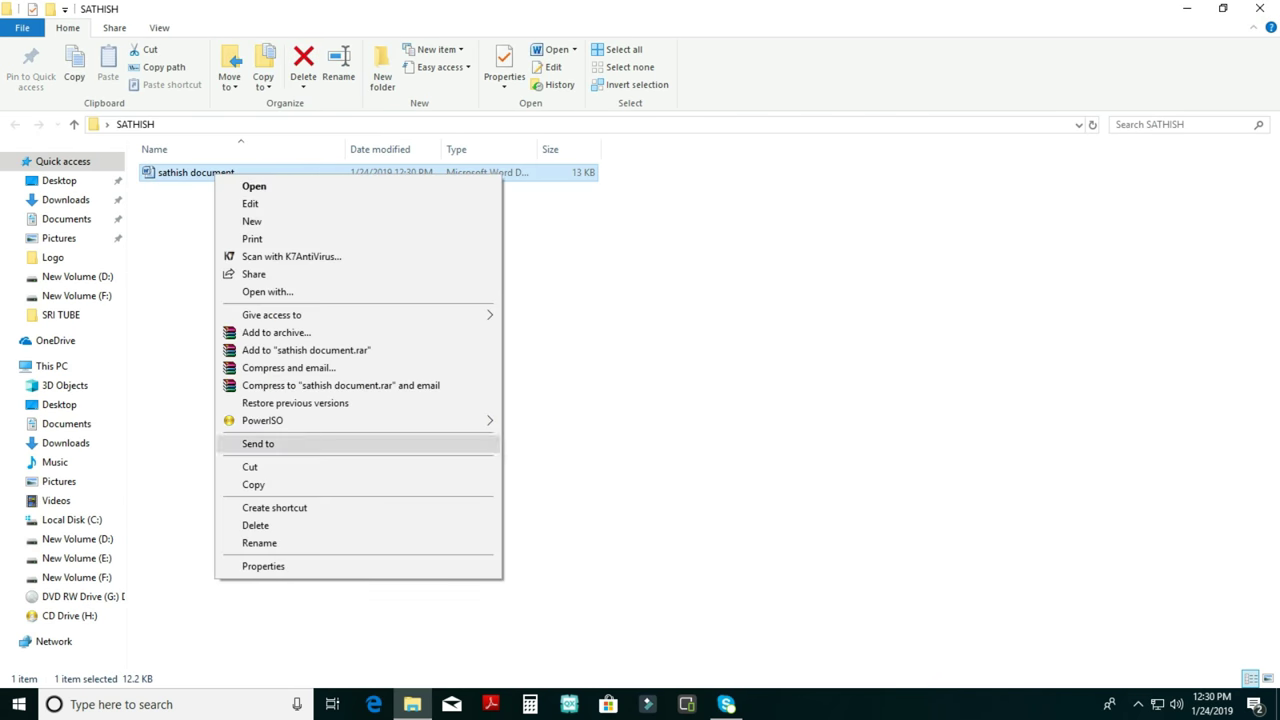
click(253, 484)
click(1259, 8)
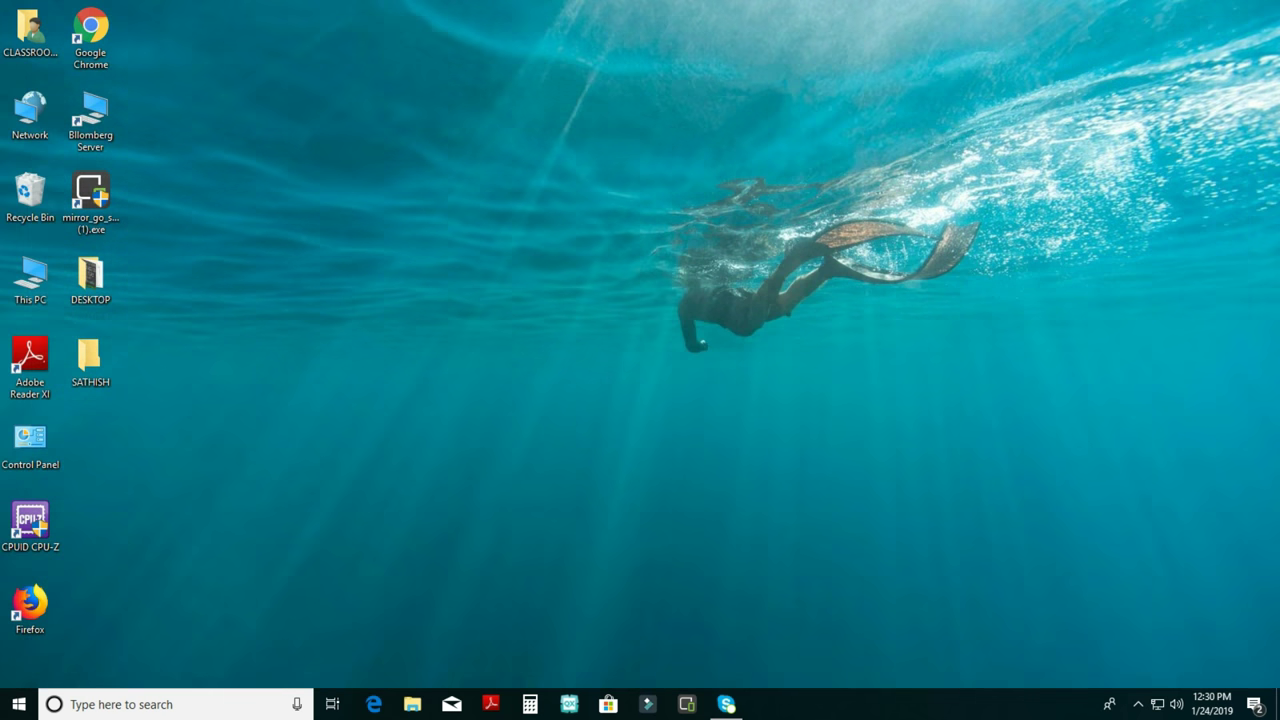
double_click(30, 279)
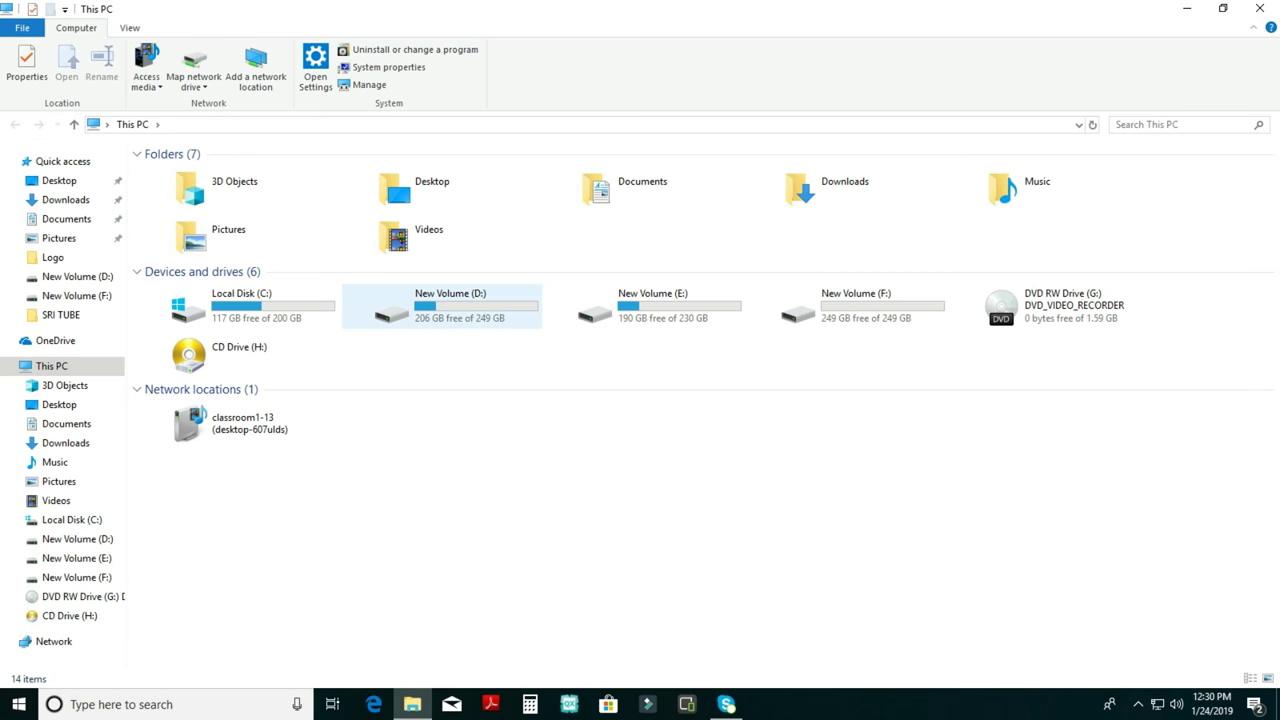
click(442, 306)
key(Return)
right_click(611, 300)
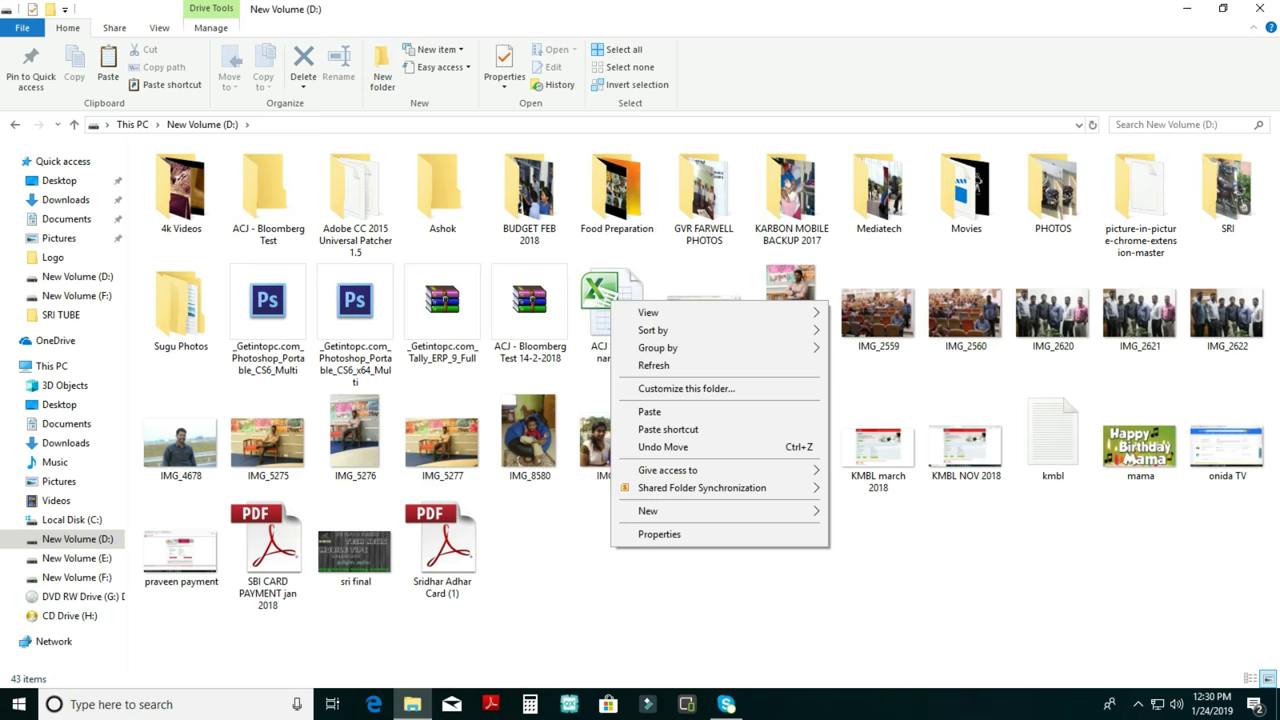
click(650, 411)
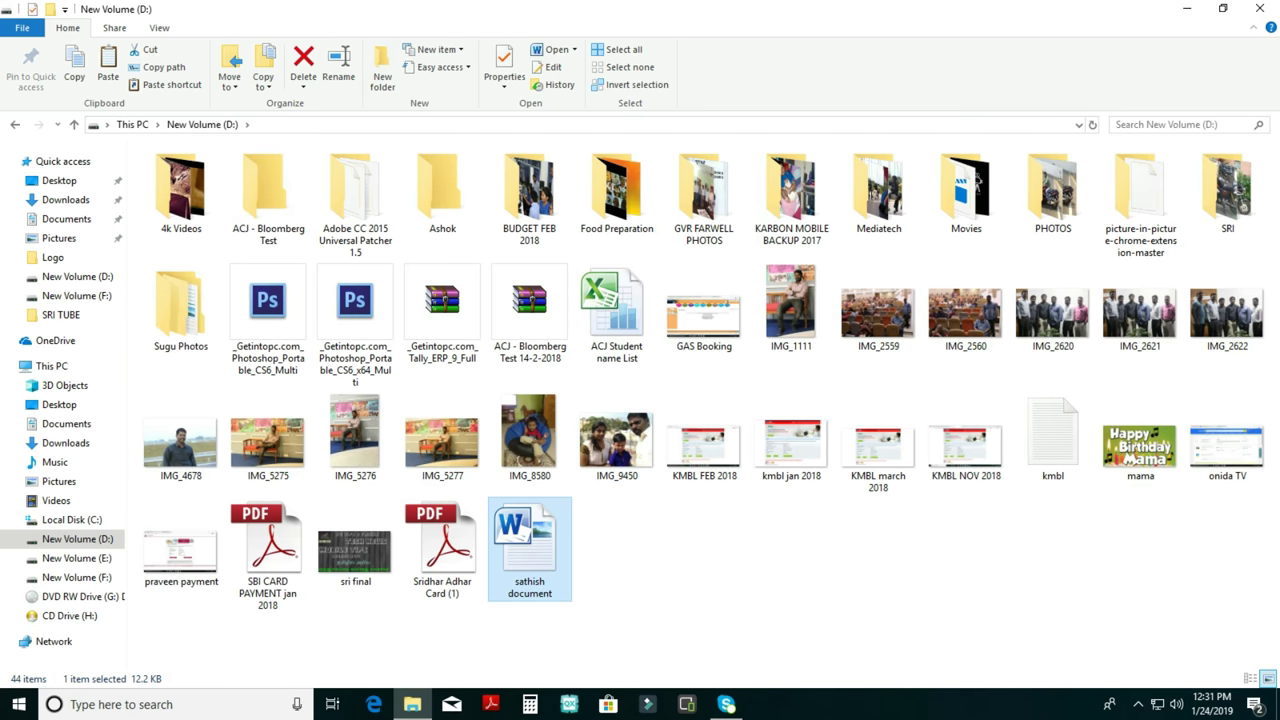
- Cut the Word document from New Volume (D:) and paste it into New Volume (E:)
right_click(542, 540)
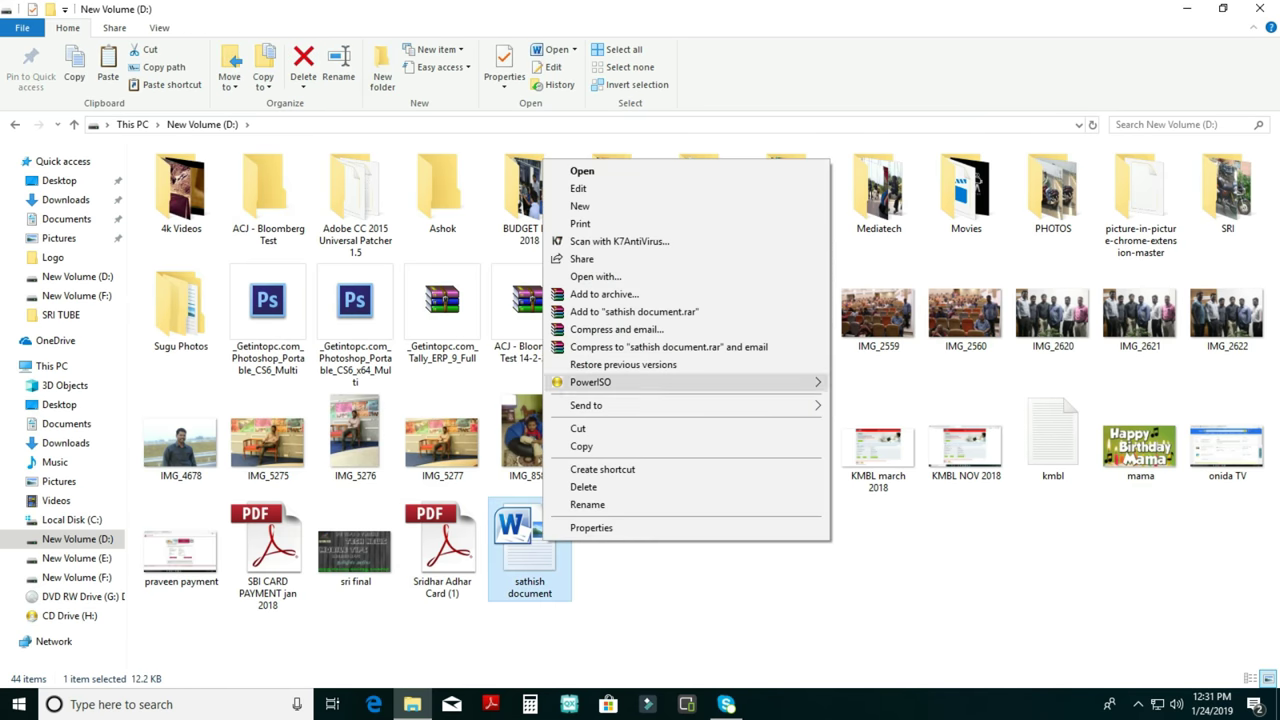
click(640, 570)
right_click(531, 553)
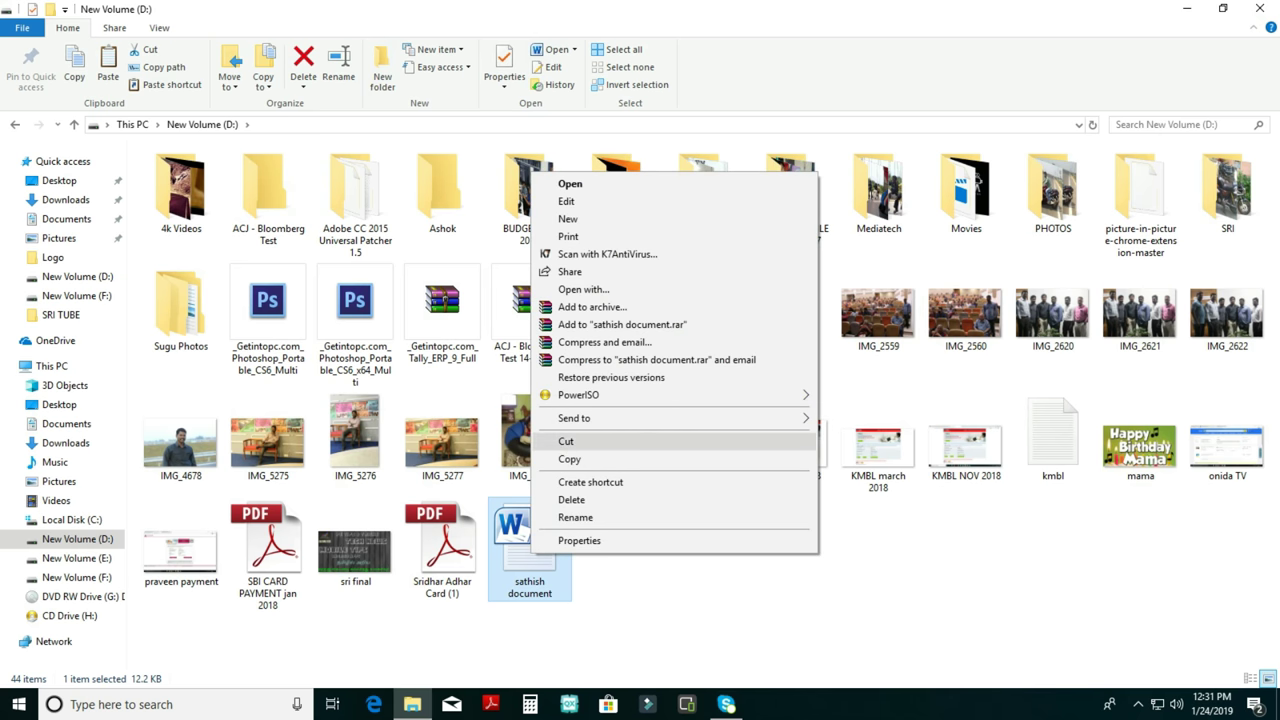
click(570, 441)
key(BackSpace)
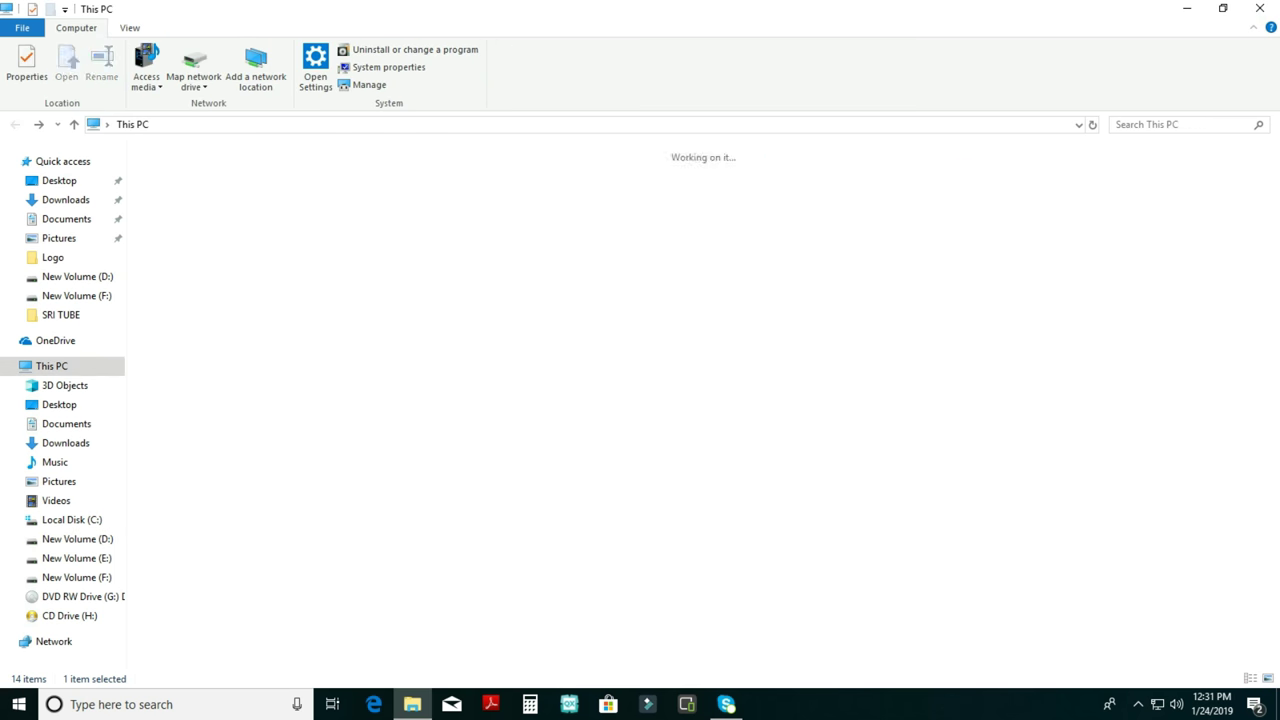
double_click(584, 308)
right_click(583, 310)
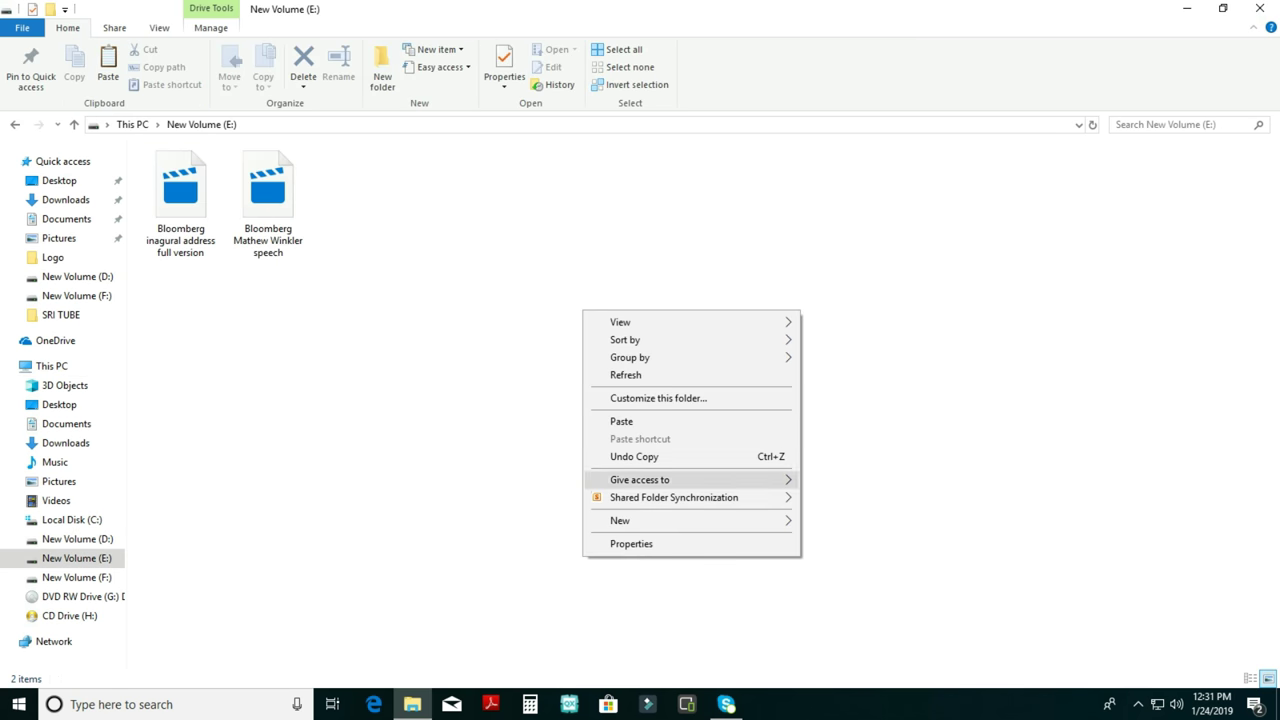
click(621, 421)
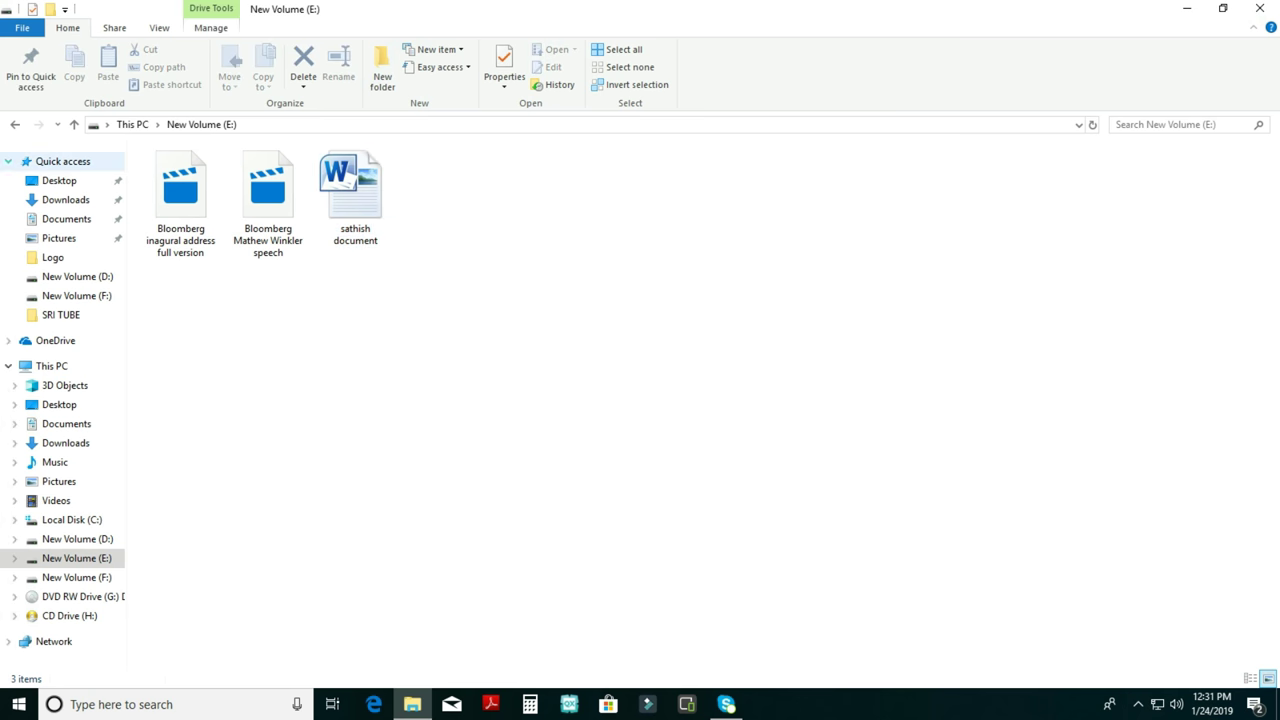
- Check New Volume (D:) for the document that was cut, and return to This PC
click(15, 124)
double_click(442, 308)
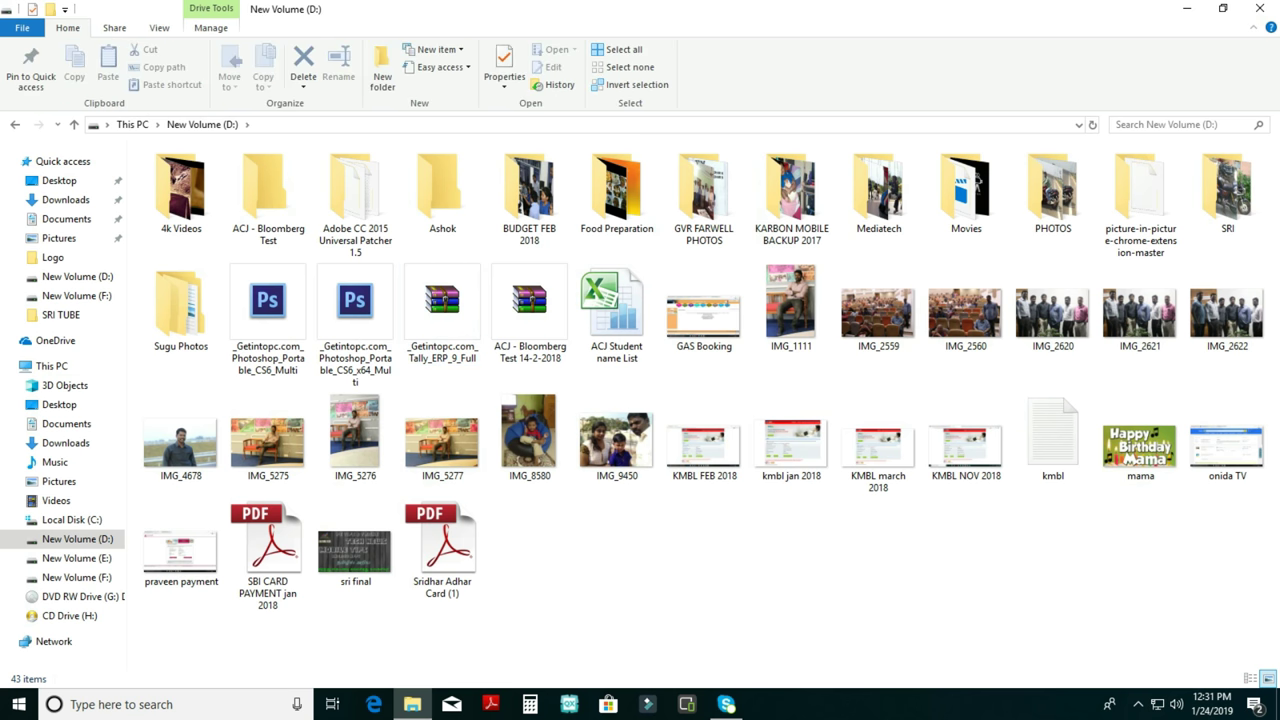
click(15, 124)
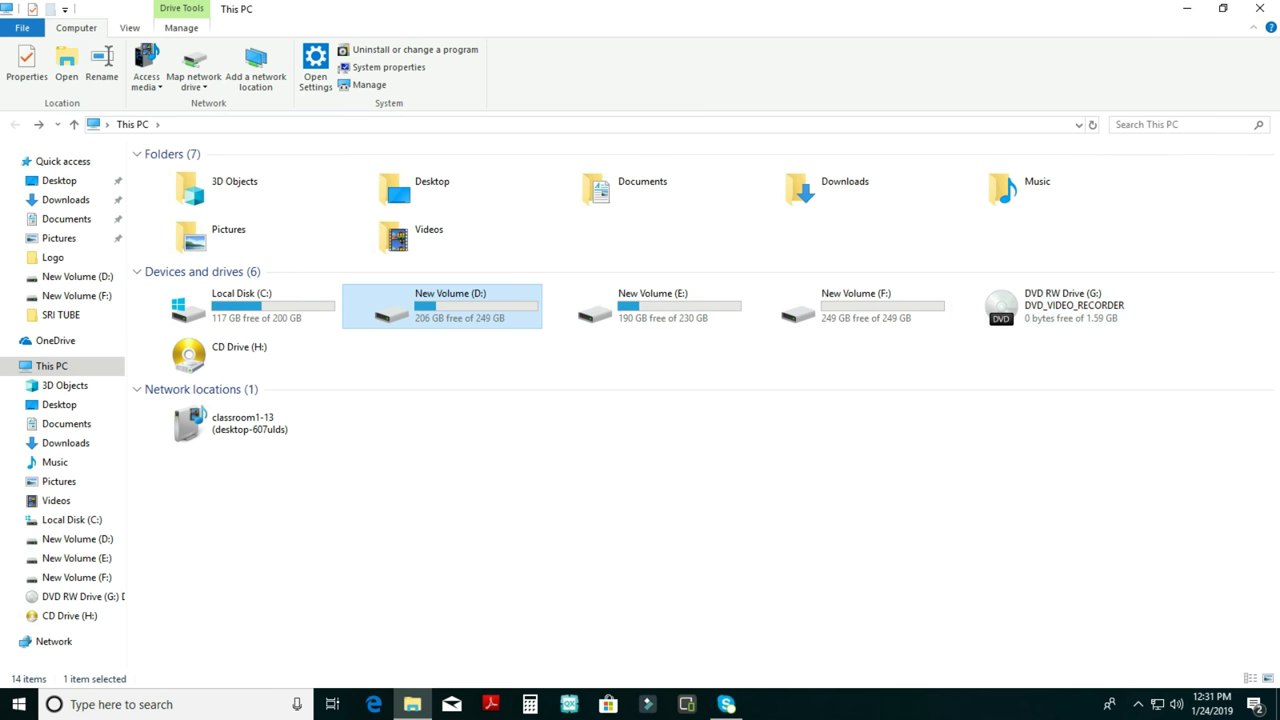
- Look at the new item types that can be created in New Volume (D:), without creating any, and close the window
key(Return)
right_click(612, 326)
mouse_move(700, 535)
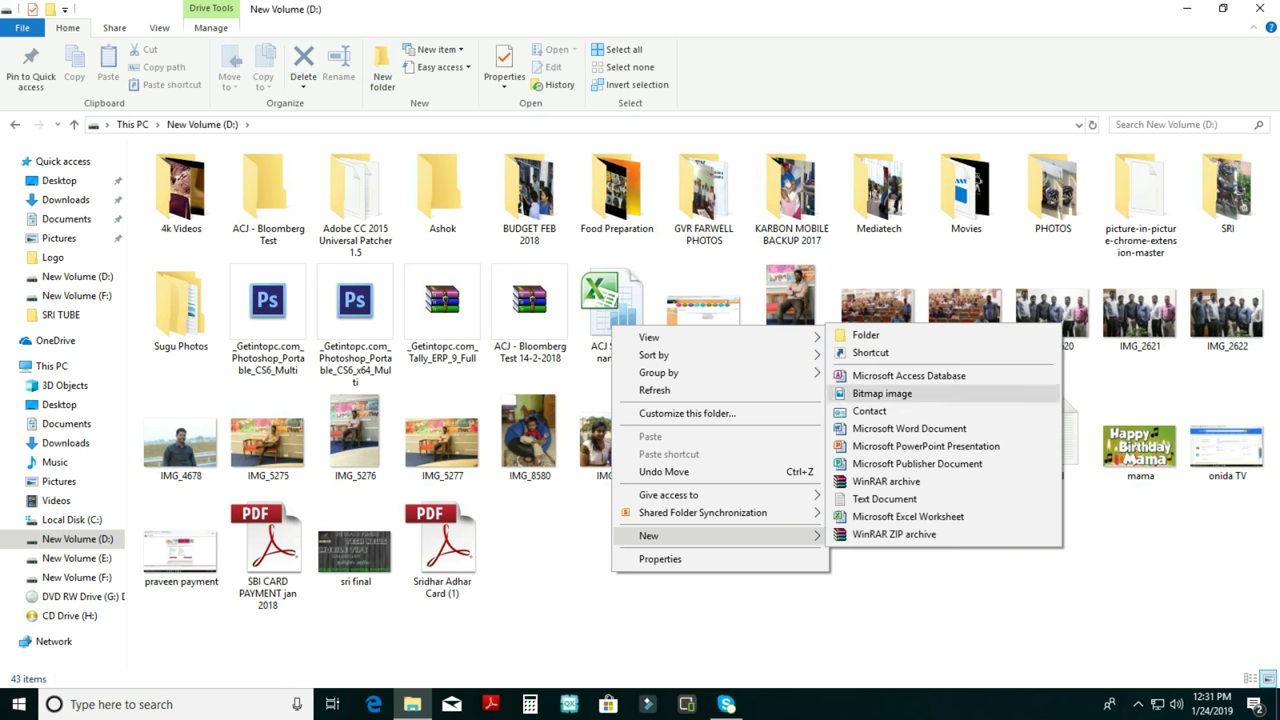
click(442, 315)
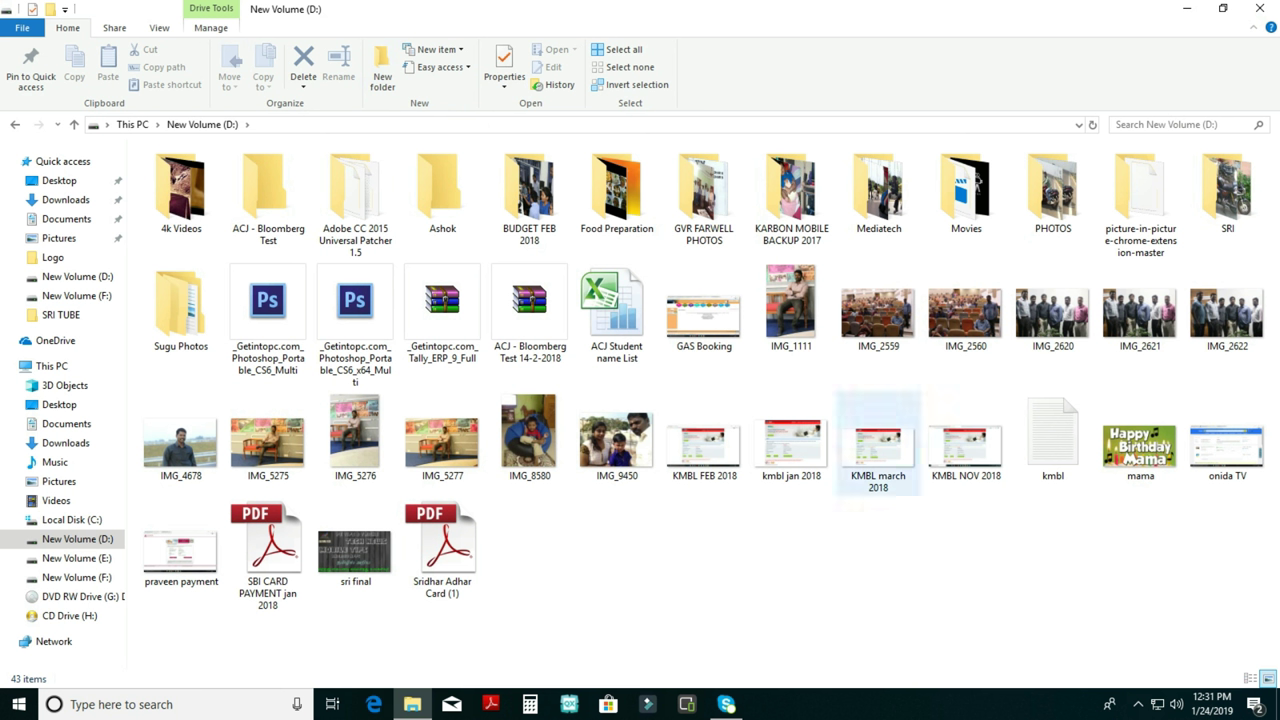
click(1258, 9)
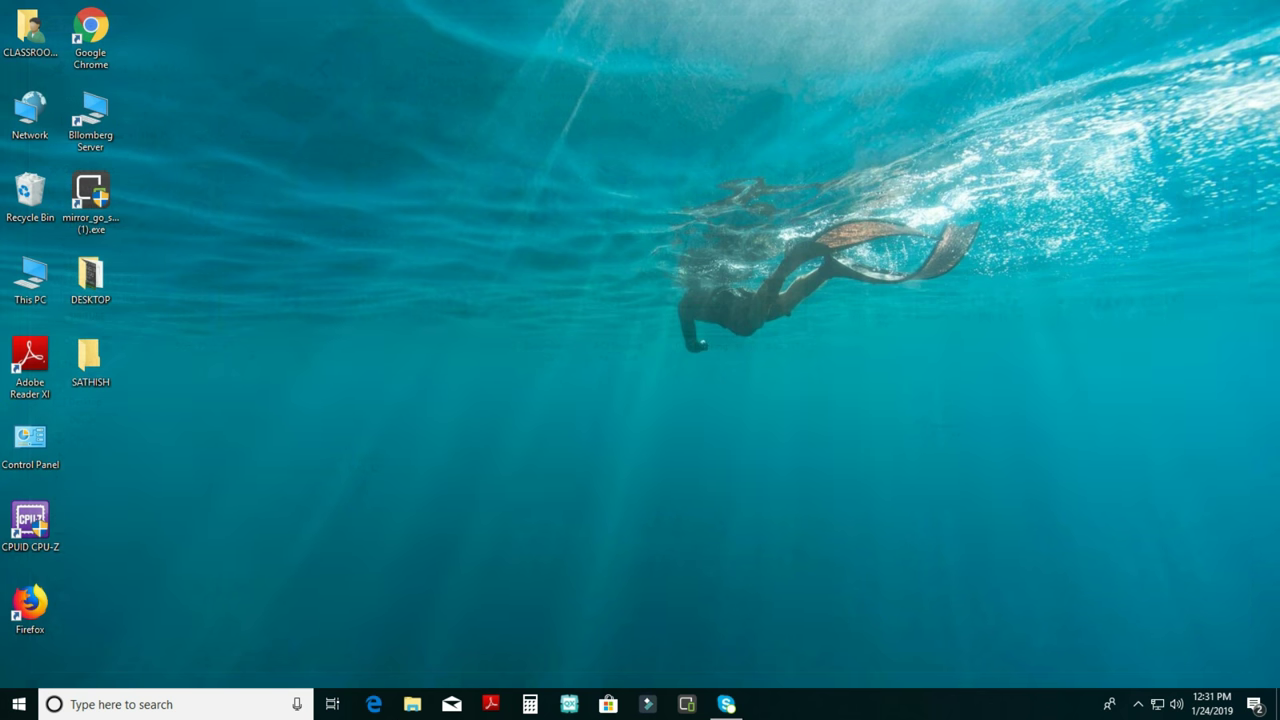
- View the computer's system properties from This PC and look through the About page
double_click(30, 275)
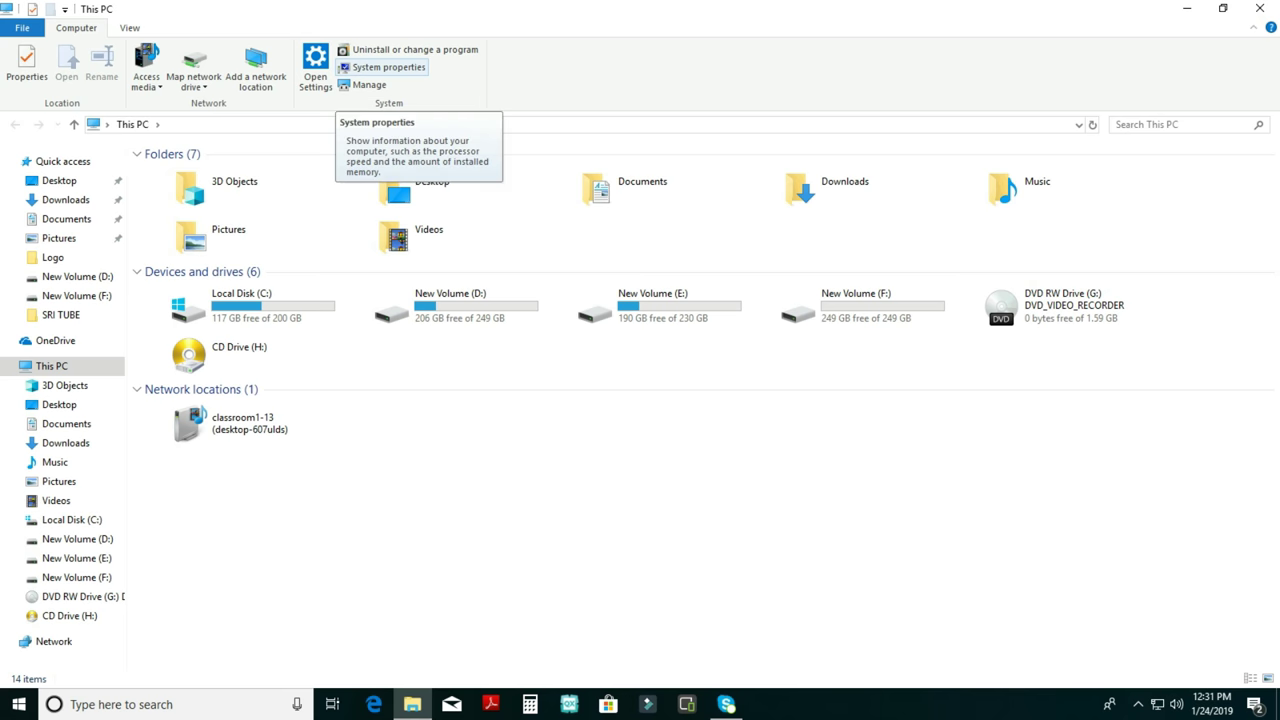
click(388, 67)
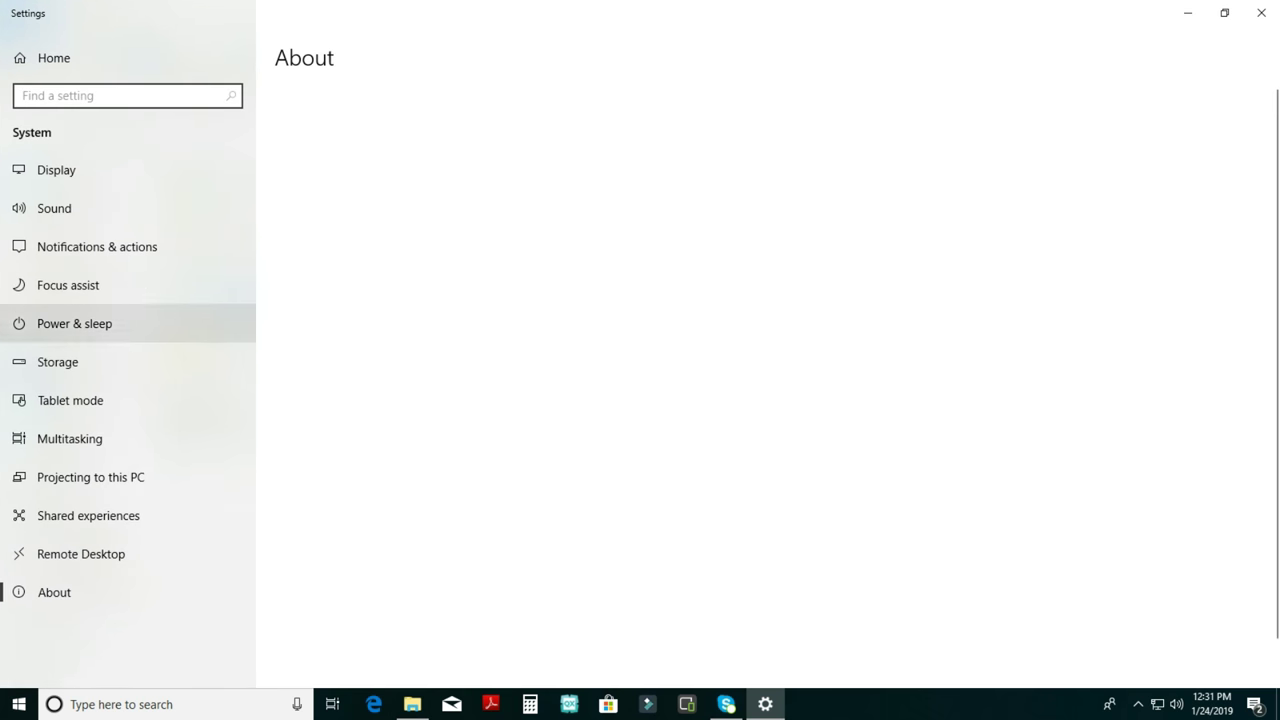
scroll(660, 380, down, 4)
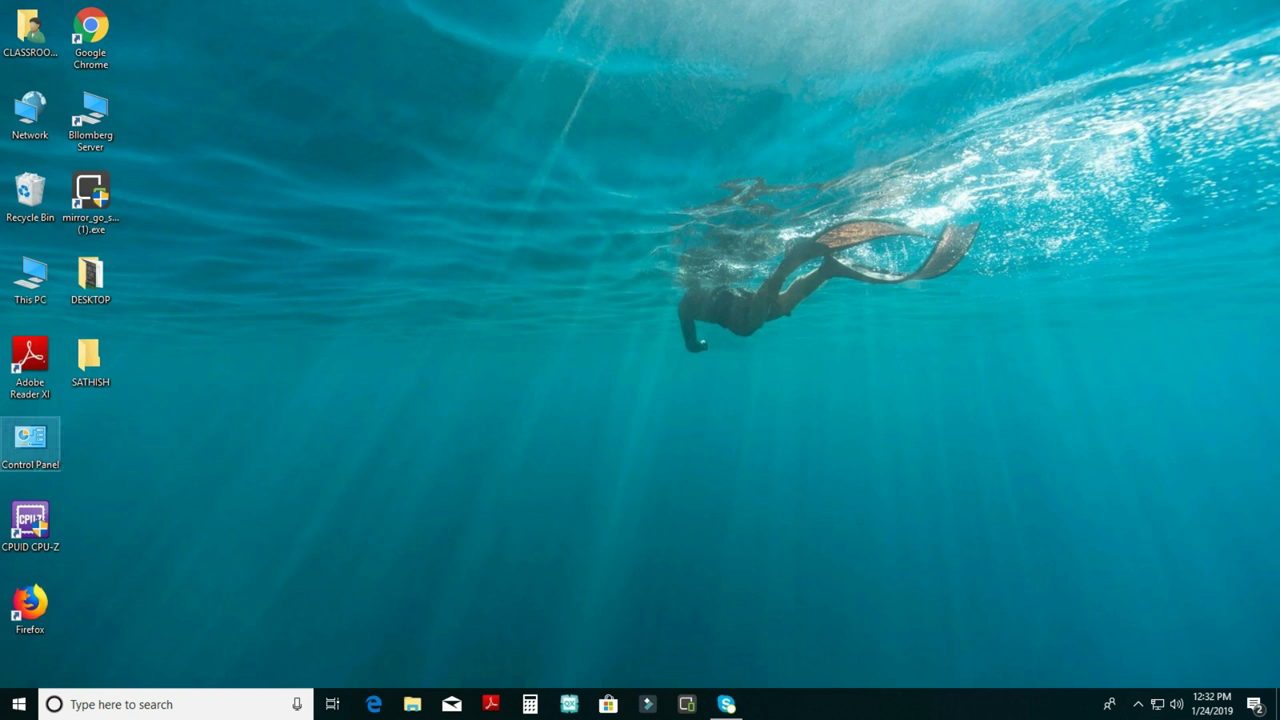
- Open Control Panel from the desktop, maximize it to look over all its items, and close it
double_click(30, 440)
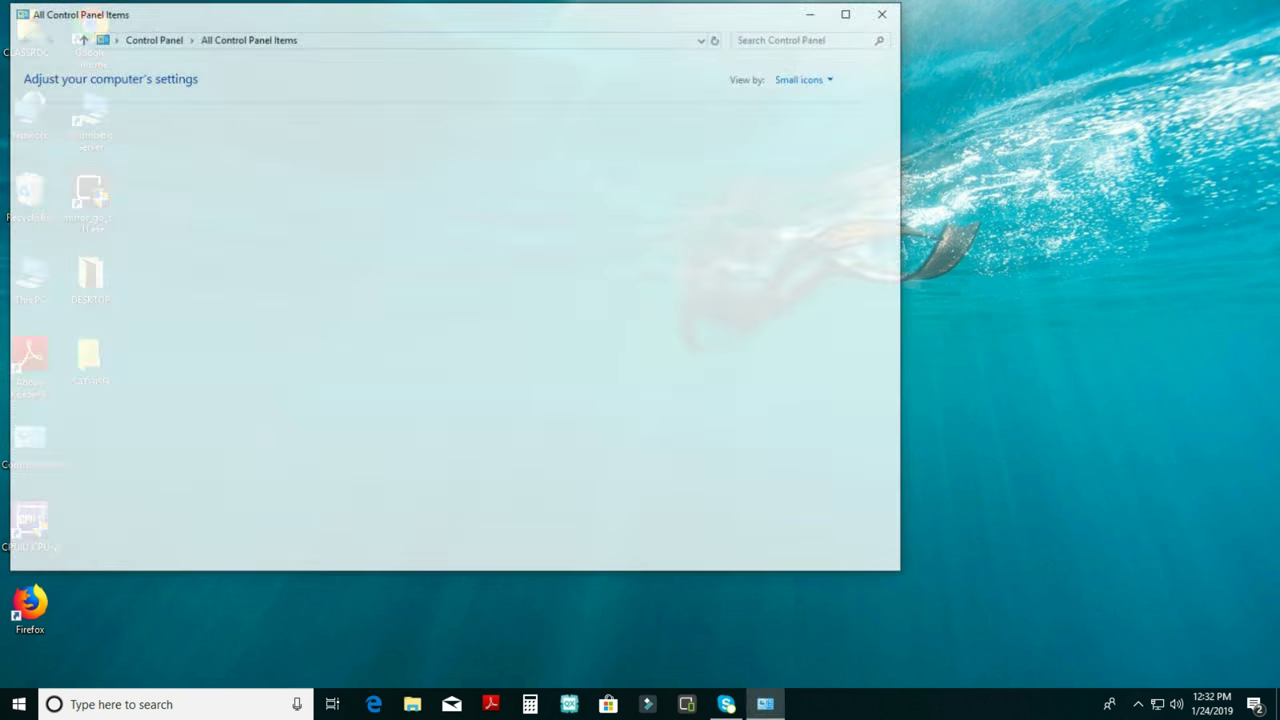
click(849, 12)
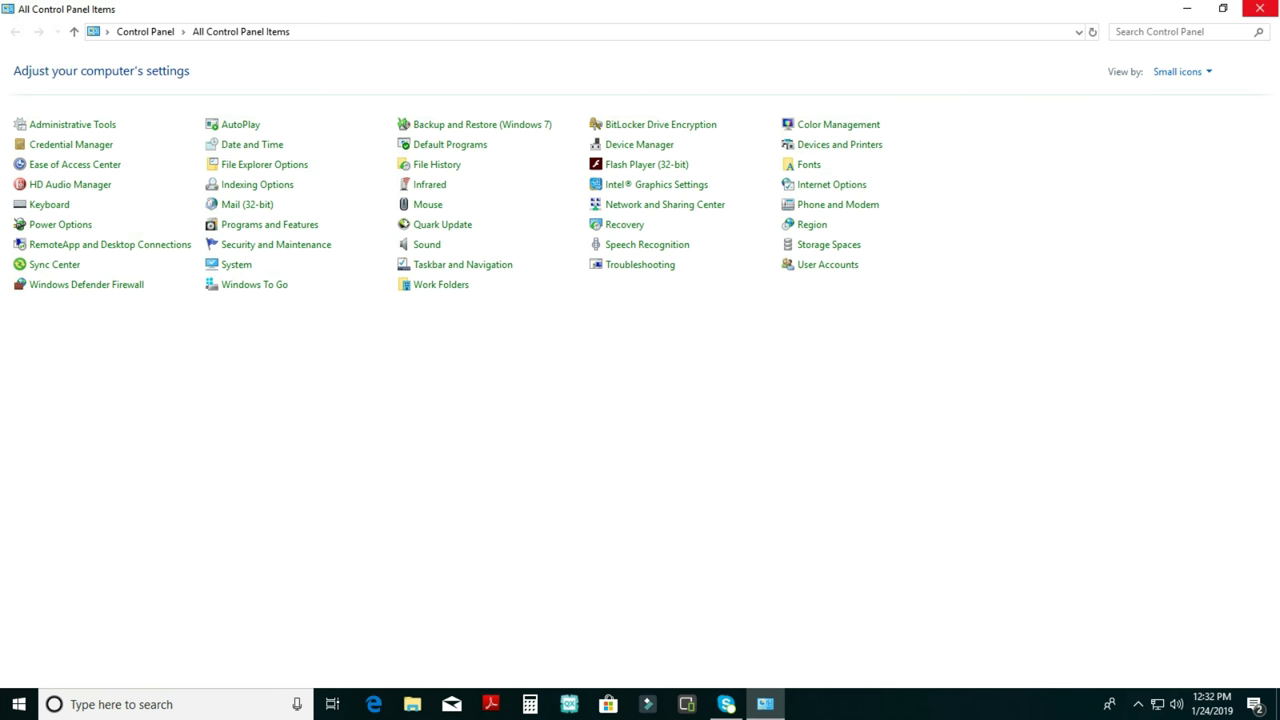
click(1259, 8)
- Search Windows for "control" and open Control Panel from the results
click(160, 704)
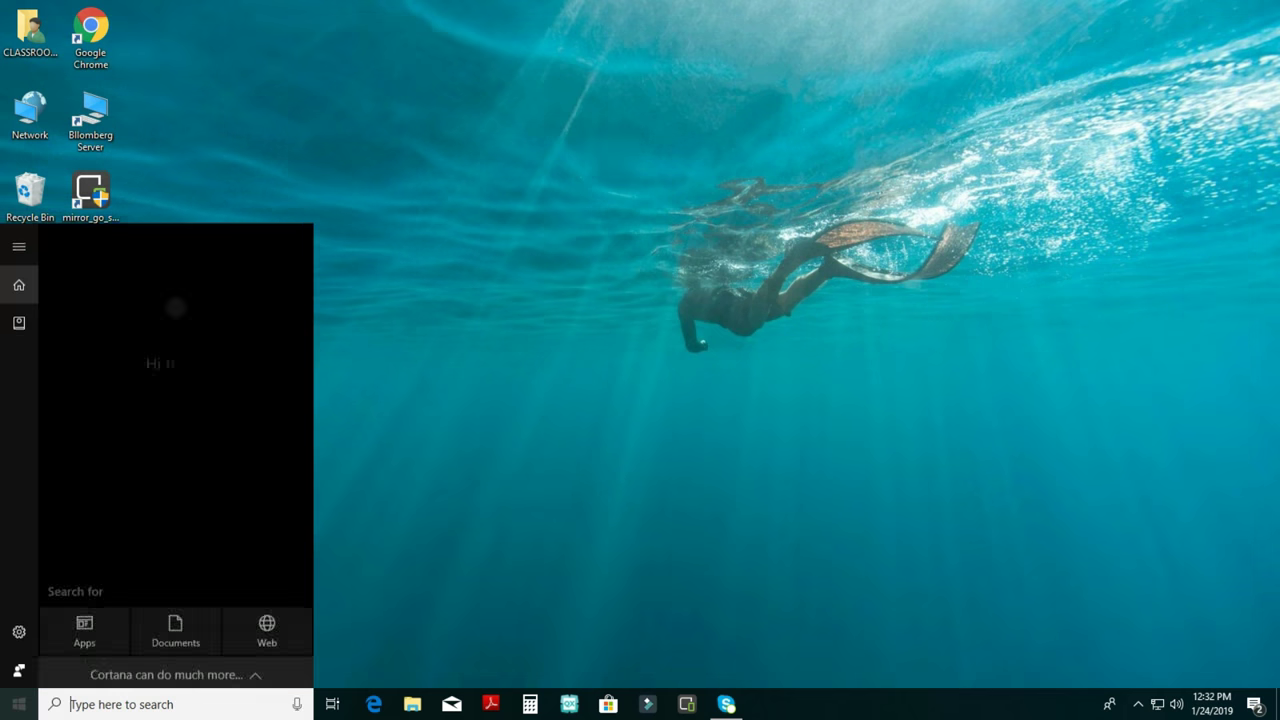
key(super)
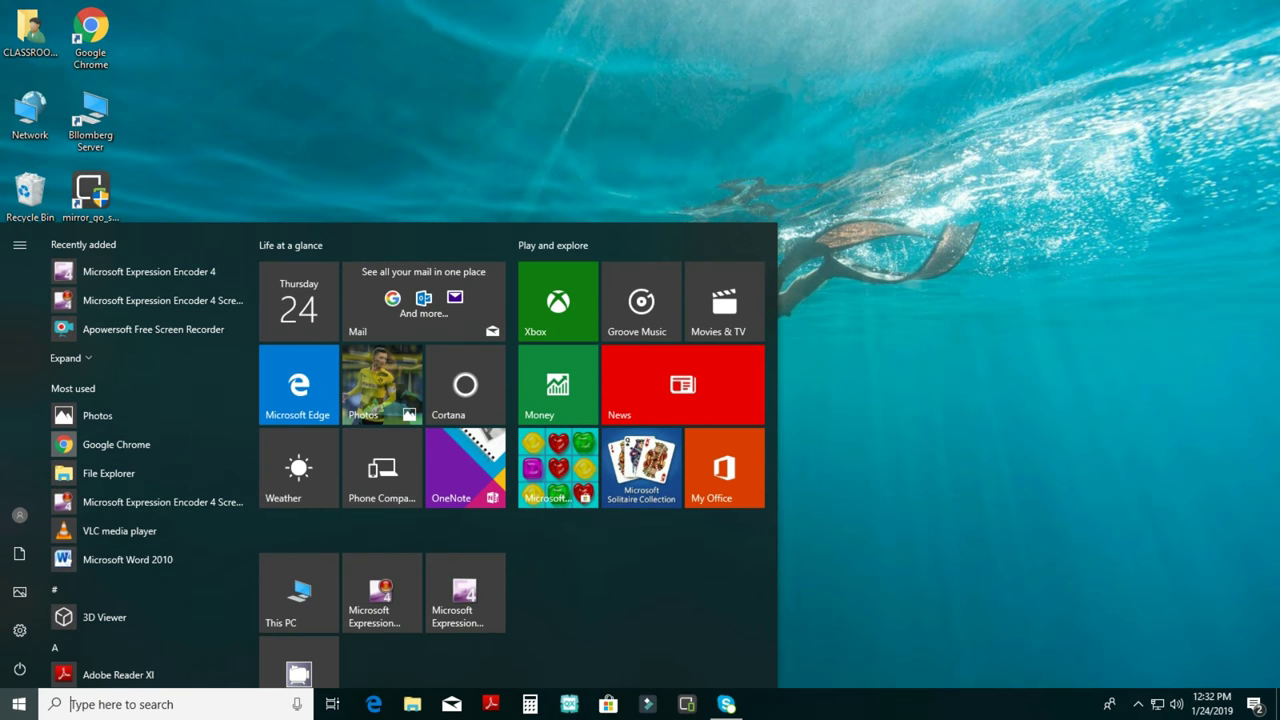
text(con)
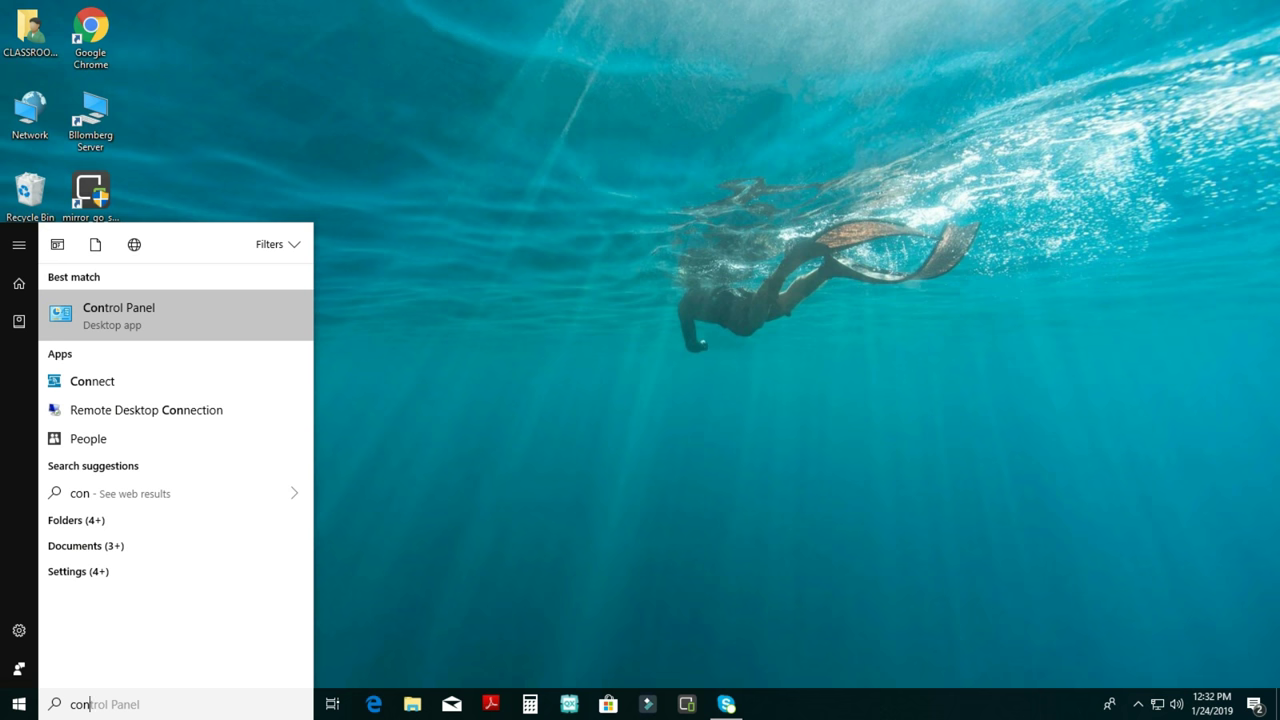
text(trol)
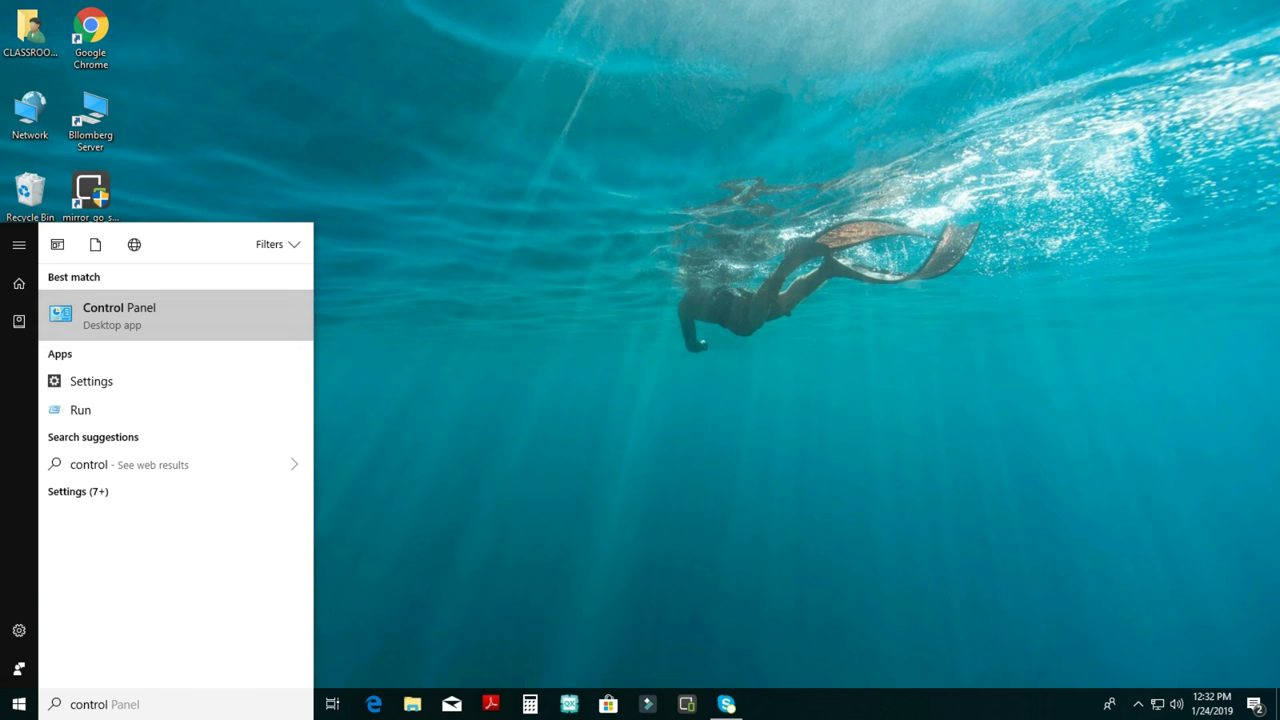
key(Return)
- Show the Control Panel items by Category, and switch the view to Large icons
click(1181, 71)
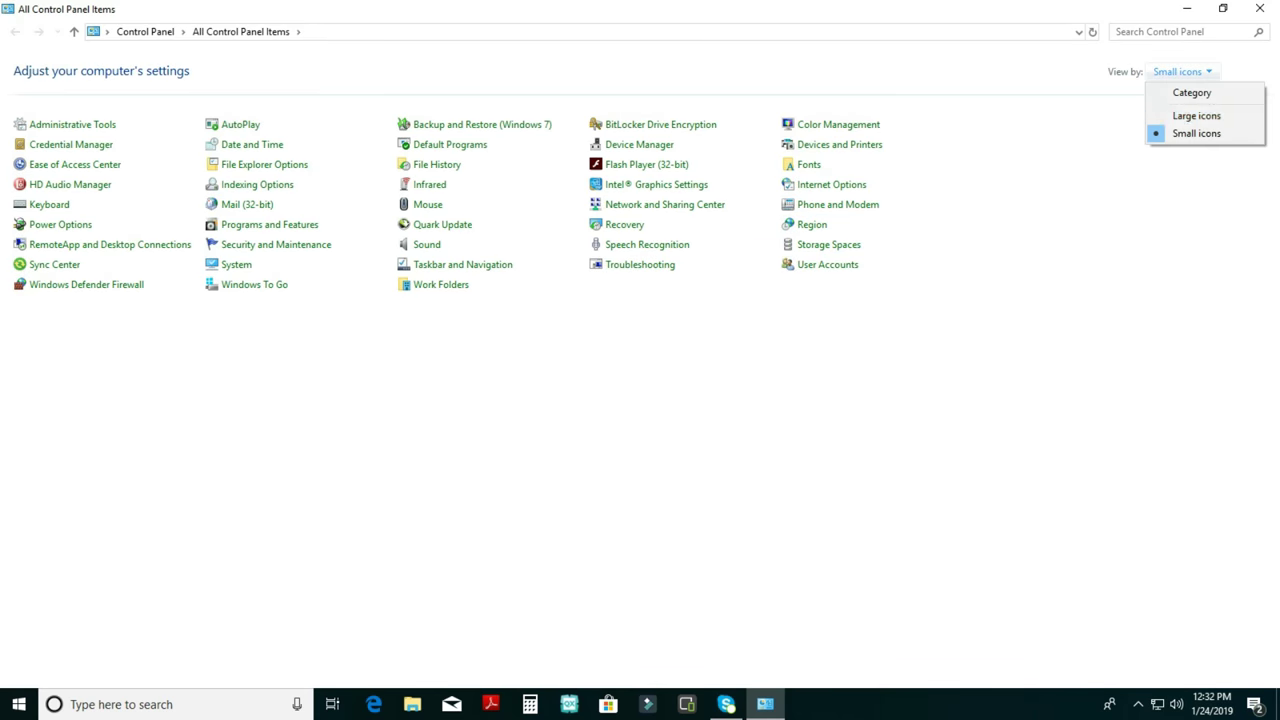
click(1188, 91)
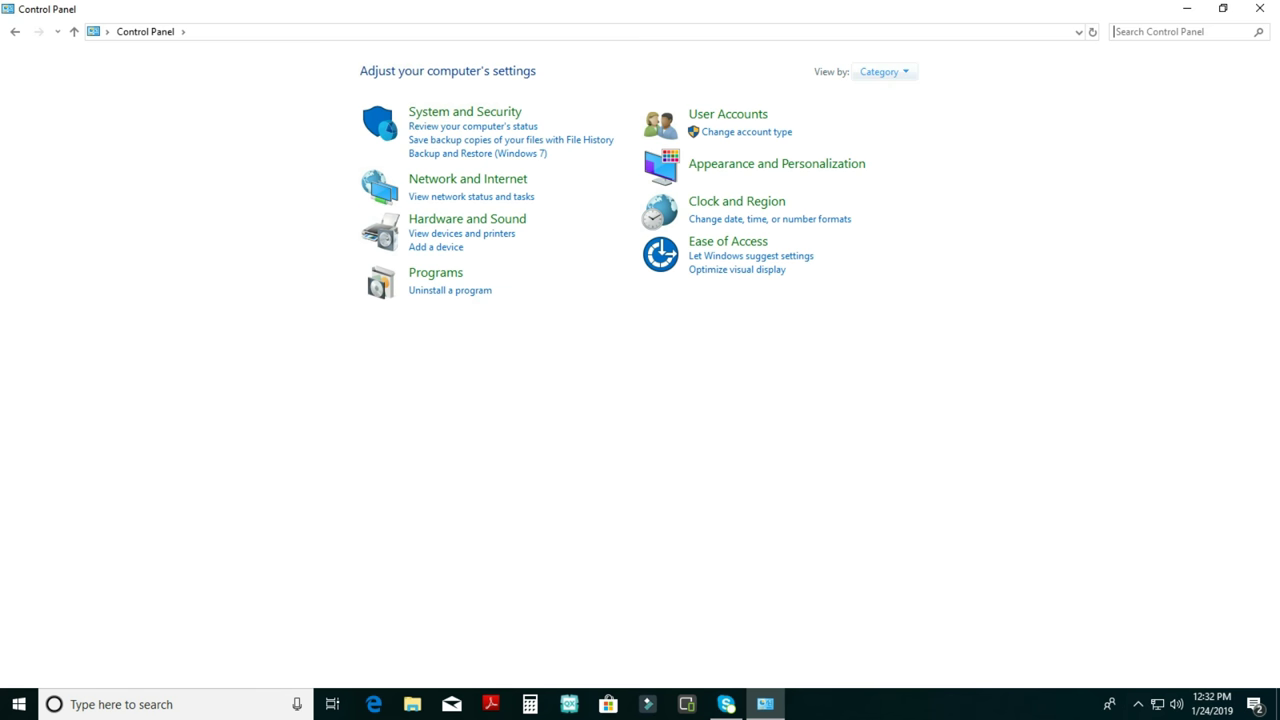
click(880, 71)
click(903, 115)
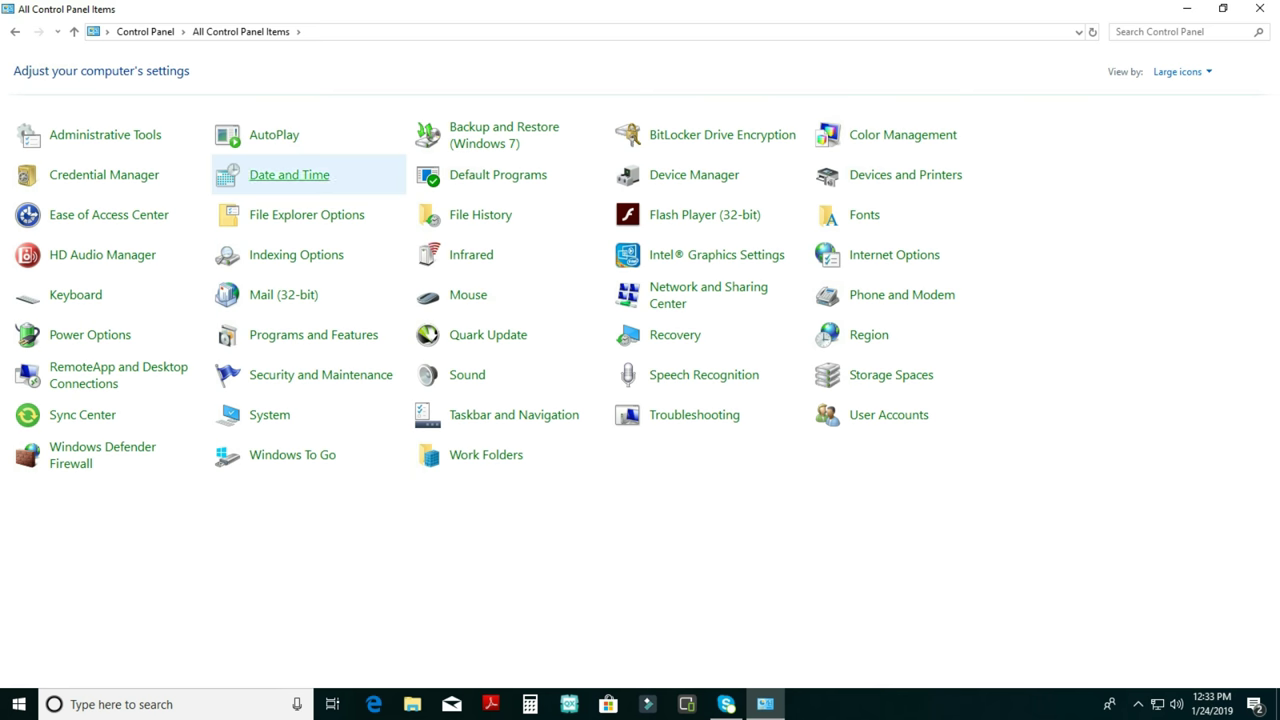
- View the Date and Time settings and the Default Programs page, returning to all Control Panel items
click(289, 175)
click(429, 531)
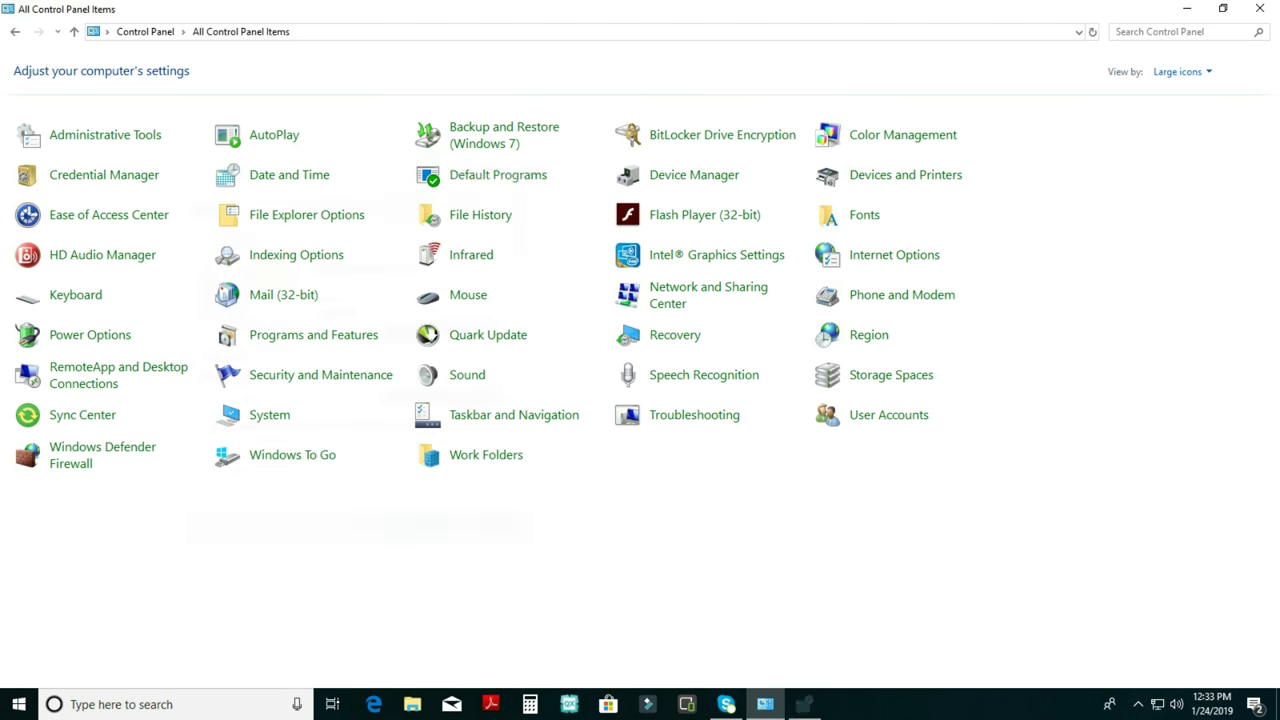
click(497, 175)
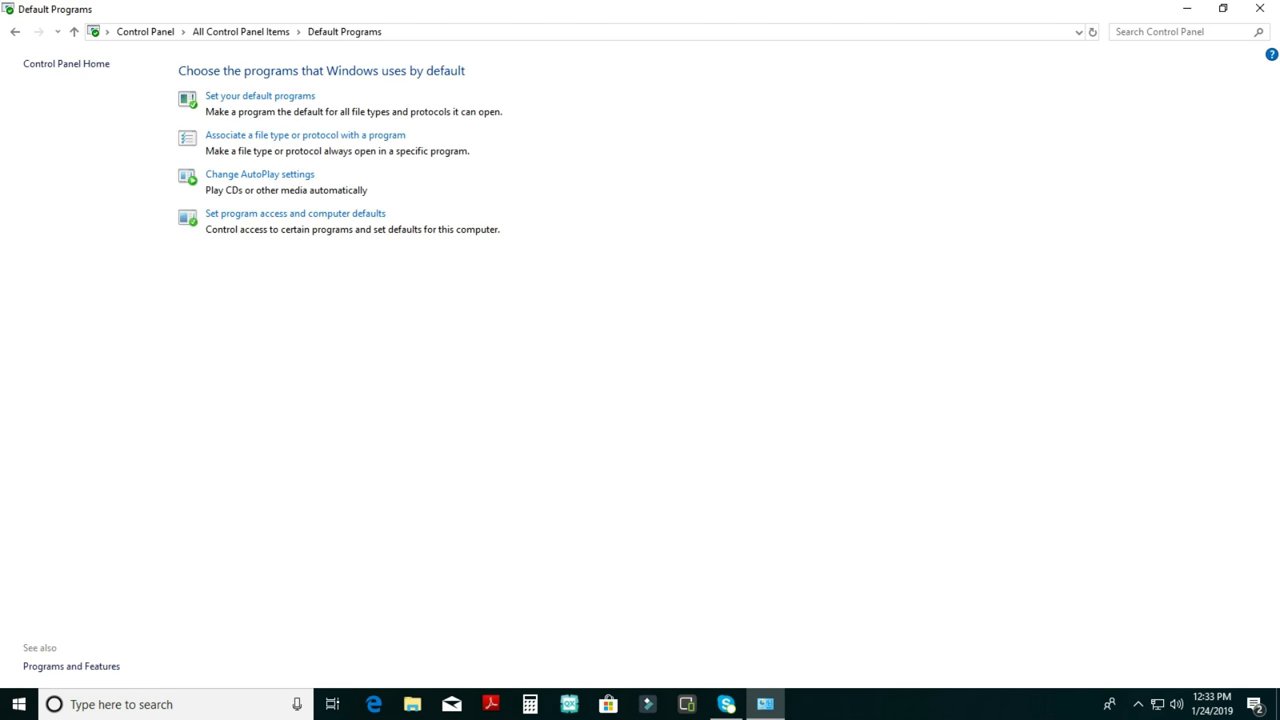
click(15, 31)
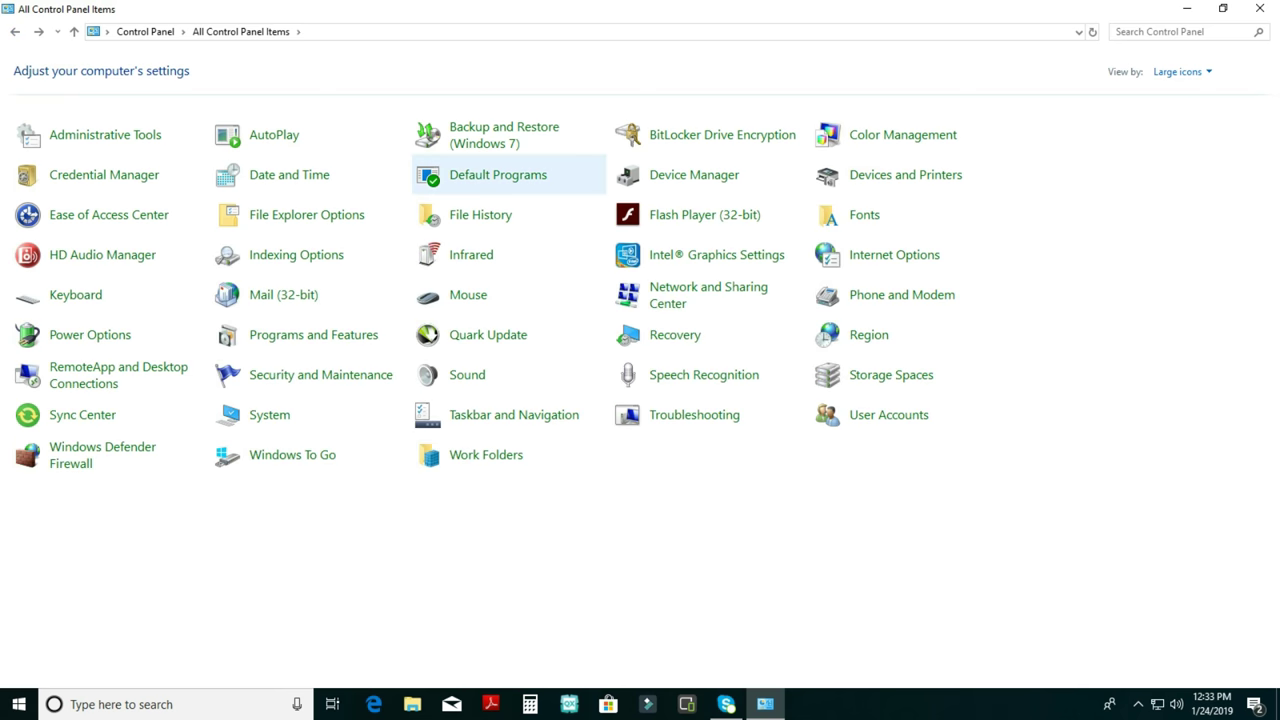
- Look through the disk drives, display adapters, monitors and network adapters in Device Manager, and close it
click(694, 175)
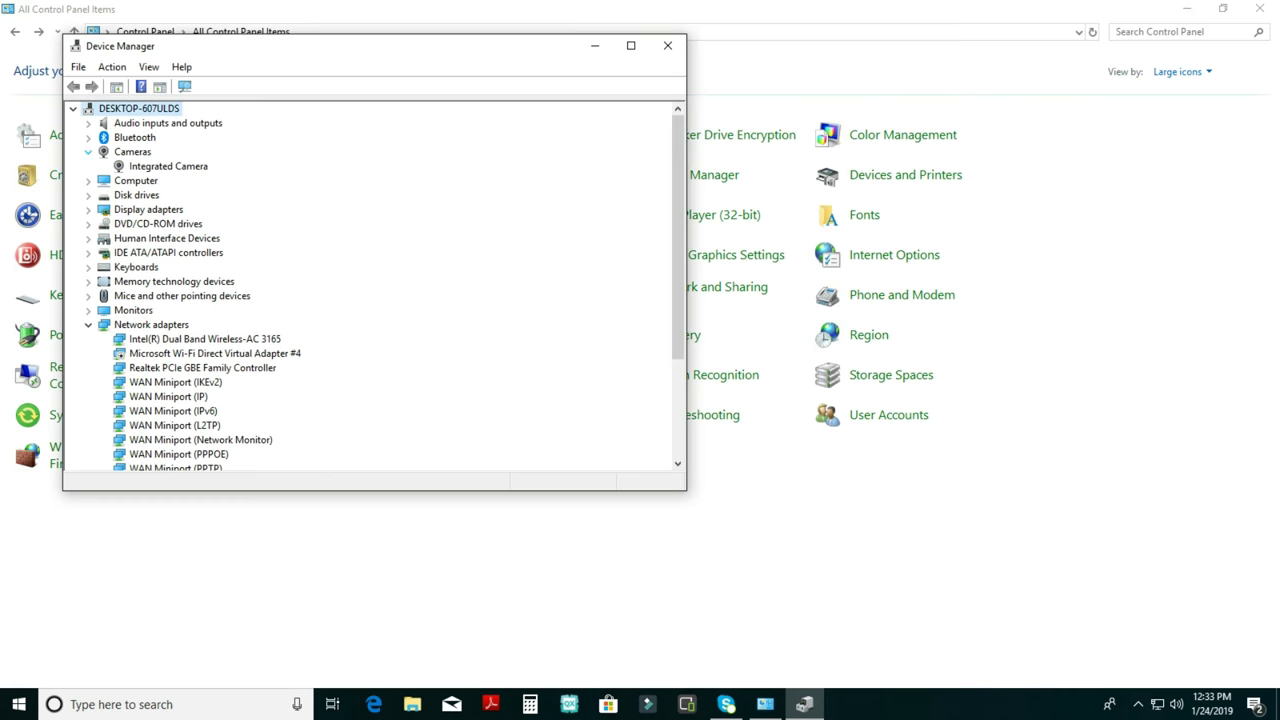
click(88, 180)
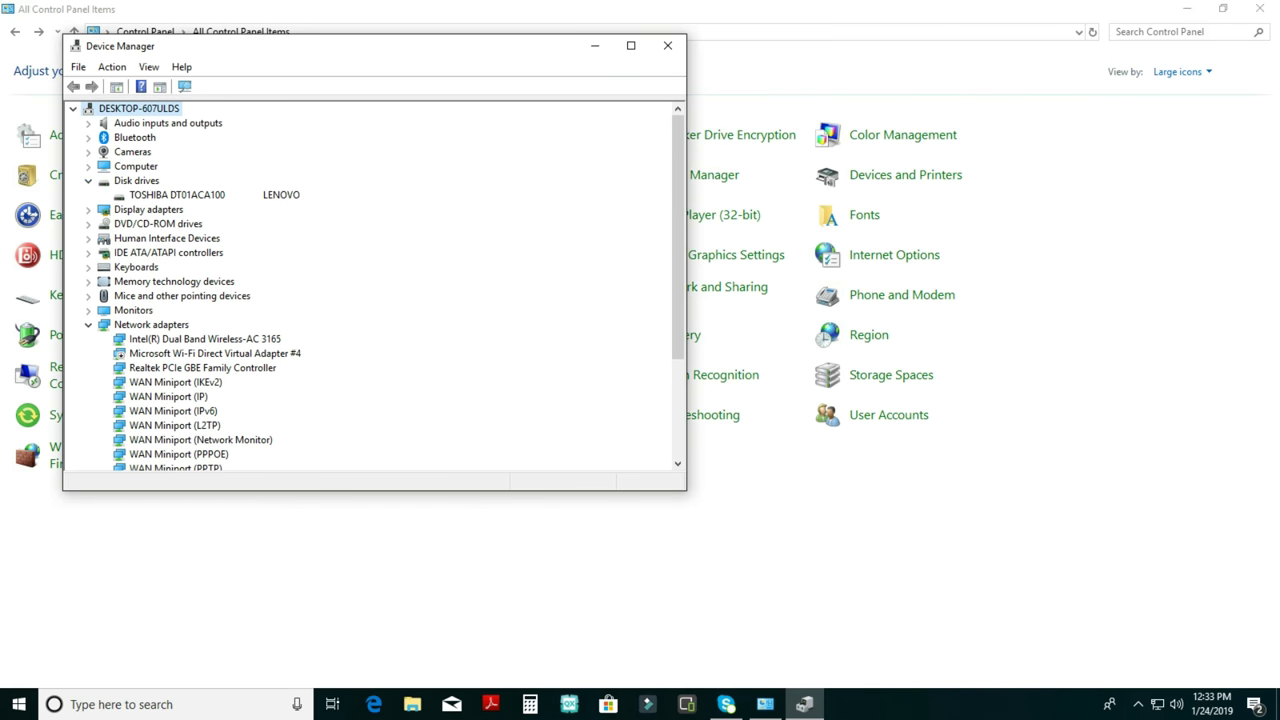
click(88, 180)
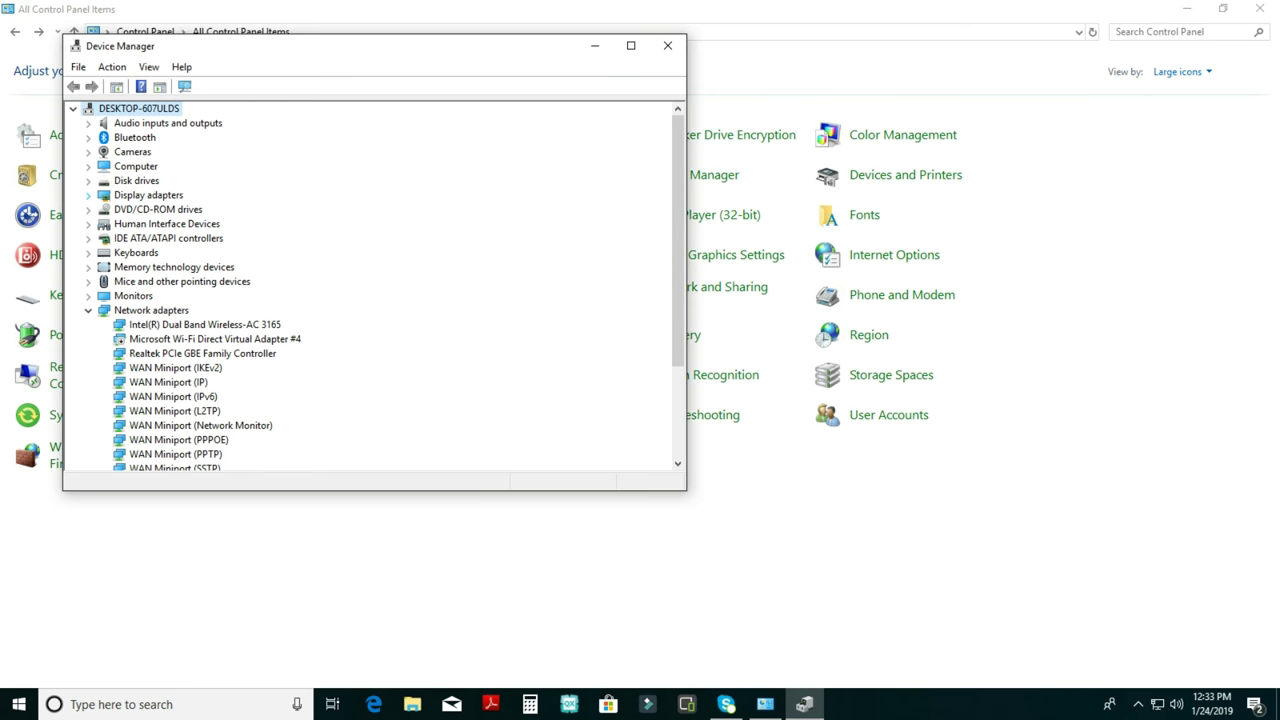
click(88, 195)
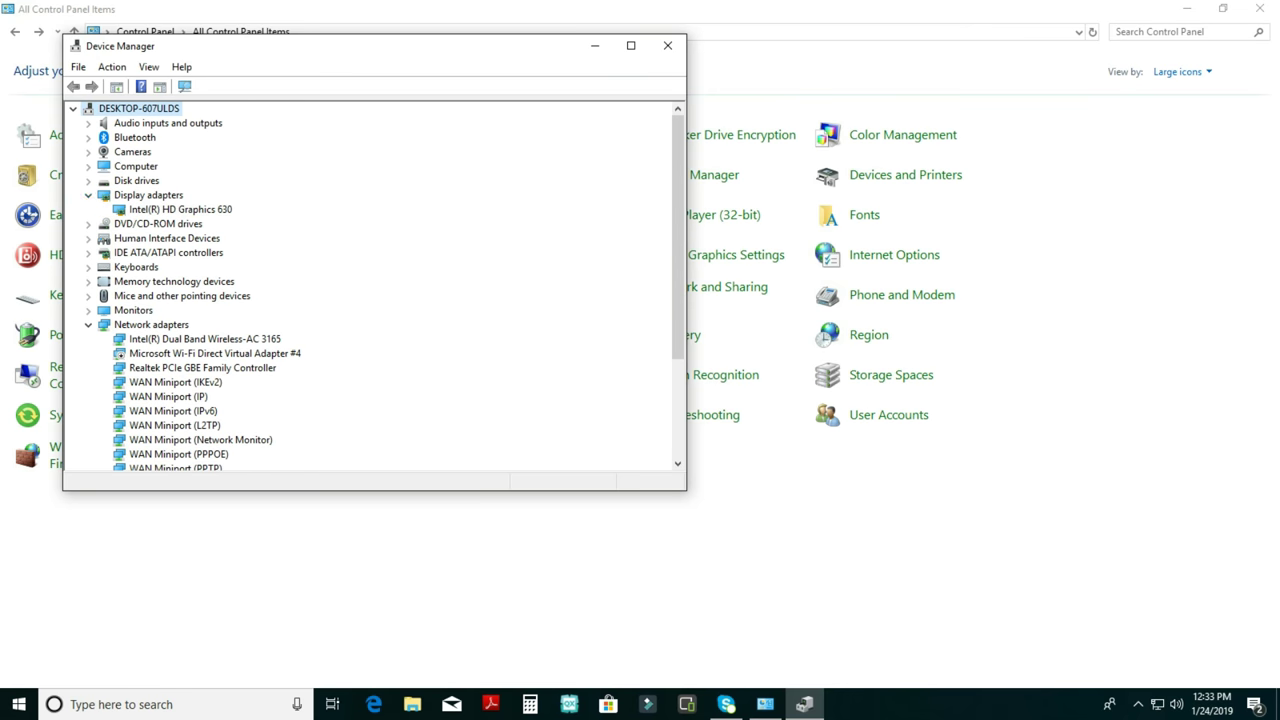
click(88, 195)
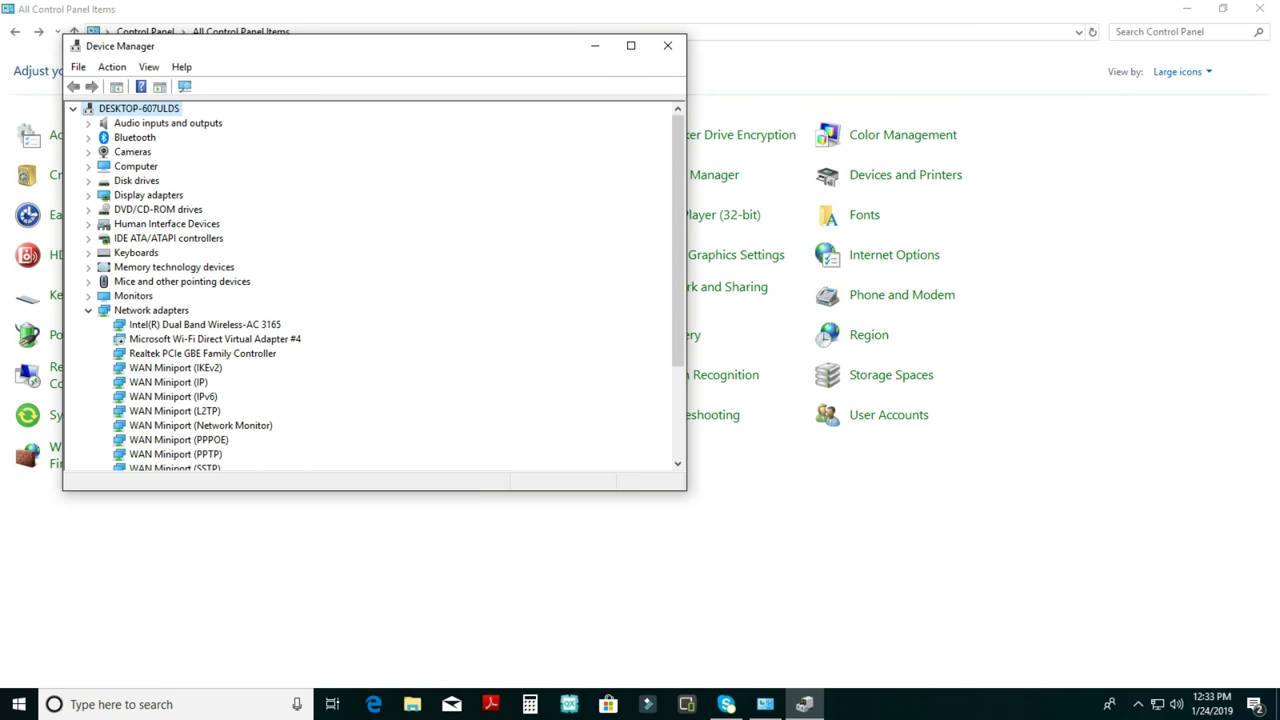
click(88, 296)
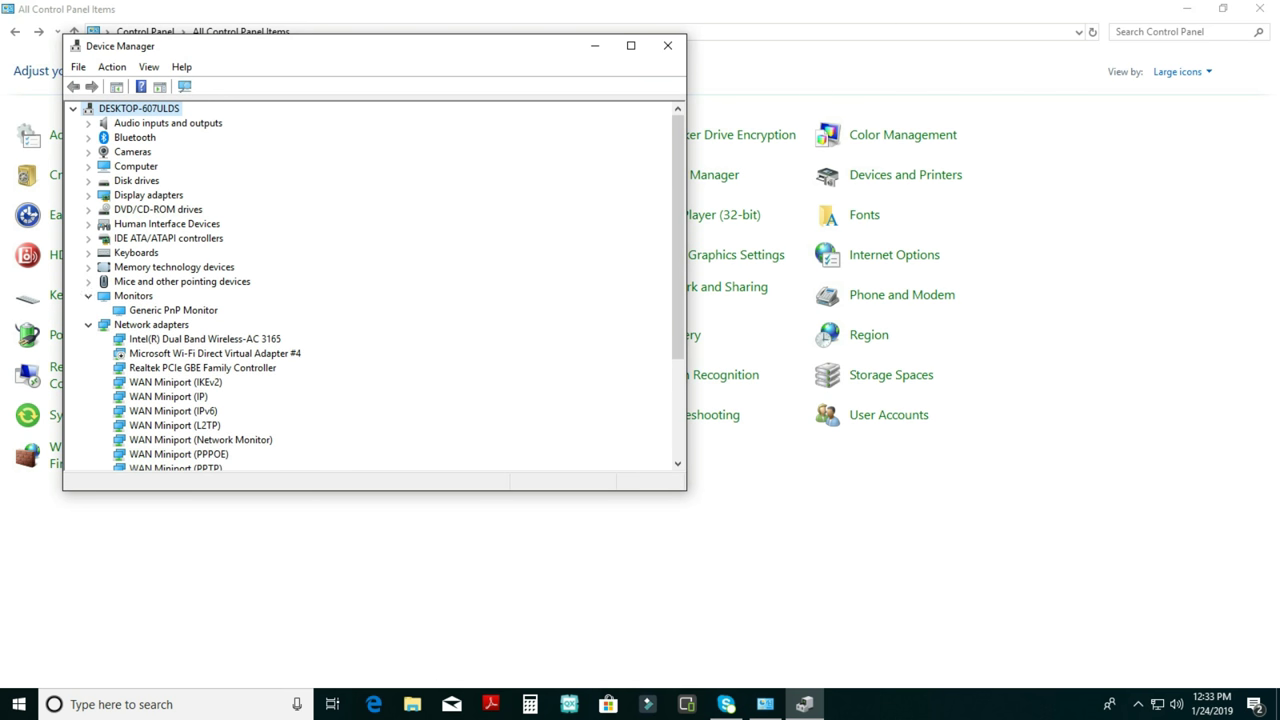
click(88, 325)
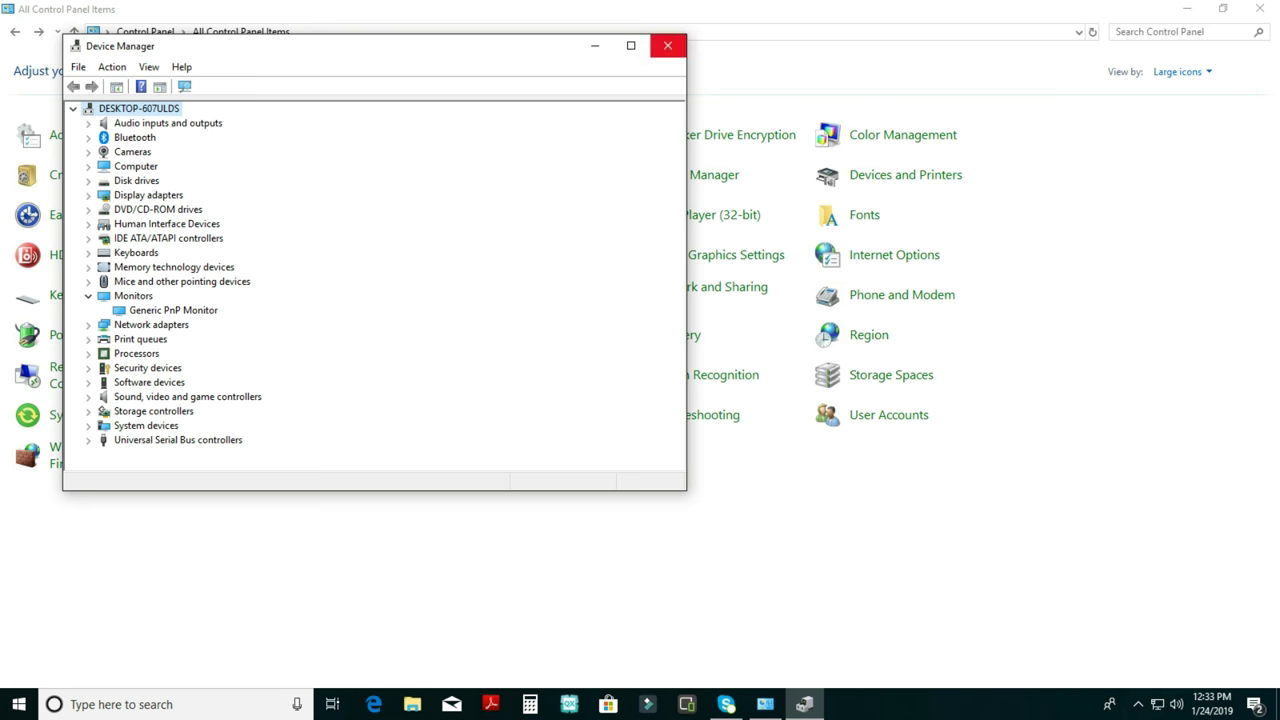
click(668, 45)
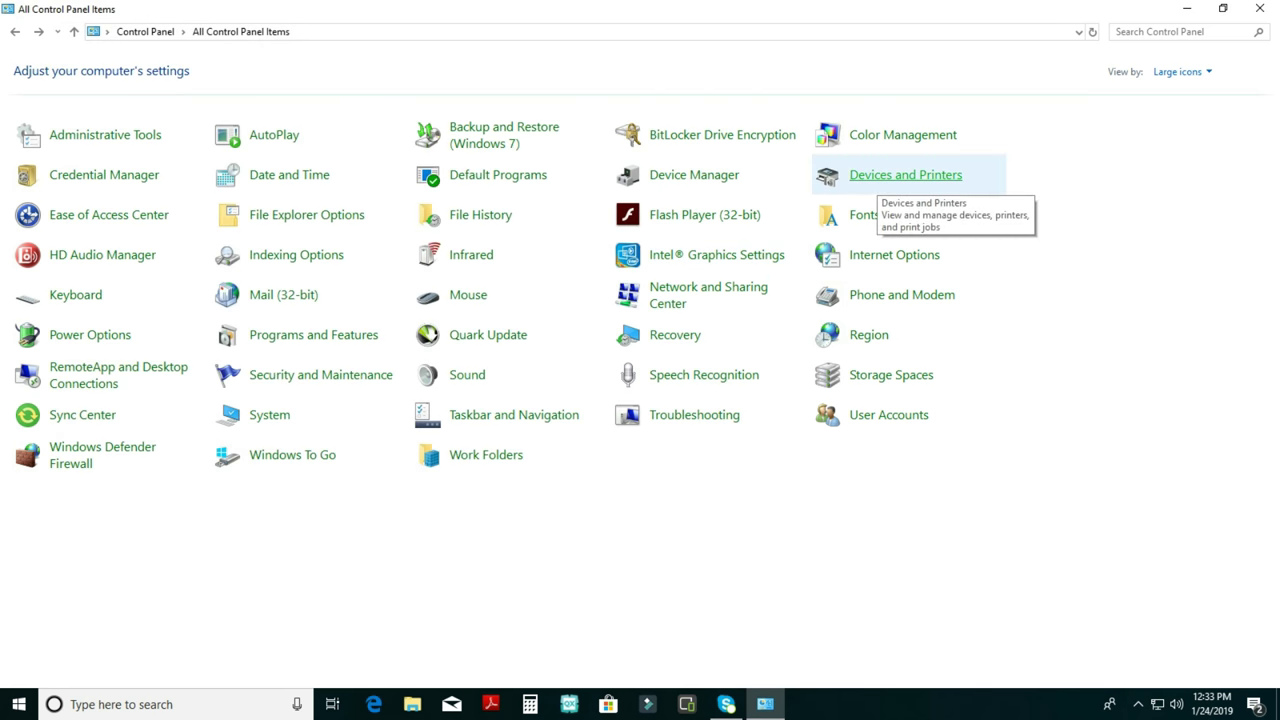
- View Devices and Printers and its wizard for adding a printer, cancel the wizard and return to all Control Panel items
click(905, 175)
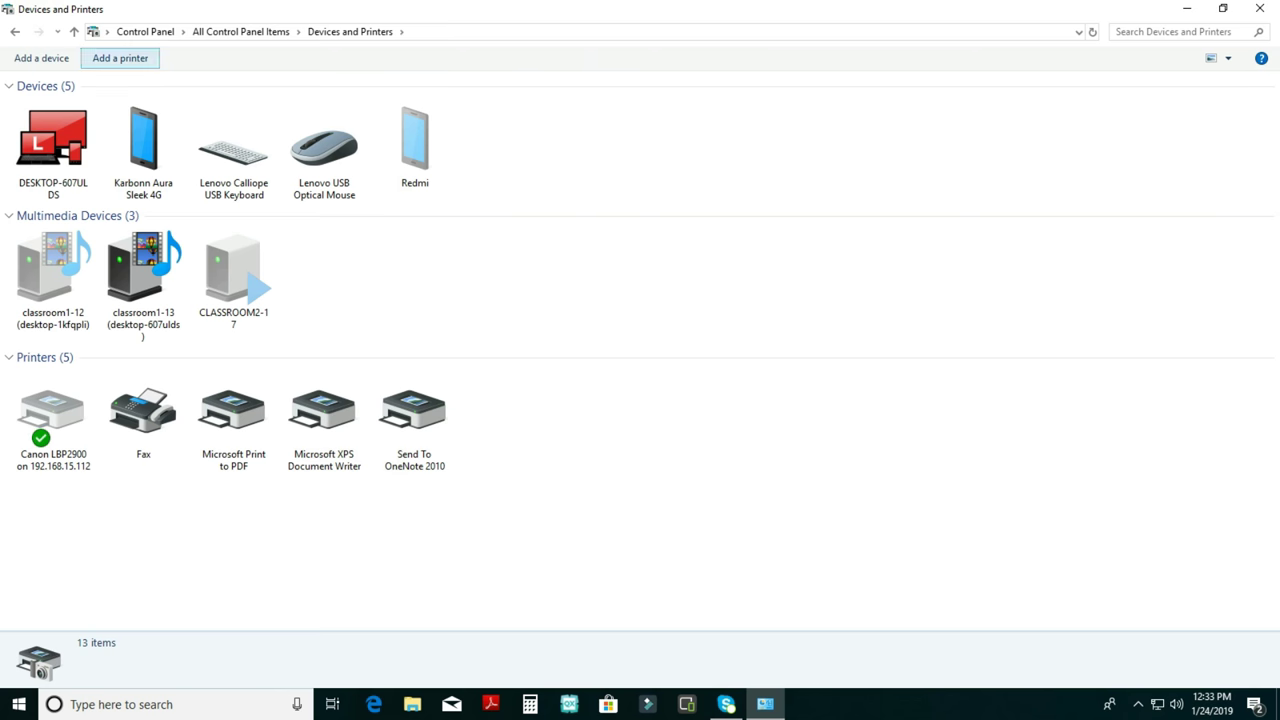
click(120, 58)
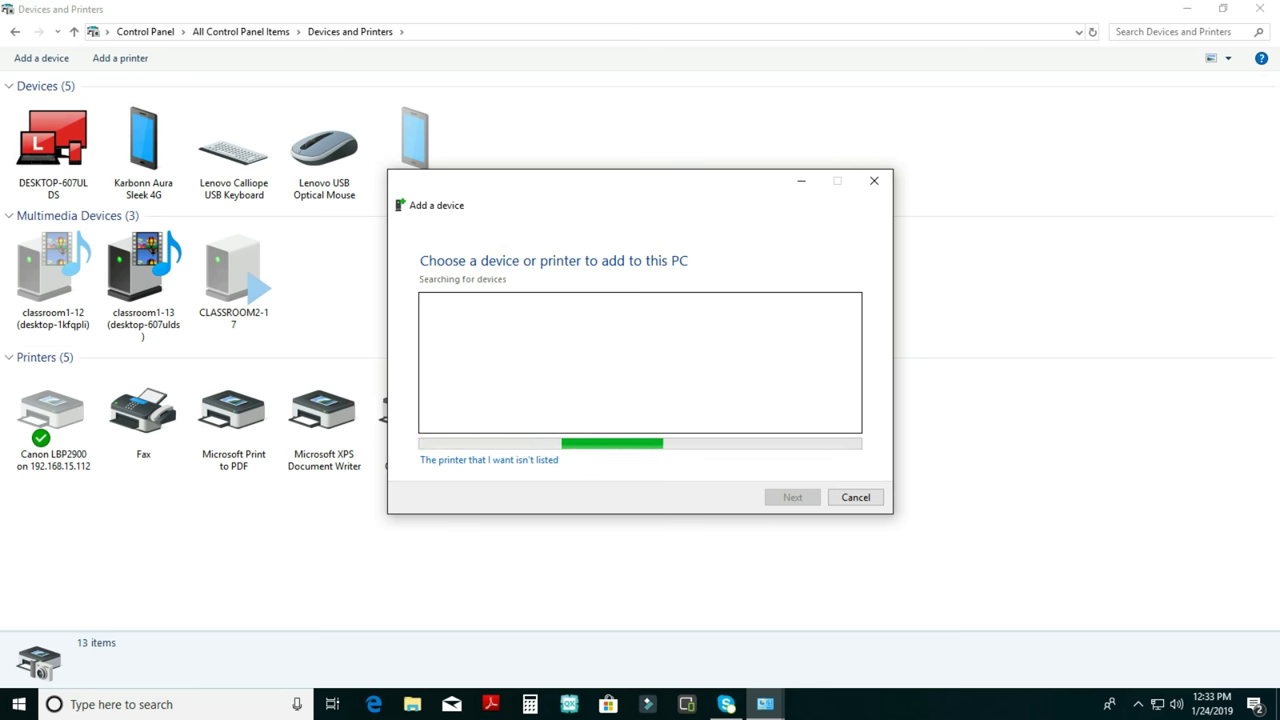
click(855, 497)
click(15, 31)
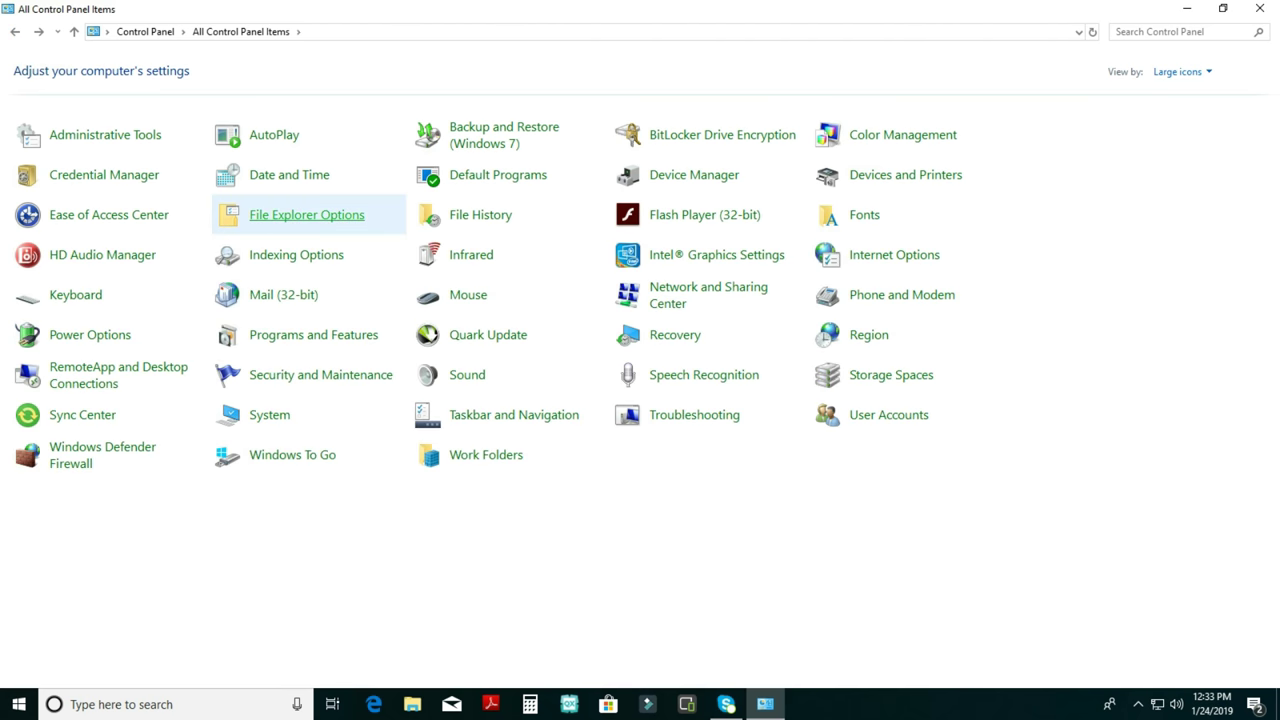
- Look at the general and view settings in File Explorer Options, and cancel without changing anything
click(288, 214)
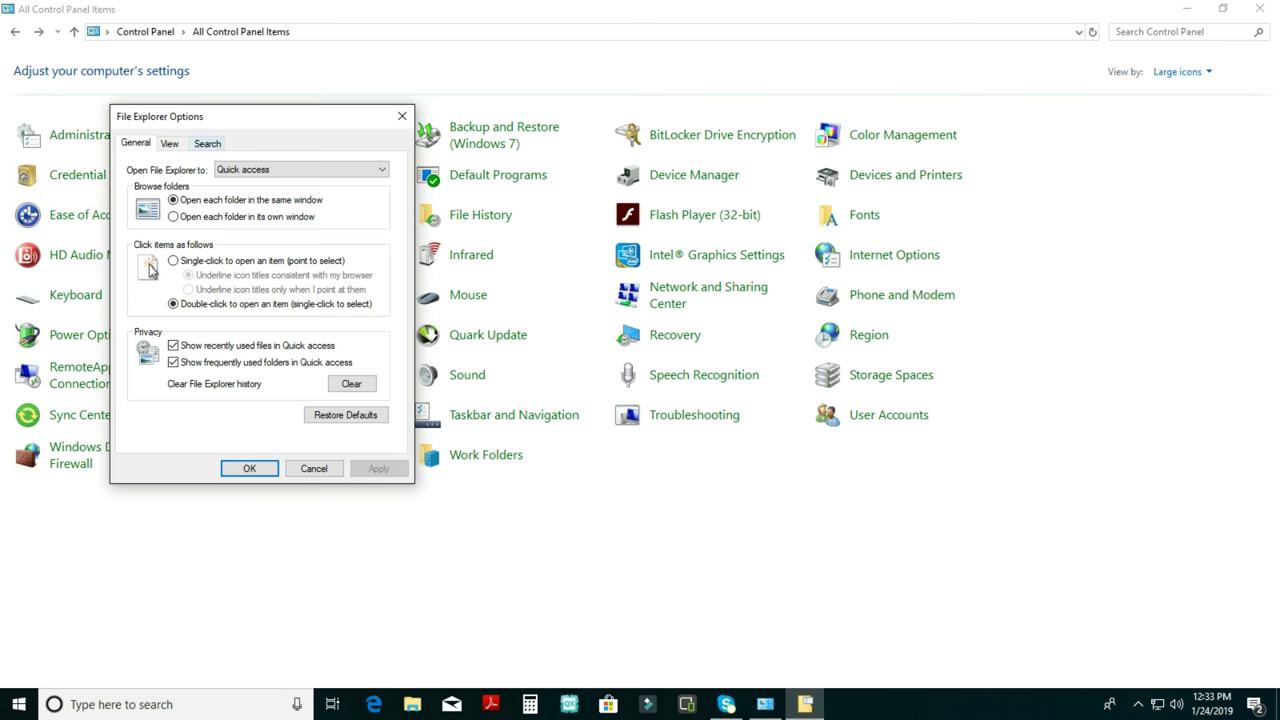
click(169, 143)
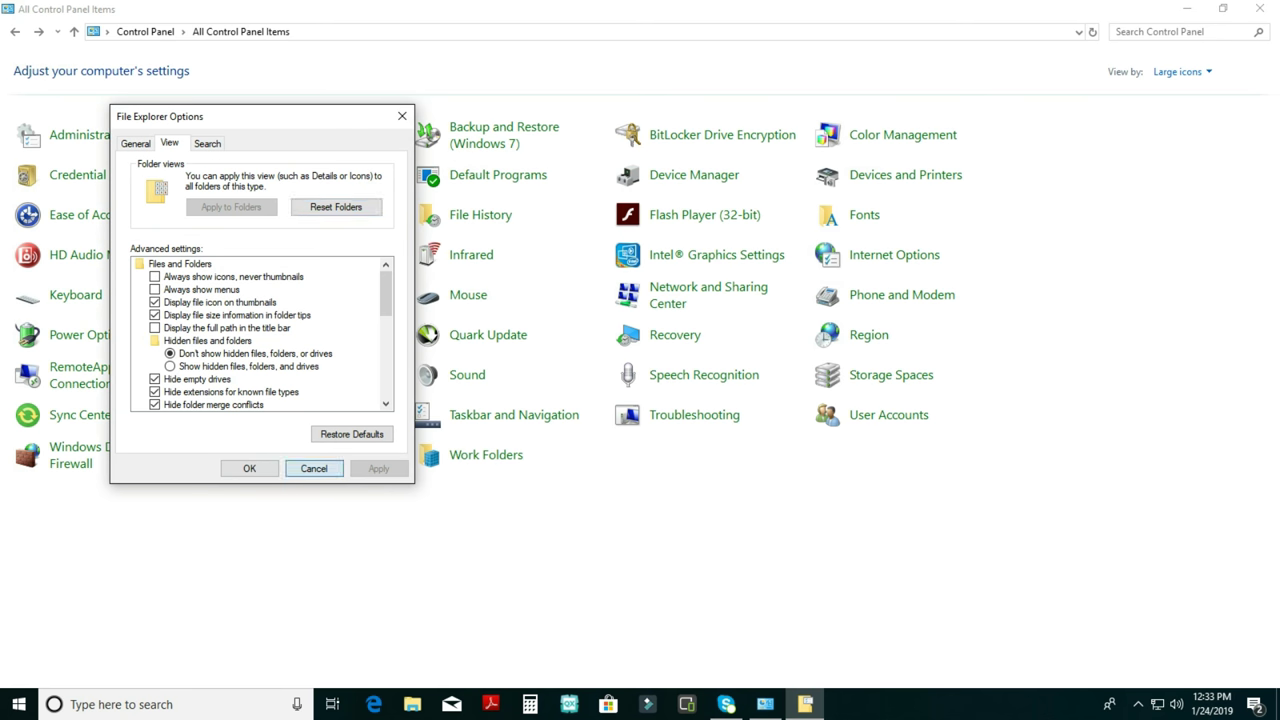
click(314, 468)
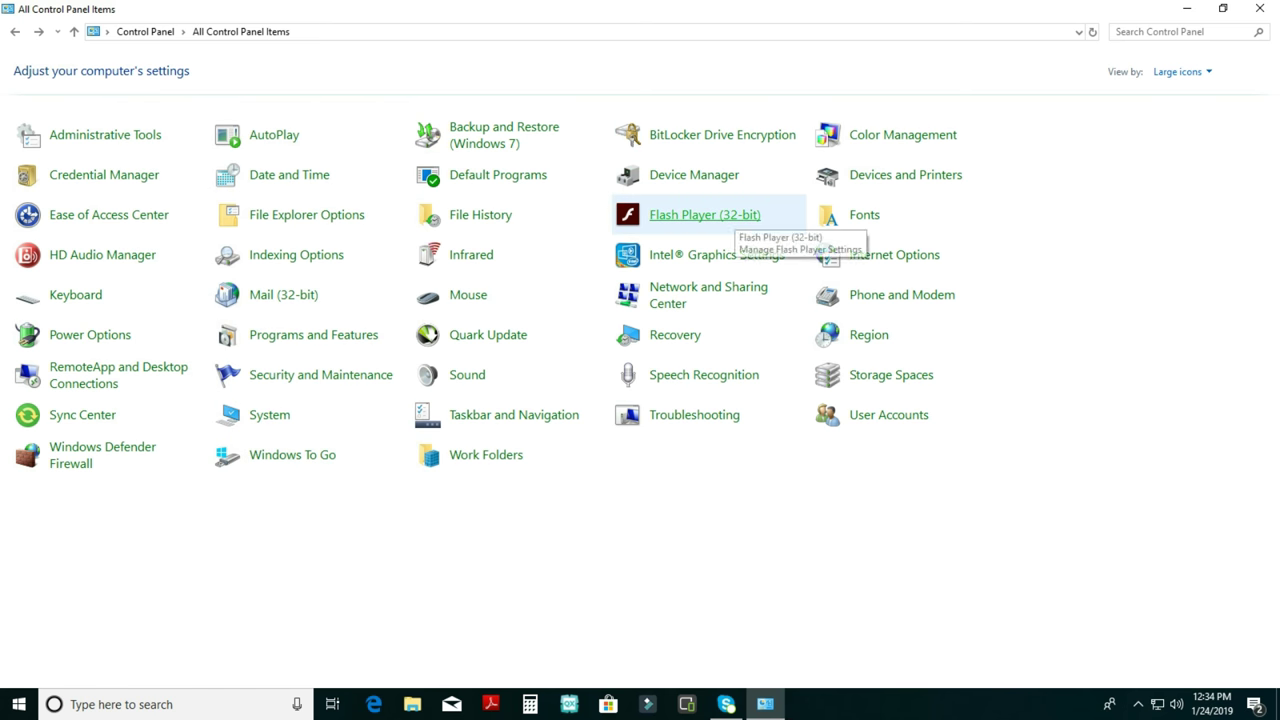
- View the fonts installed on the computer and return to all Control Panel items
click(864, 214)
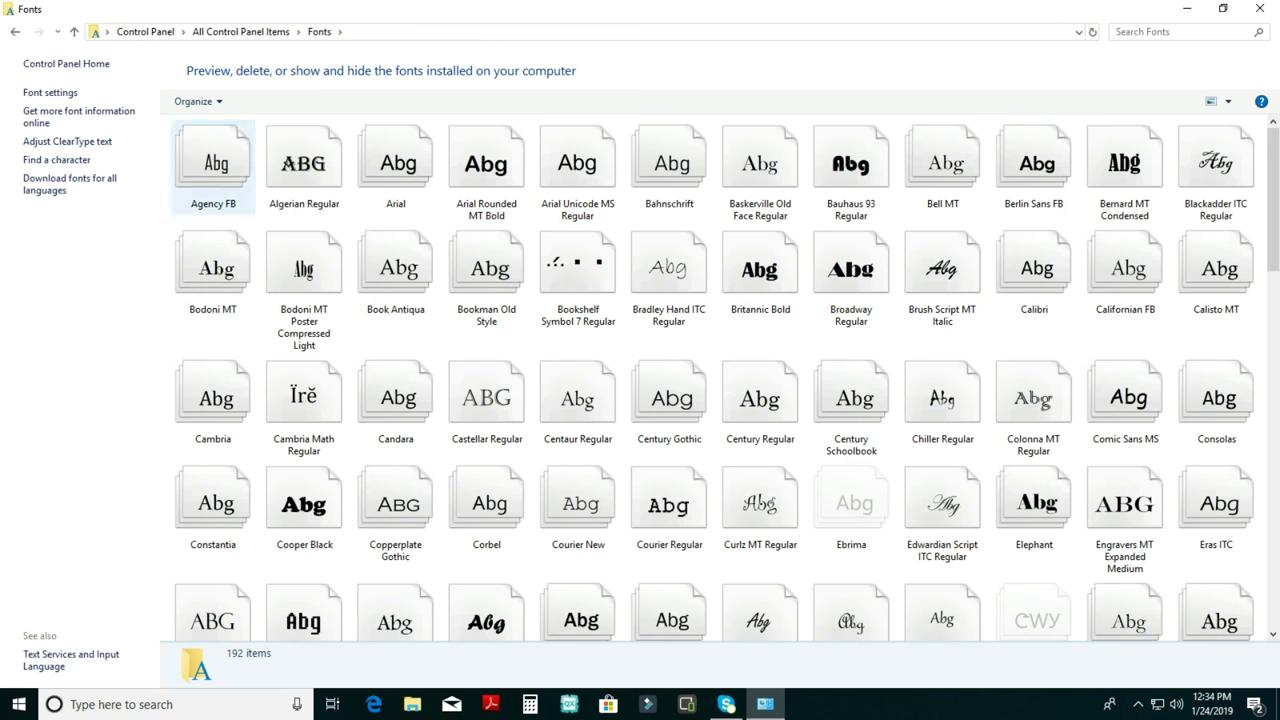
right_click(254, 224)
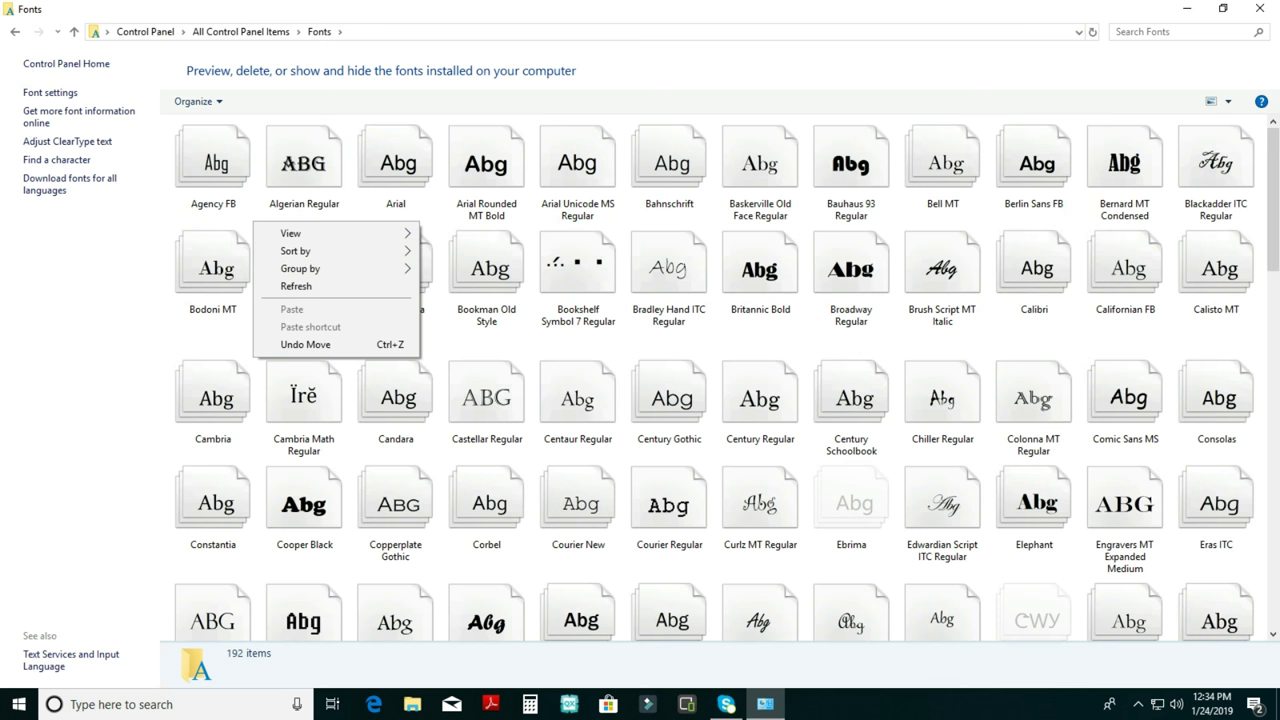
key(Escape)
key(alt+Left)
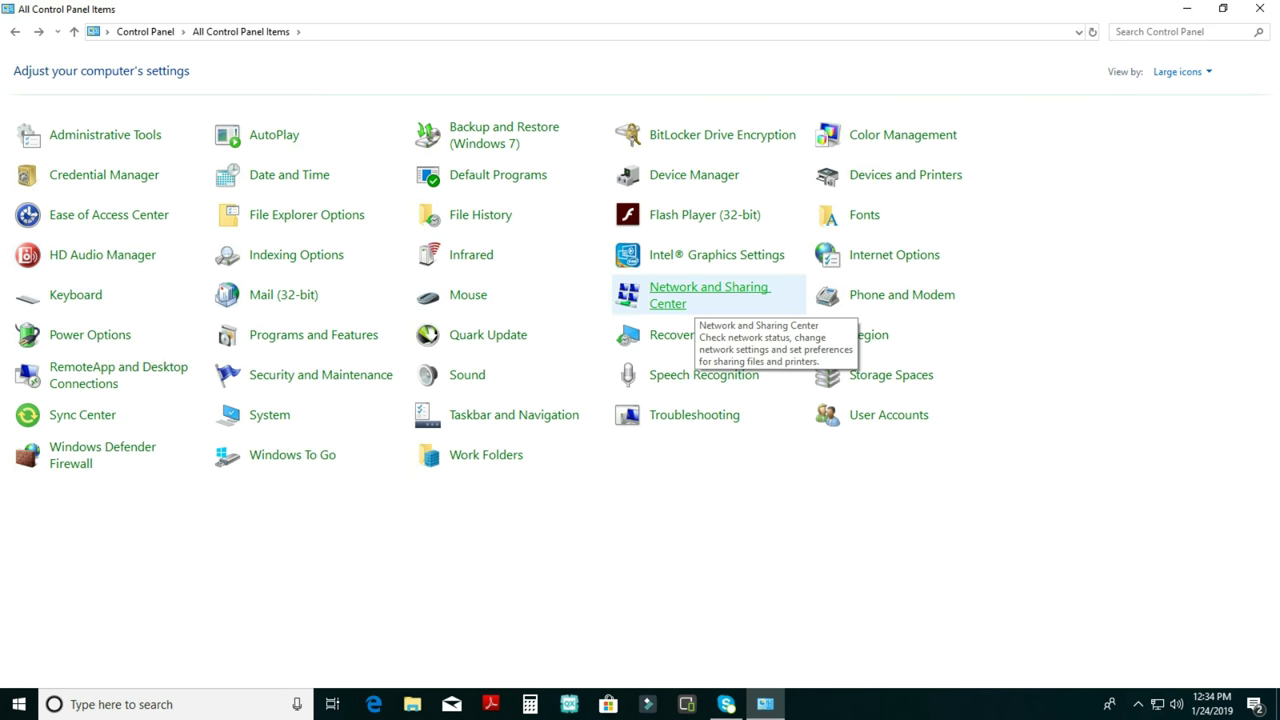
- View the Network and Sharing Center, open its adapter settings, and look at the Local Area Connection* 15 options
click(695, 300)
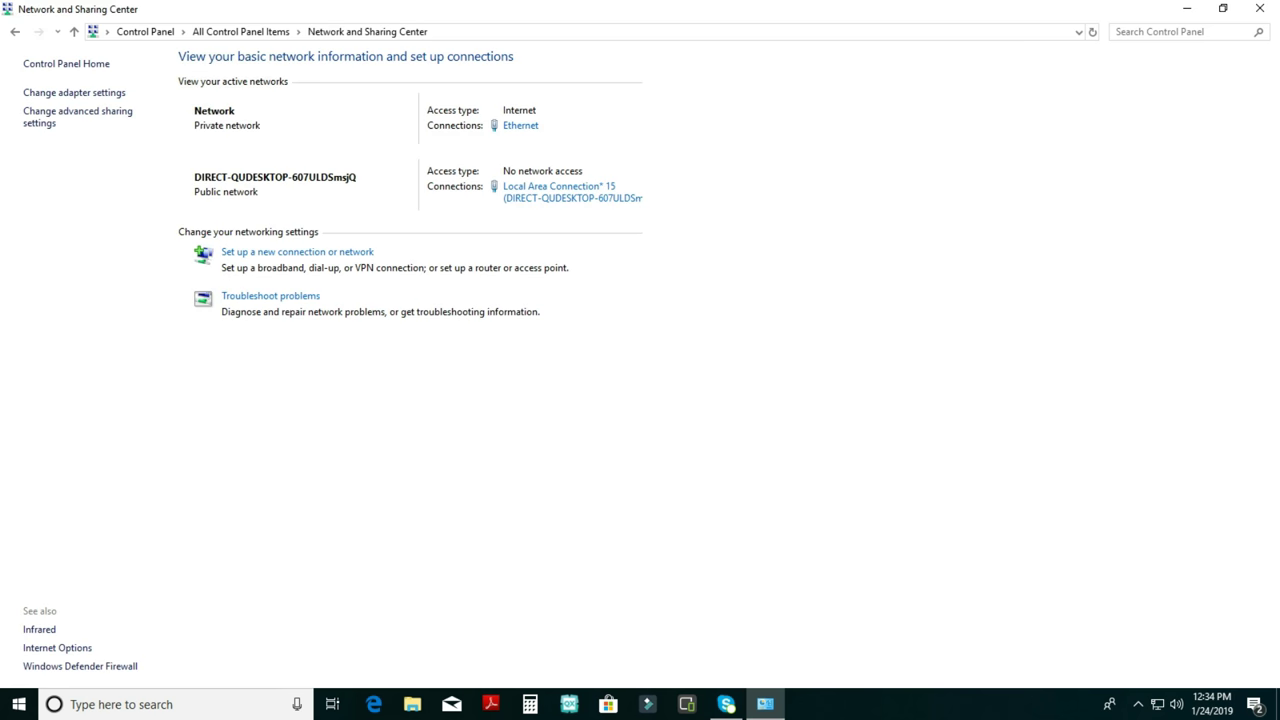
click(74, 92)
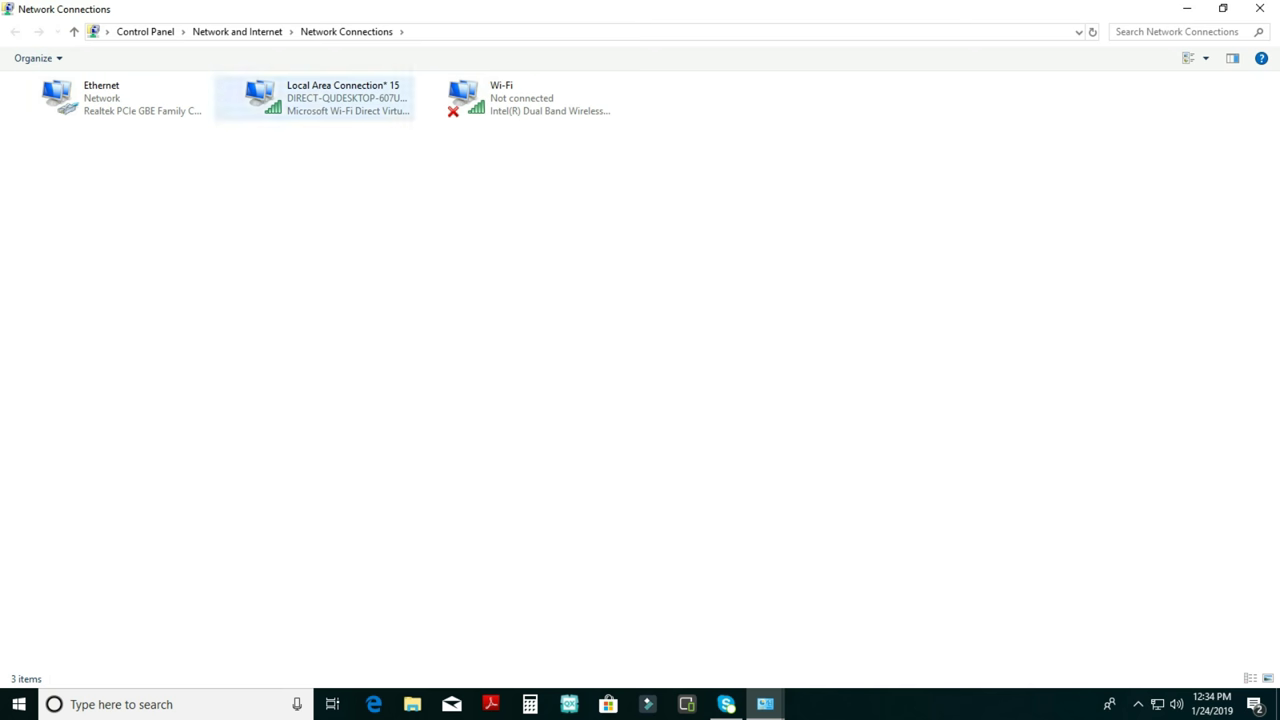
click(314, 98)
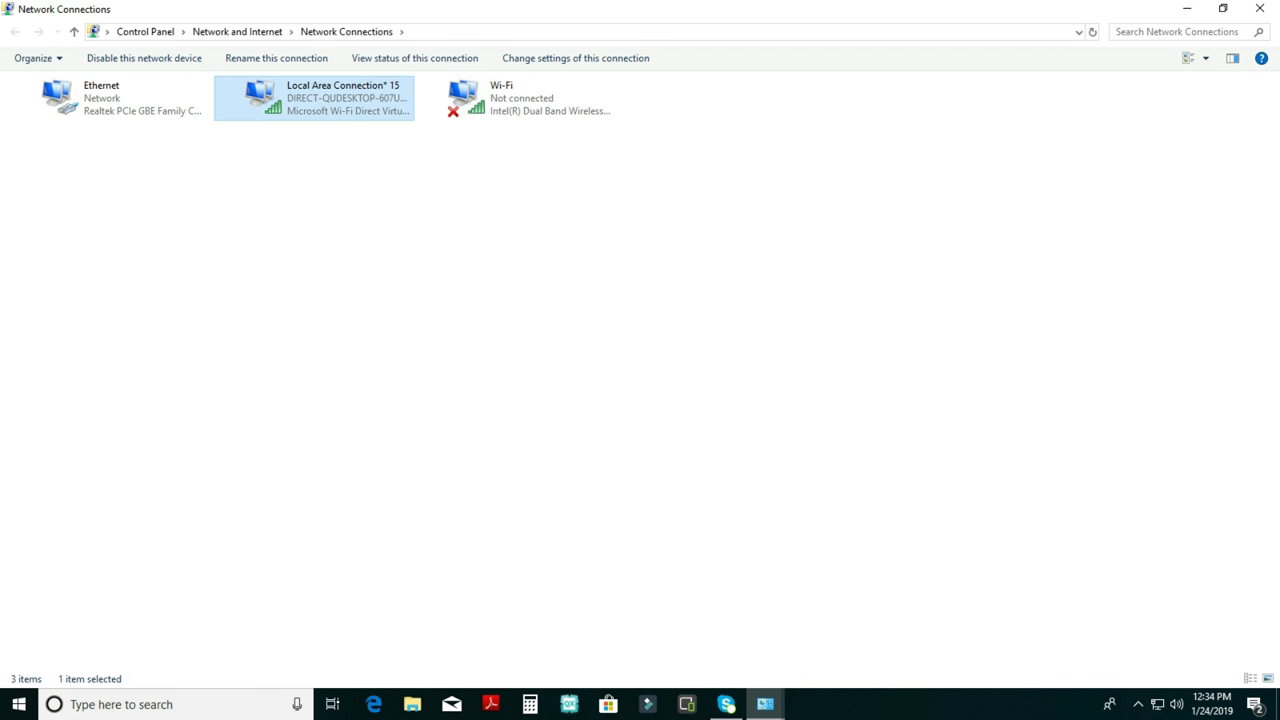
right_click(372, 98)
click(420, 210)
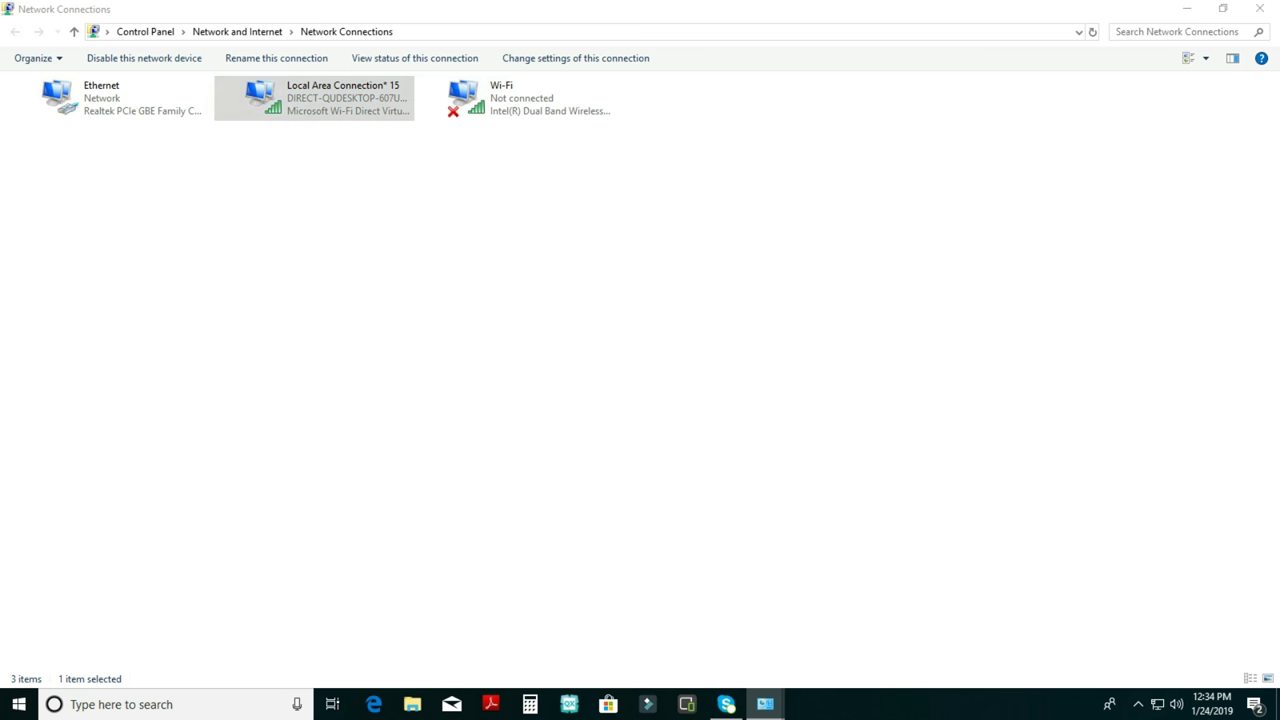
click(273, 418)
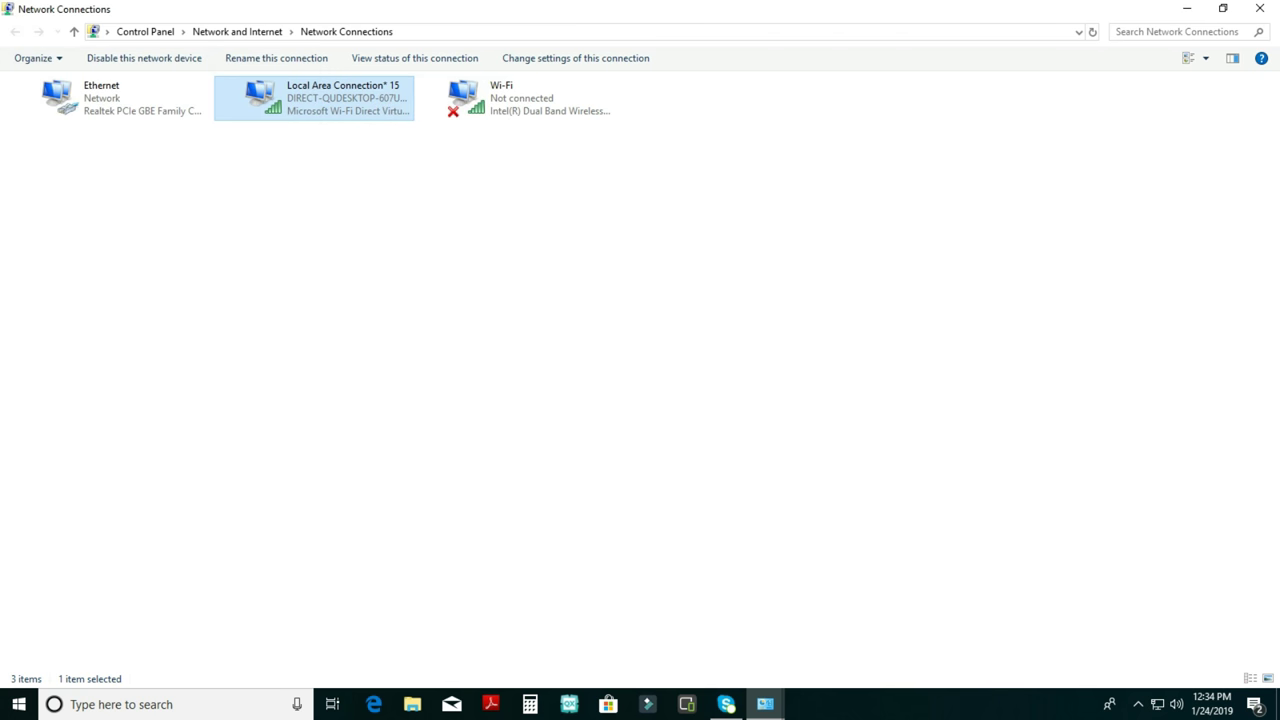
- Close the Network Connections and Network and Sharing Center windows, and reopen Control Panel from the desktop
click(1259, 8)
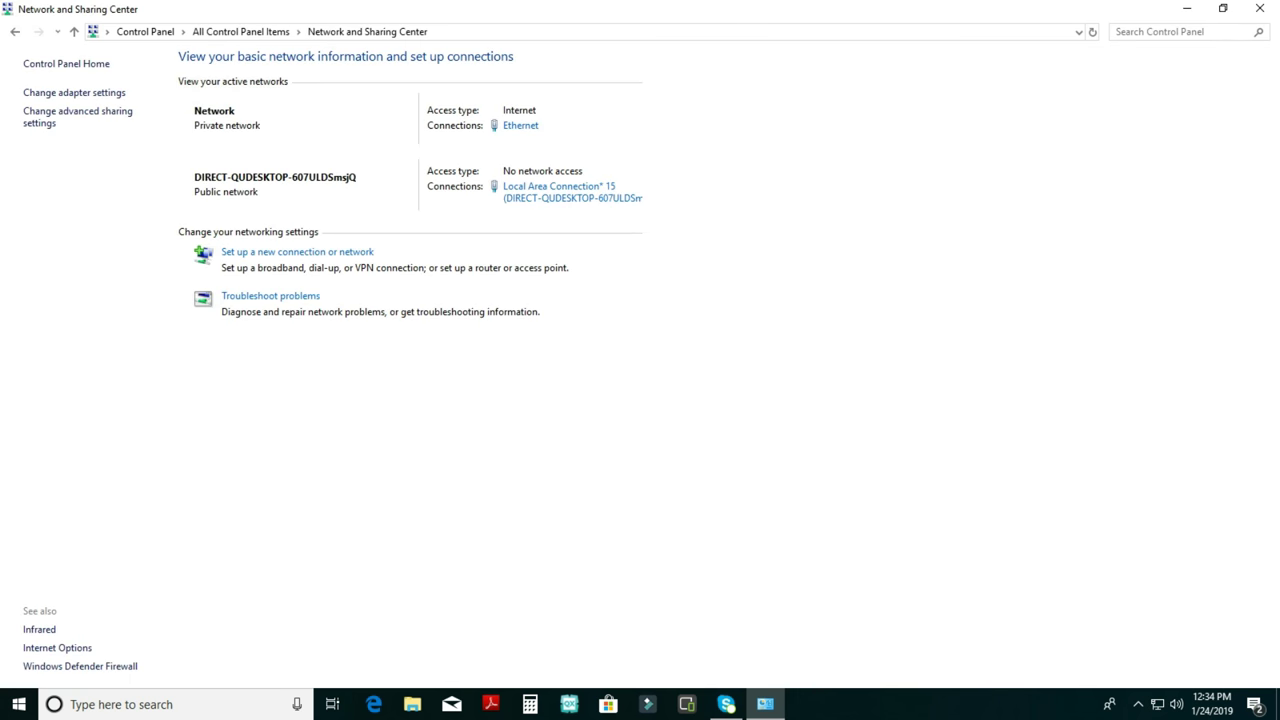
click(1259, 9)
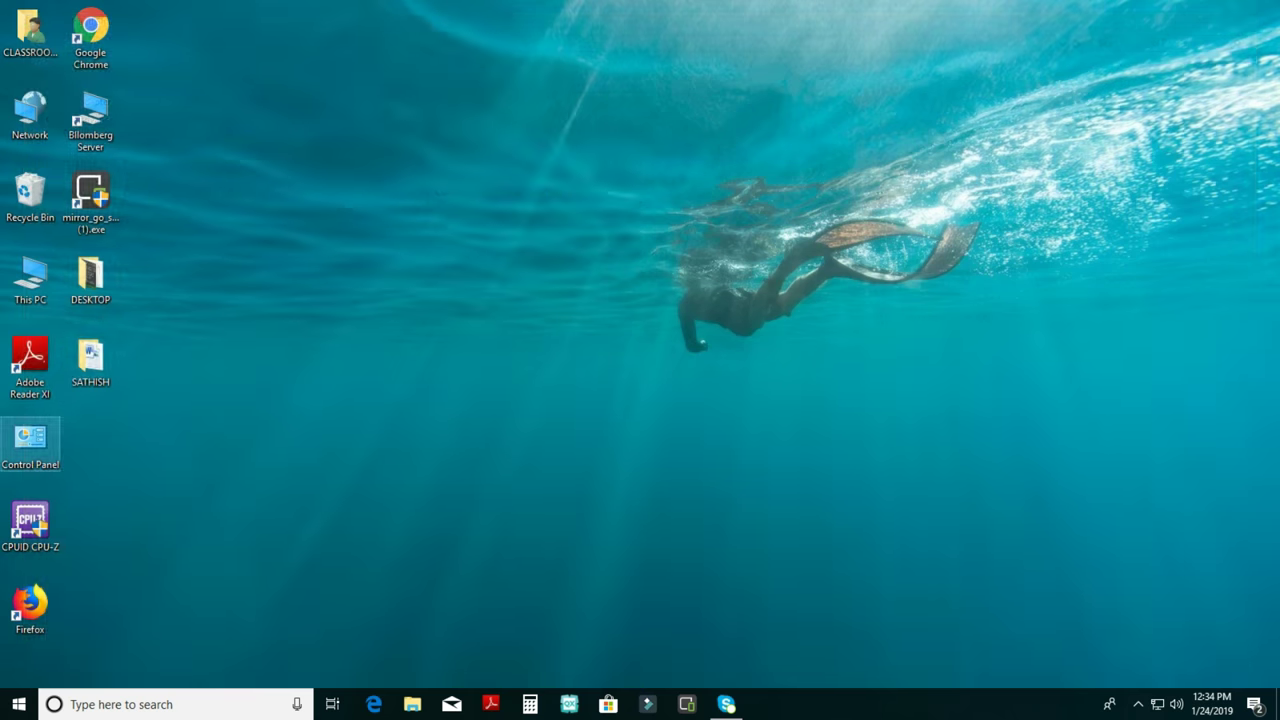
double_click(30, 440)
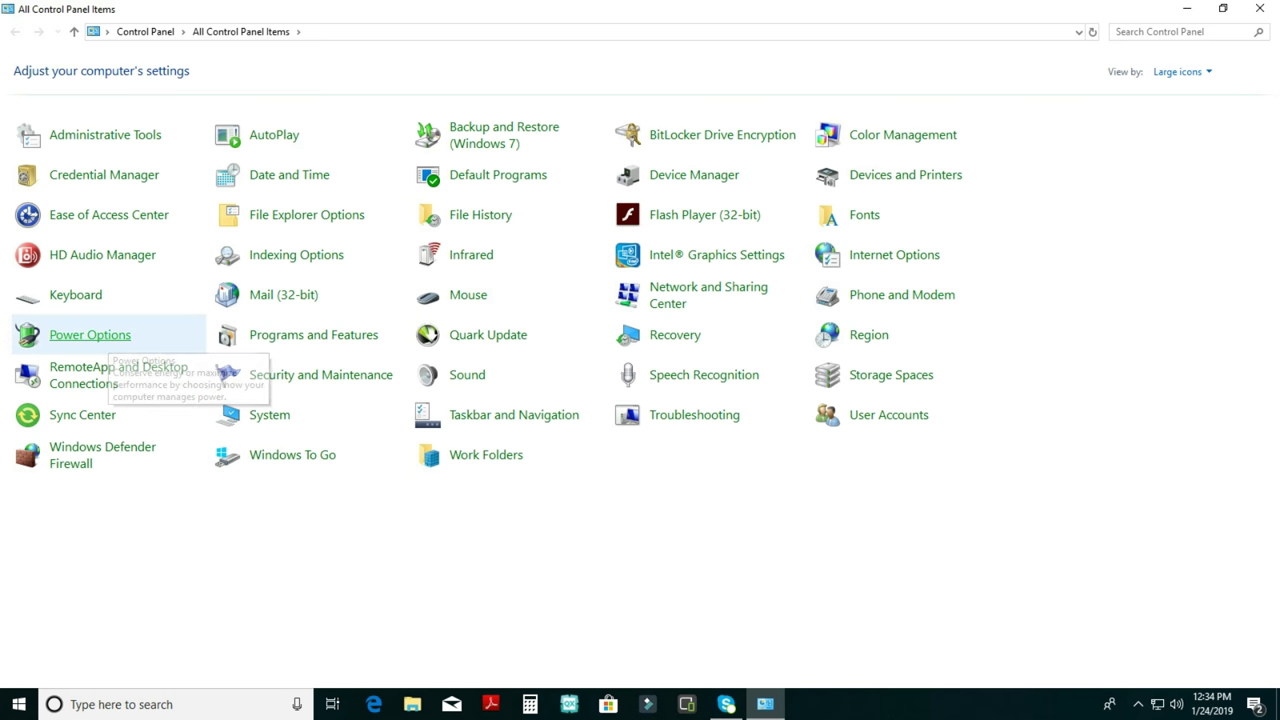
- View the power plans and the Balanced plan's choices for turning off the display, and return to all Control Panel items without changes
click(90, 335)
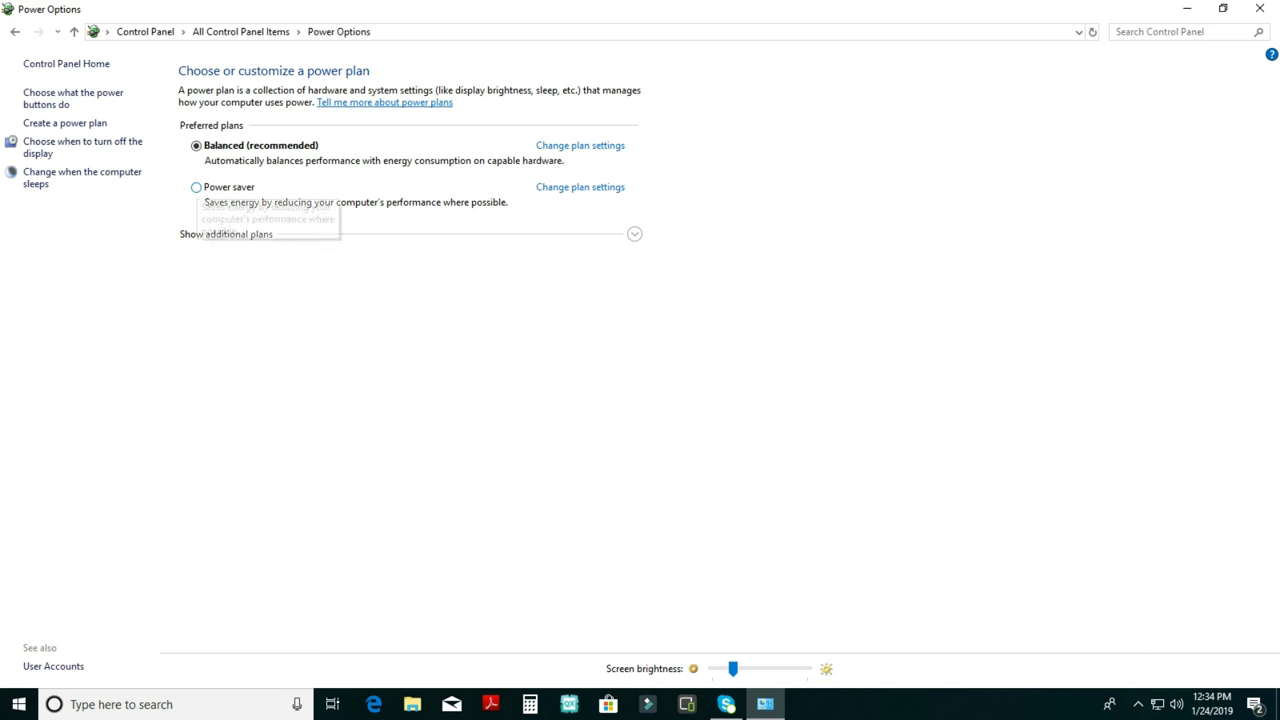
key(alt+Left)
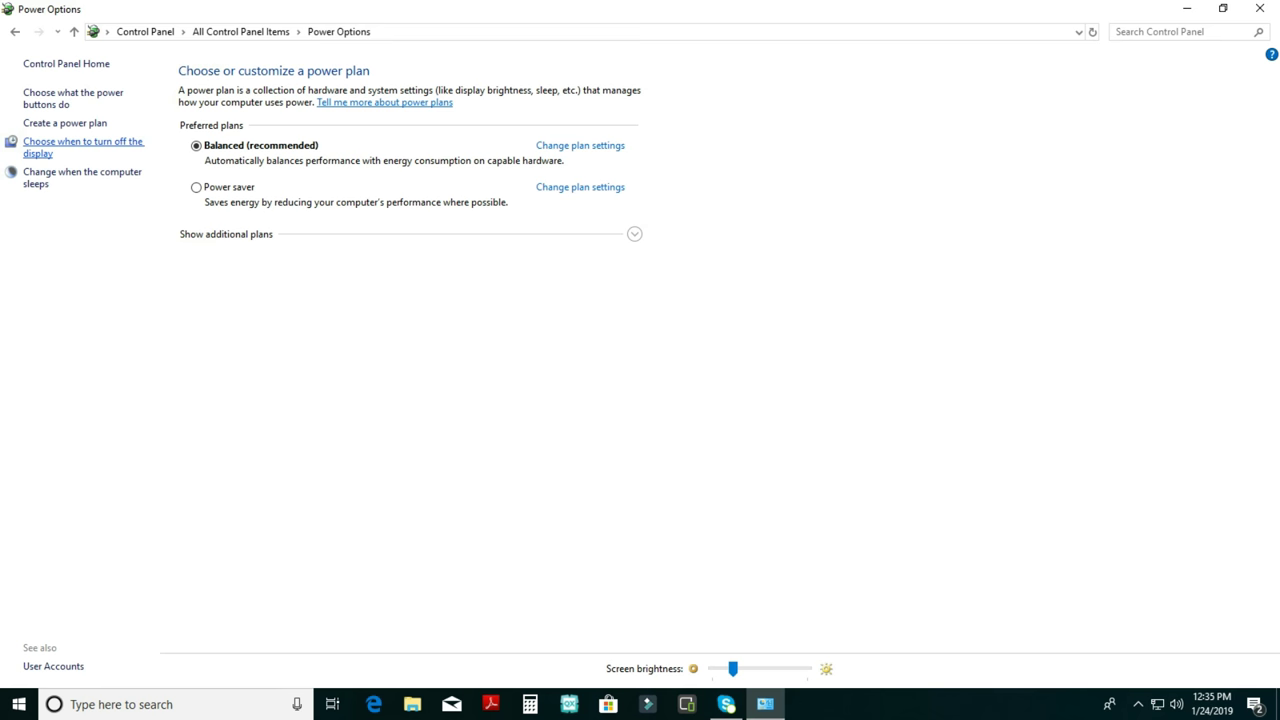
click(83, 147)
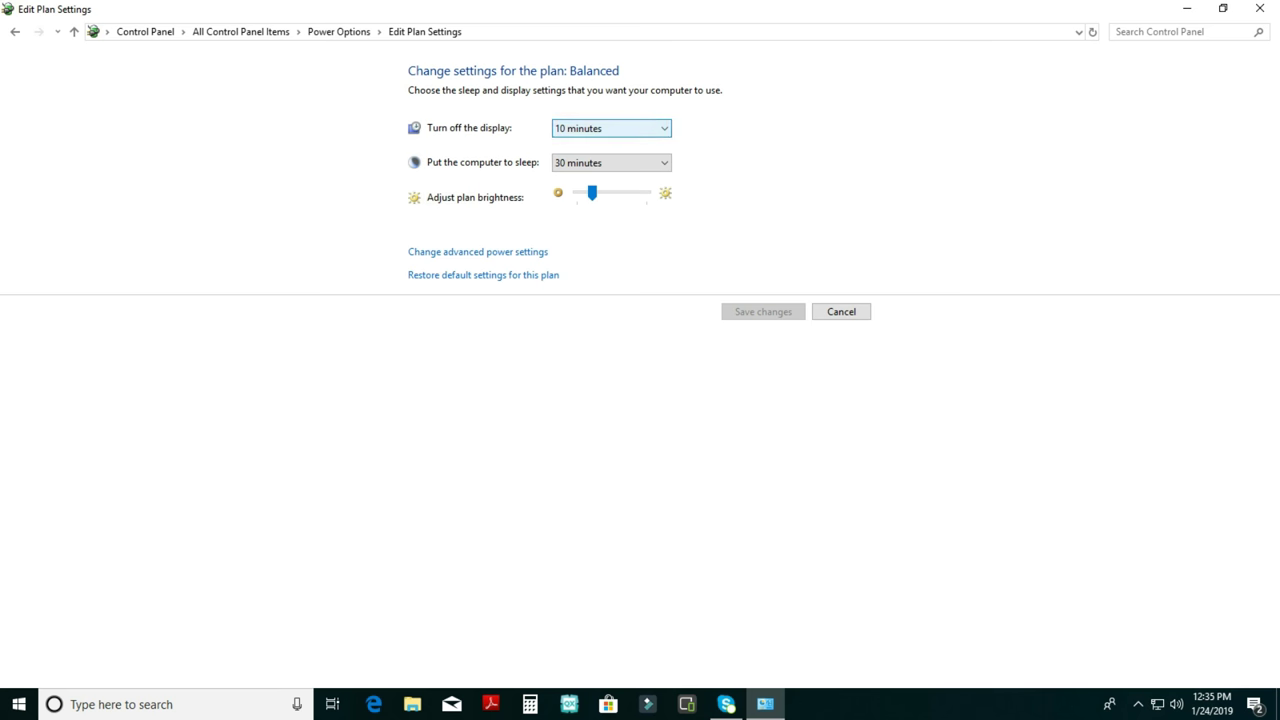
click(611, 128)
click(611, 128)
click(611, 128)
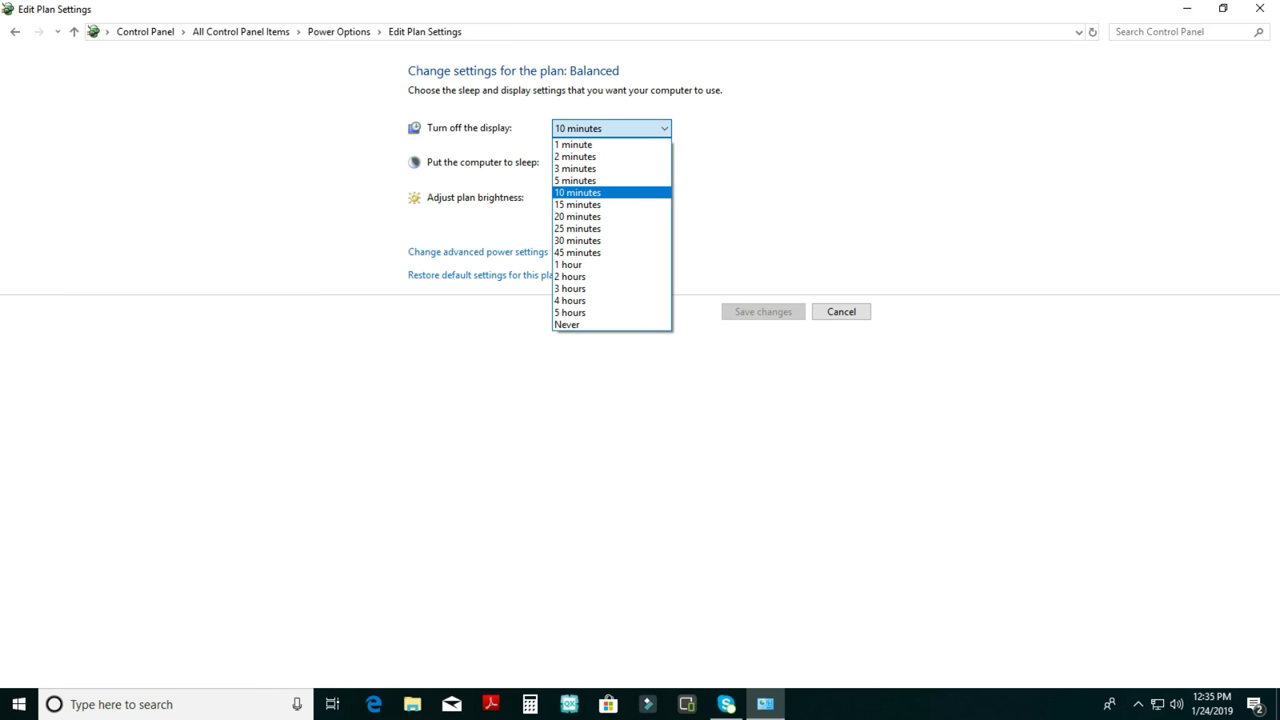
click(611, 128)
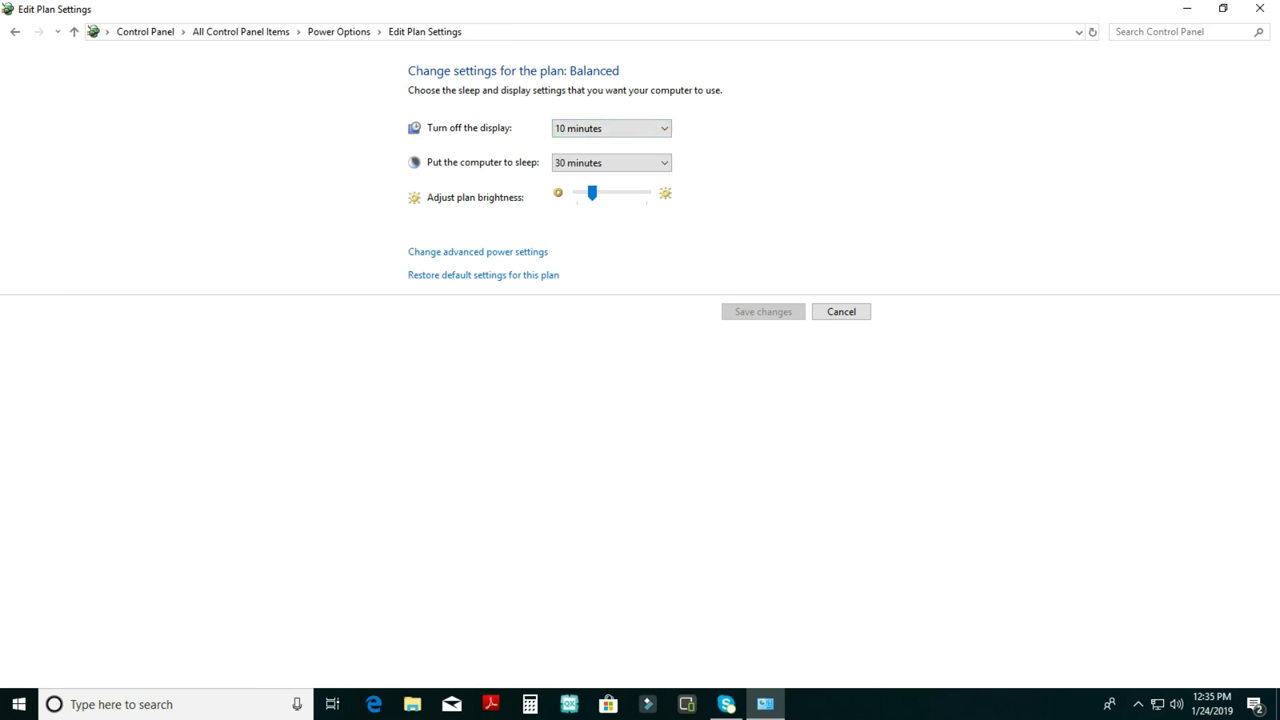
key(alt+Left)
key(alt+Left)
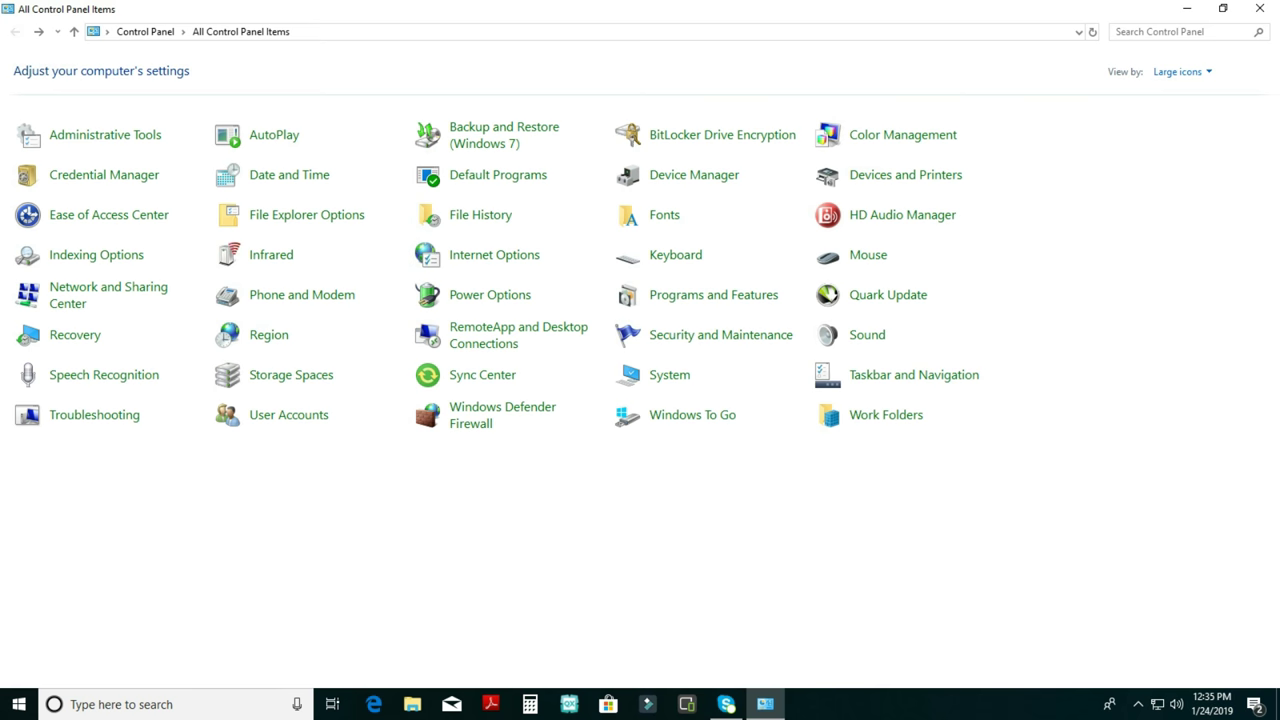
- Look through the installed programs in Programs and Features, select Aimersoft Helper Compact 2.5.2, and return to all Control Panel items
click(313, 334)
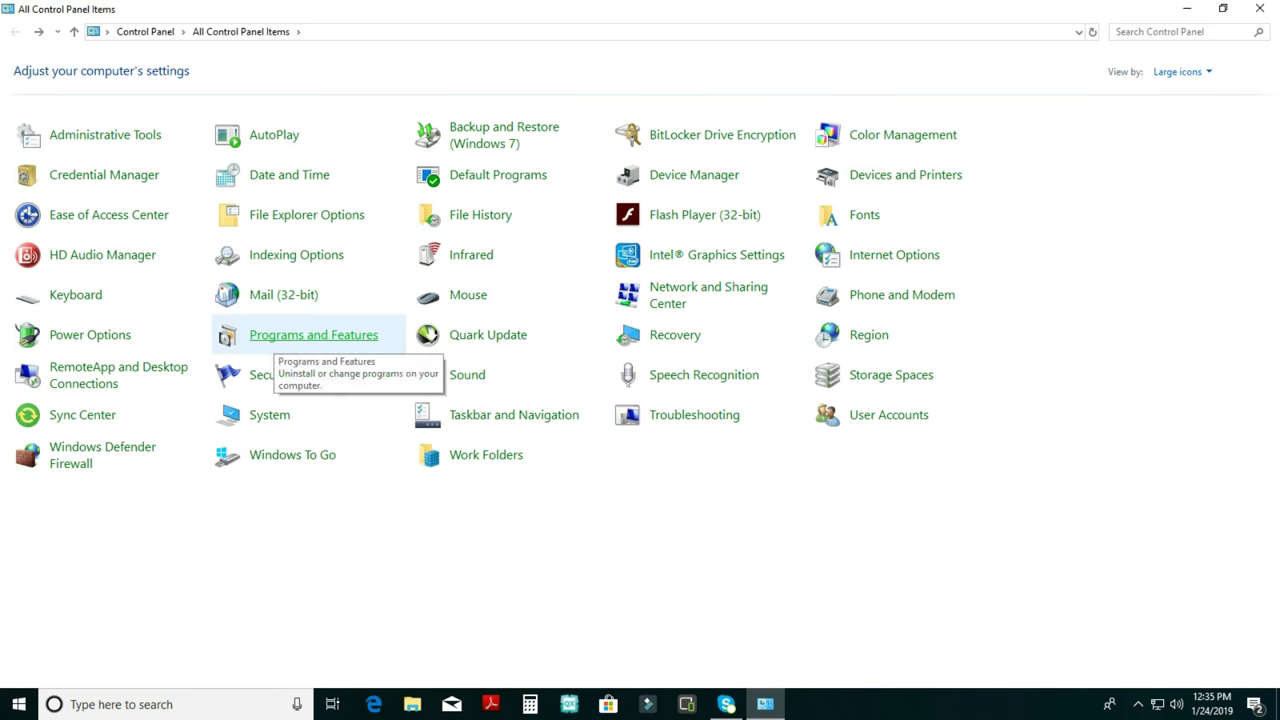
click(313, 334)
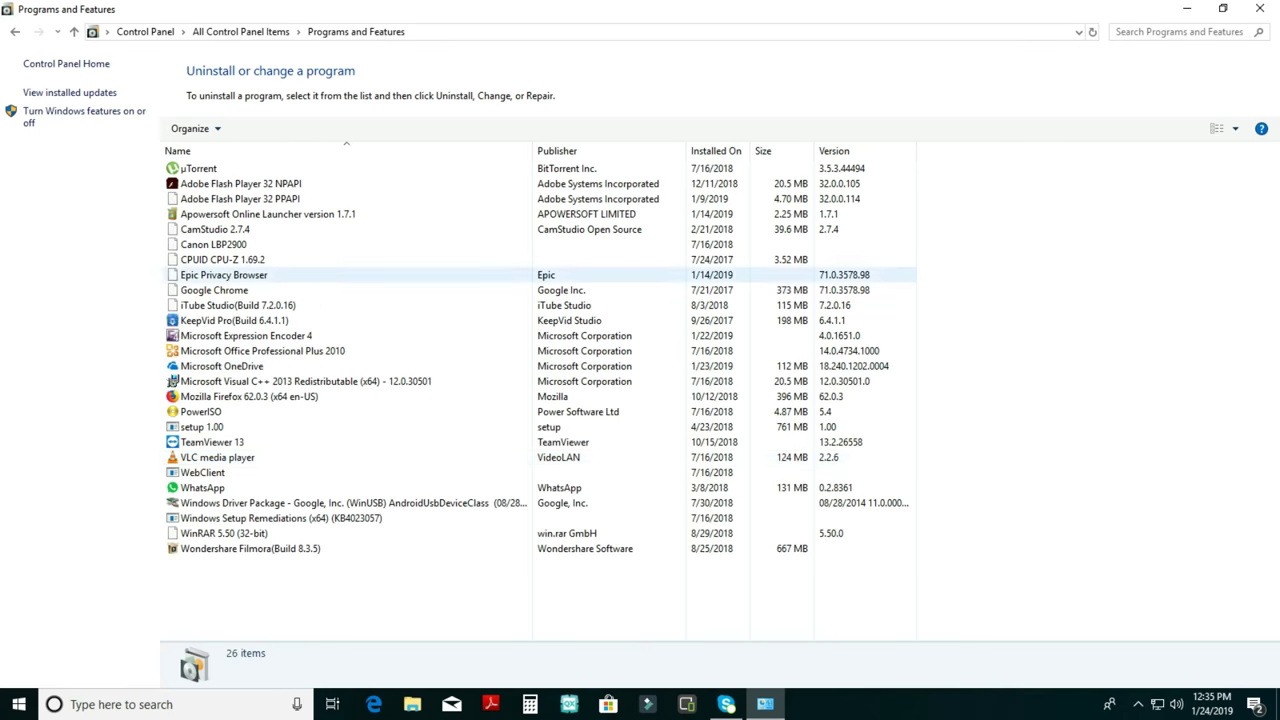
scroll(540, 390, down, 6)
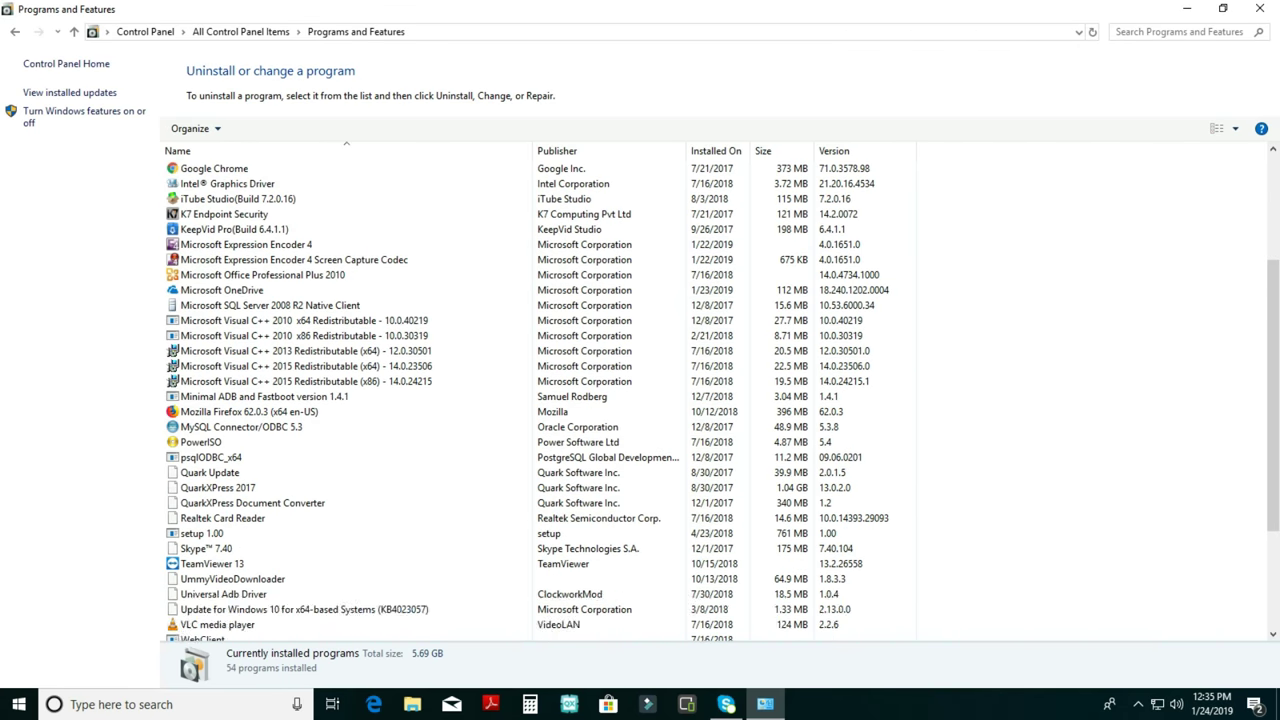
scroll(540, 244, up, 6)
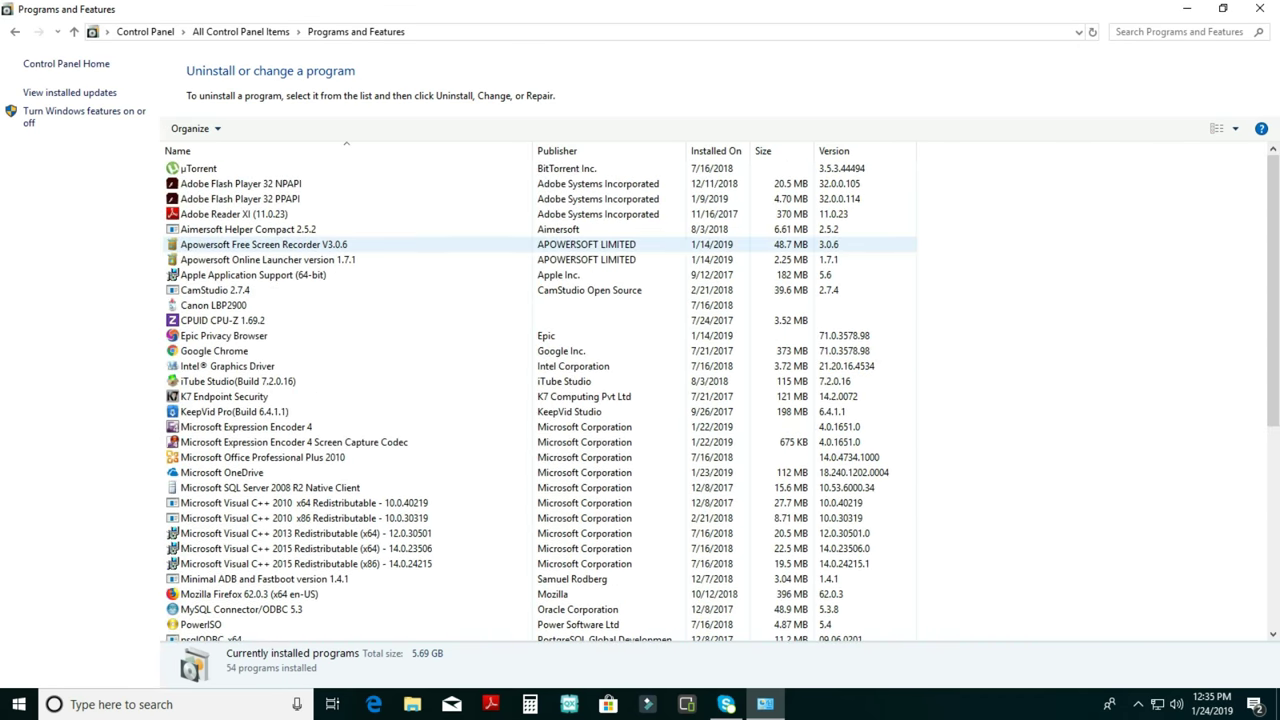
scroll(540, 244, down, 8)
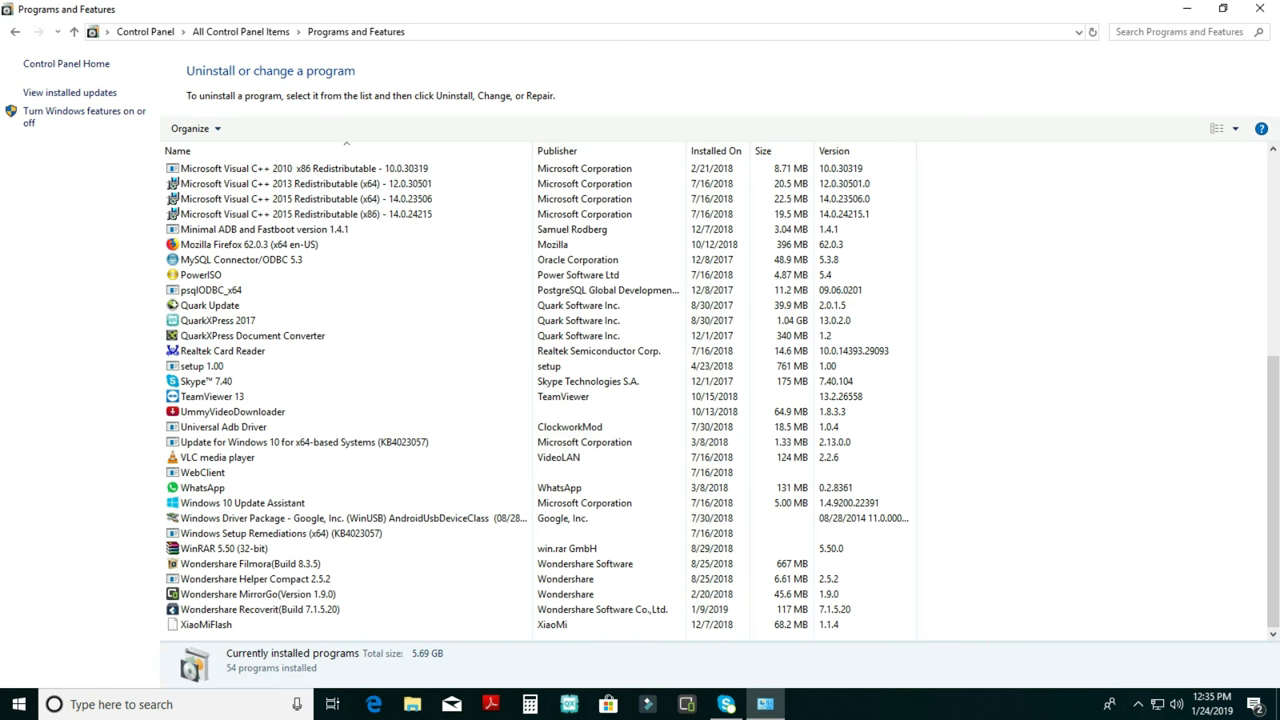
scroll(540, 244, up, 8)
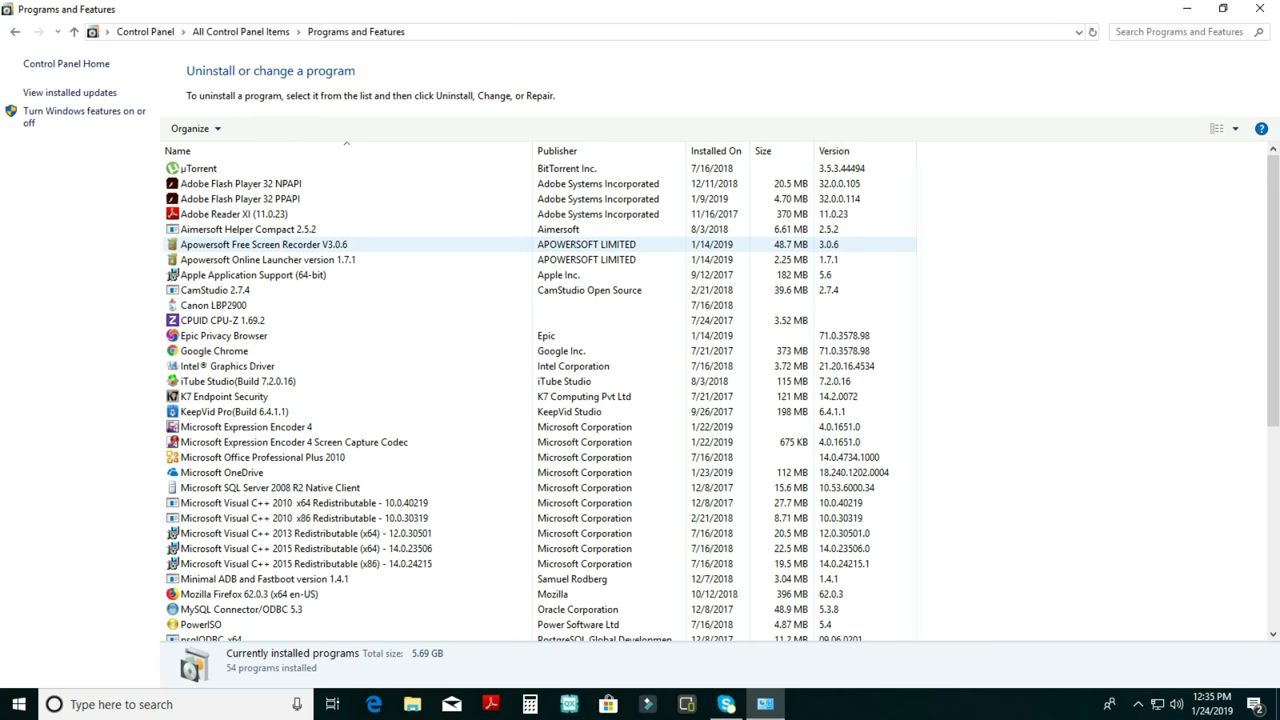
scroll(540, 244, down, 8)
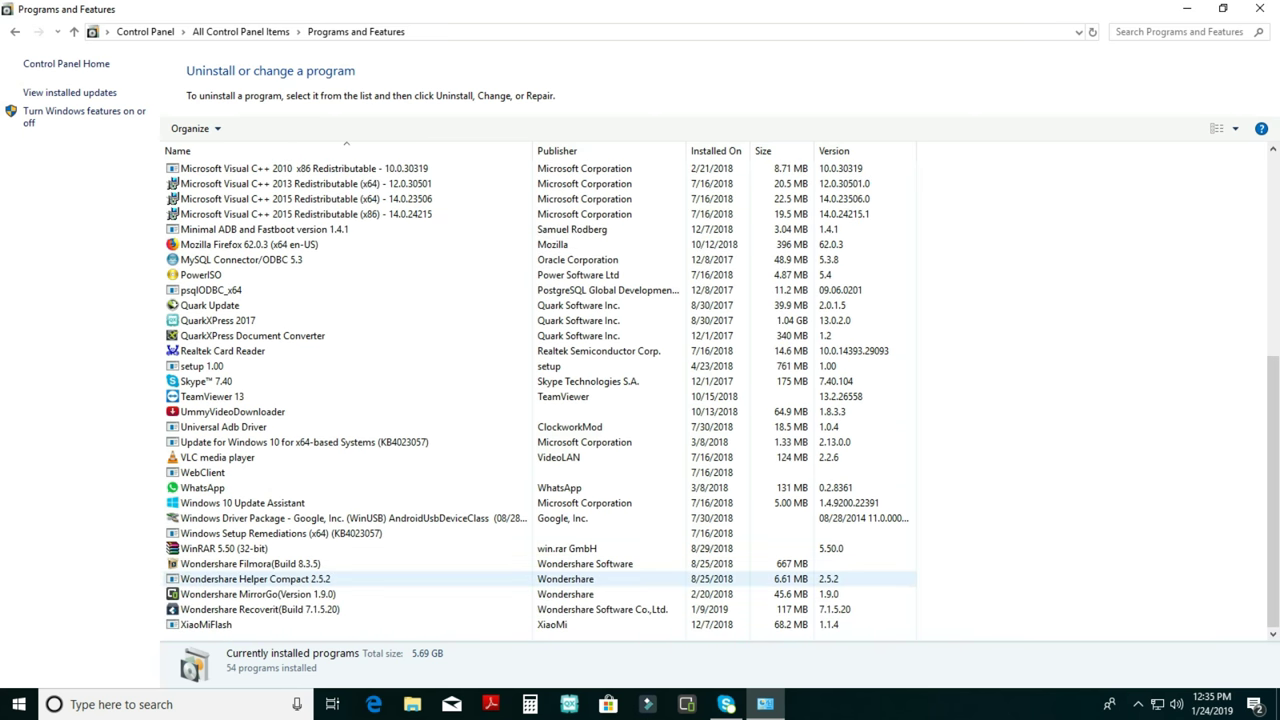
scroll(540, 578, up, 8)
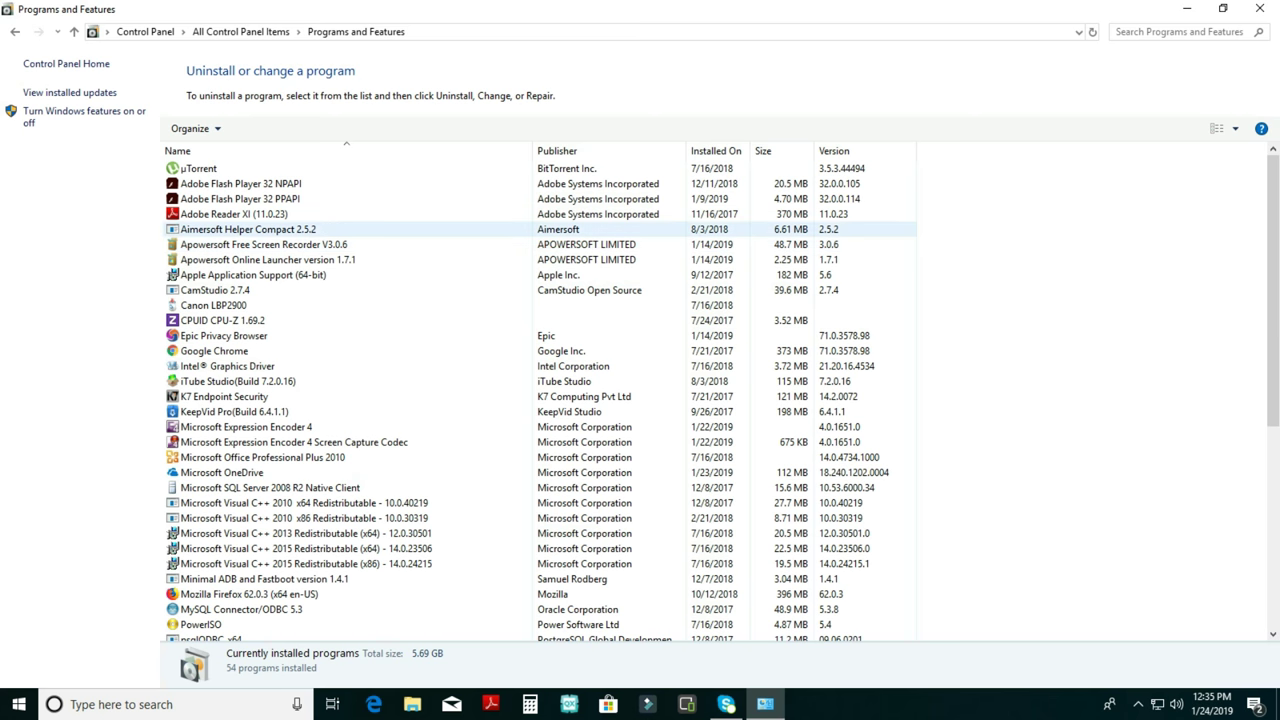
click(250, 229)
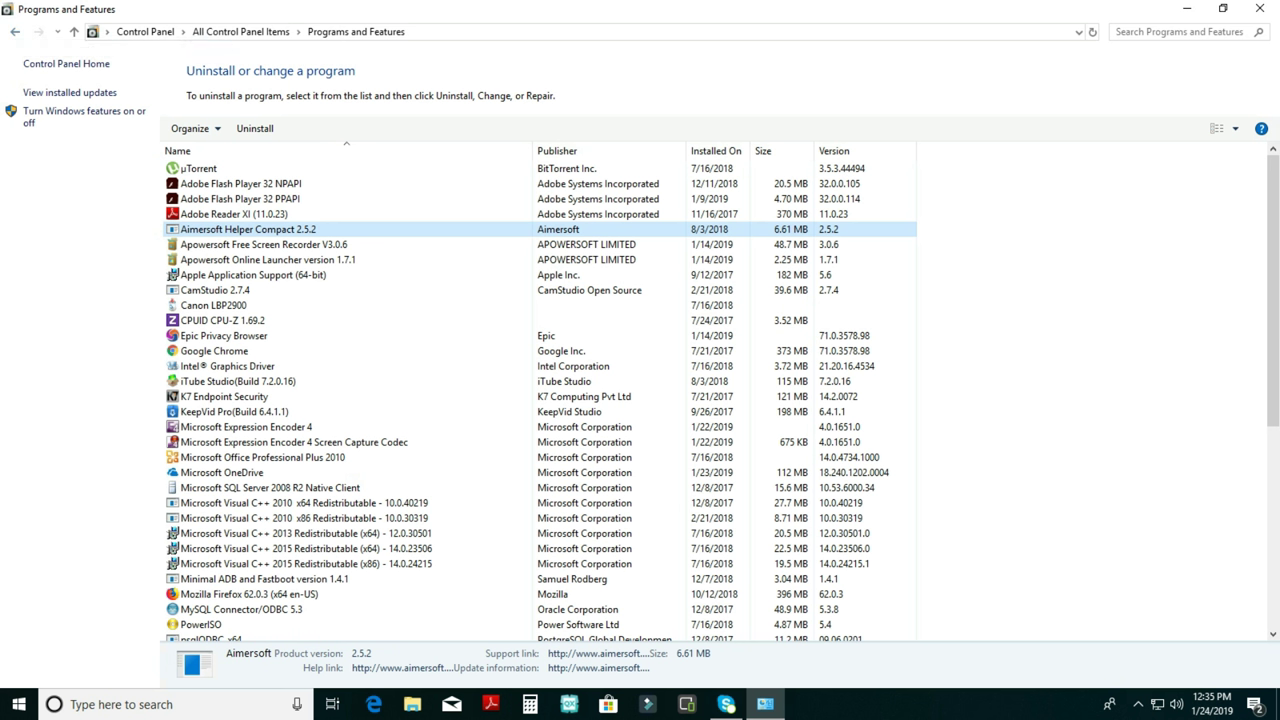
key(alt+Left)
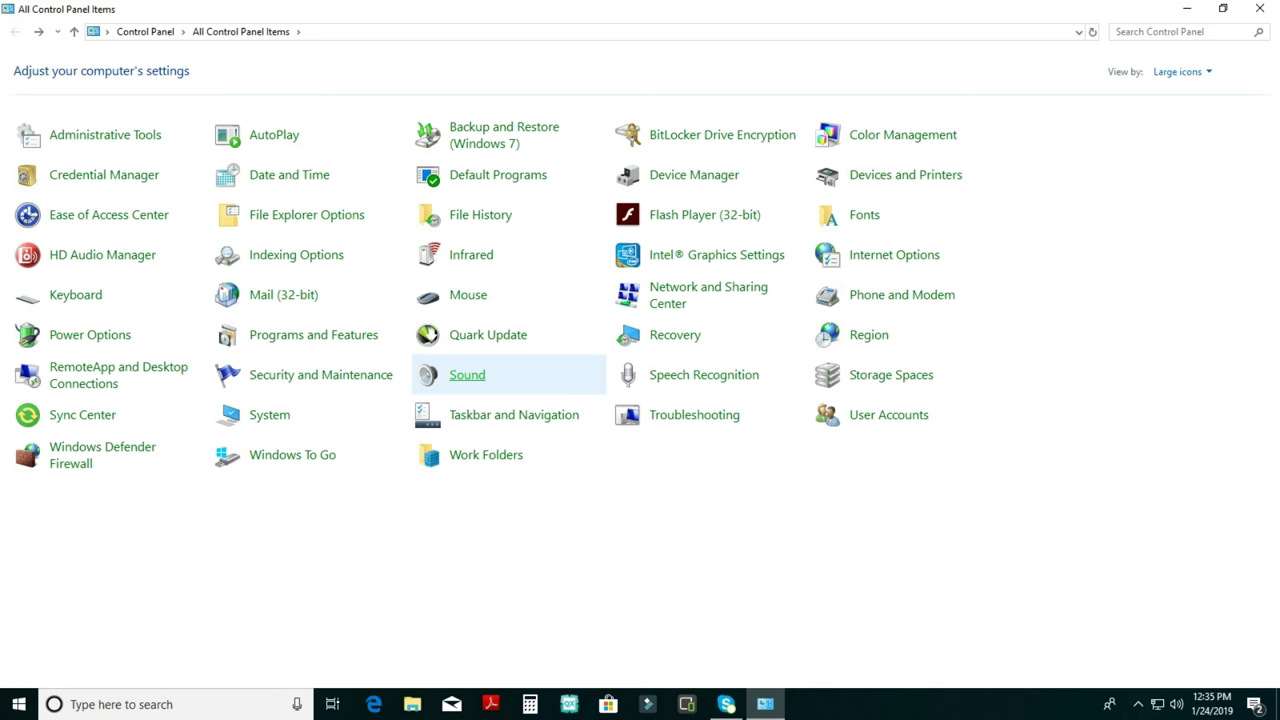
- View the playback and recording devices in the Sound settings and close the dialog
click(467, 374)
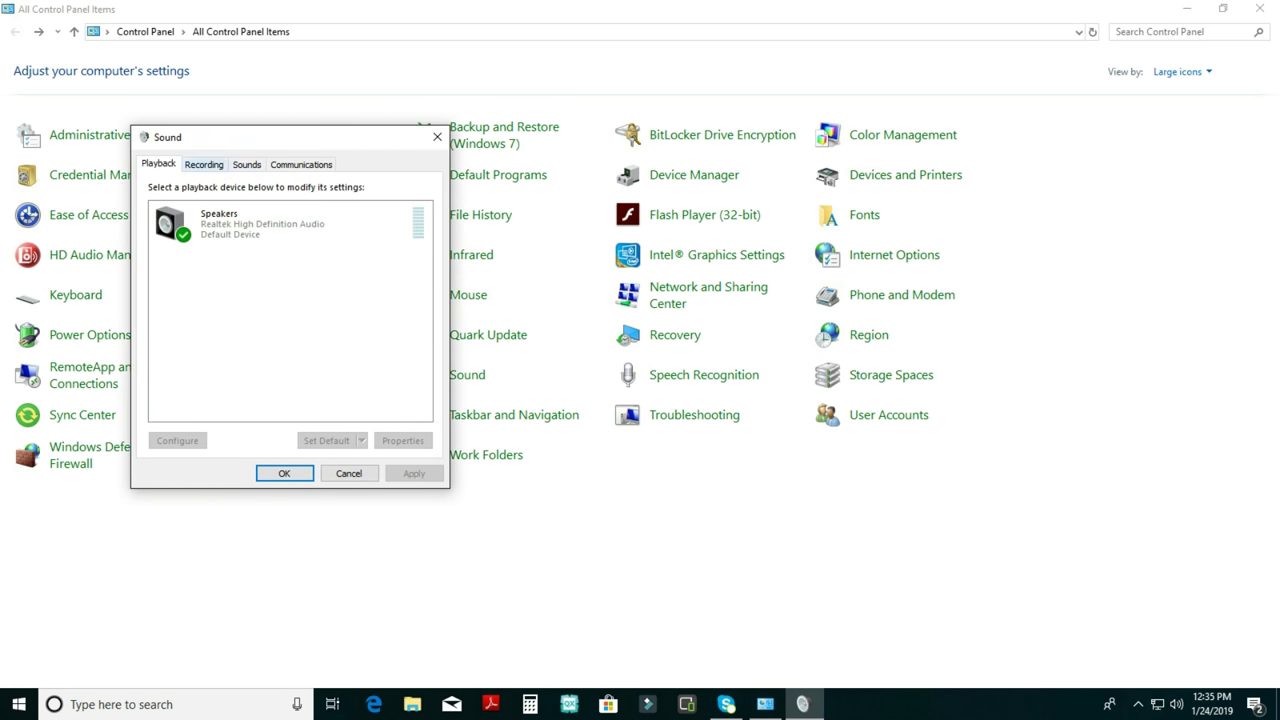
click(203, 164)
click(284, 473)
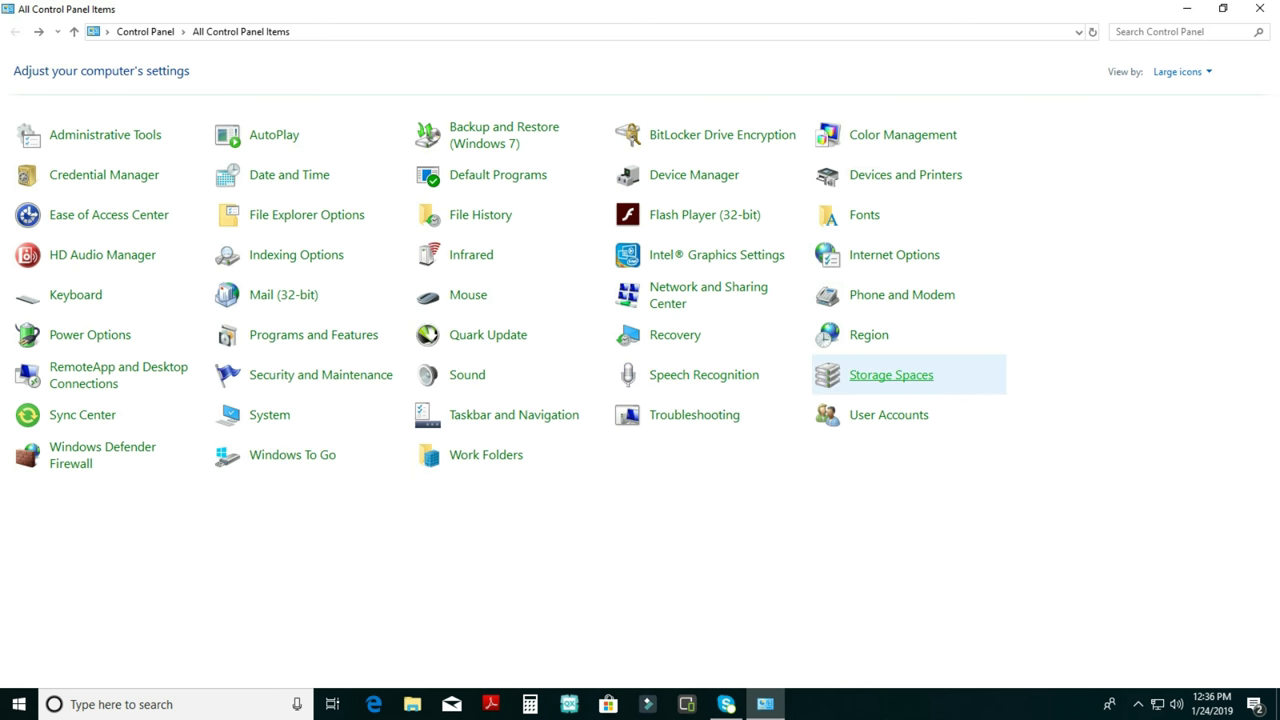
- View the Storage Spaces page, return to all Control Panel items, and close Control Panel
click(890, 375)
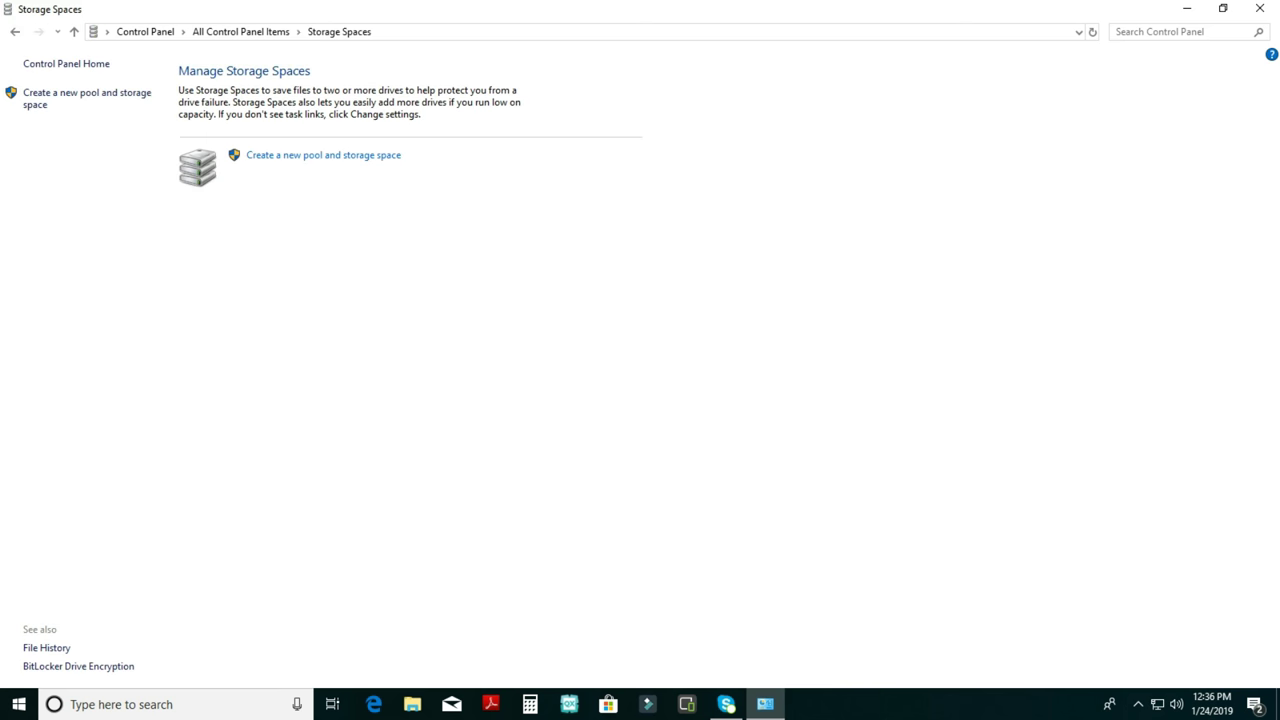
click(15, 31)
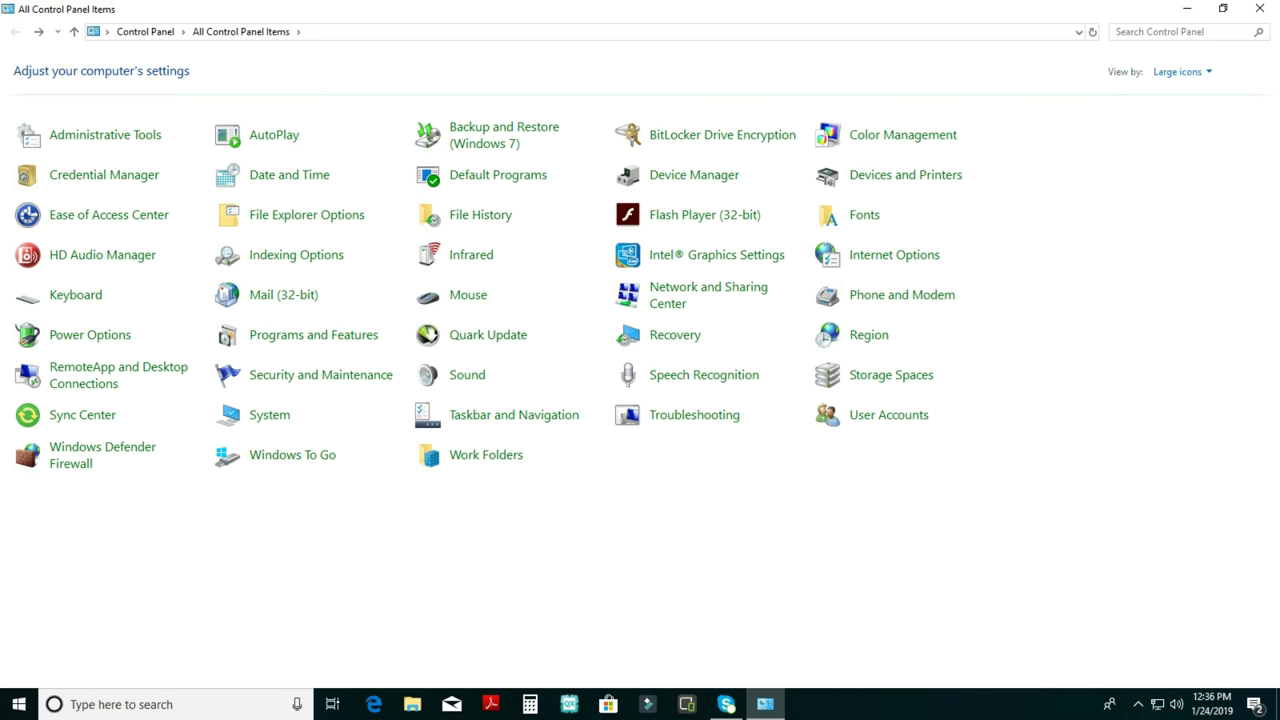
click(1259, 8)
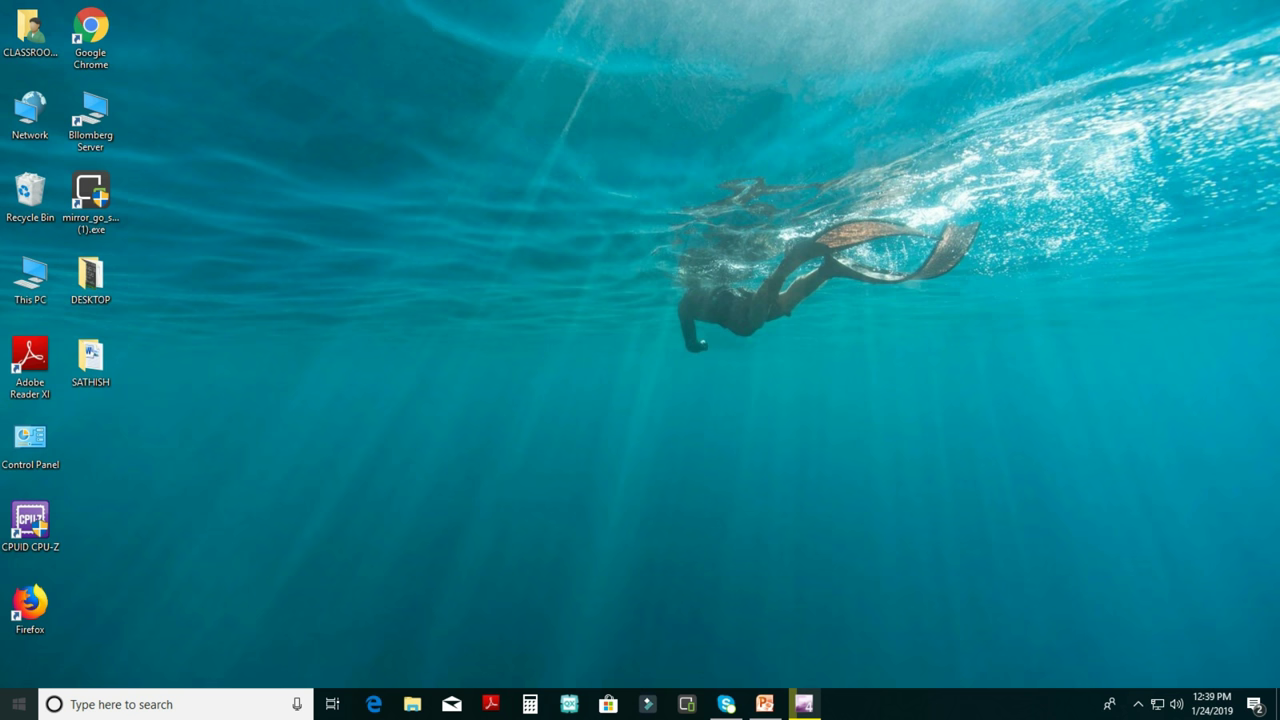
- Start Microsoft PowerPoint 2010 from the Microsoft Office programs and enter "ewrewrerrewrwe" as the first slide's title
click(18, 704)
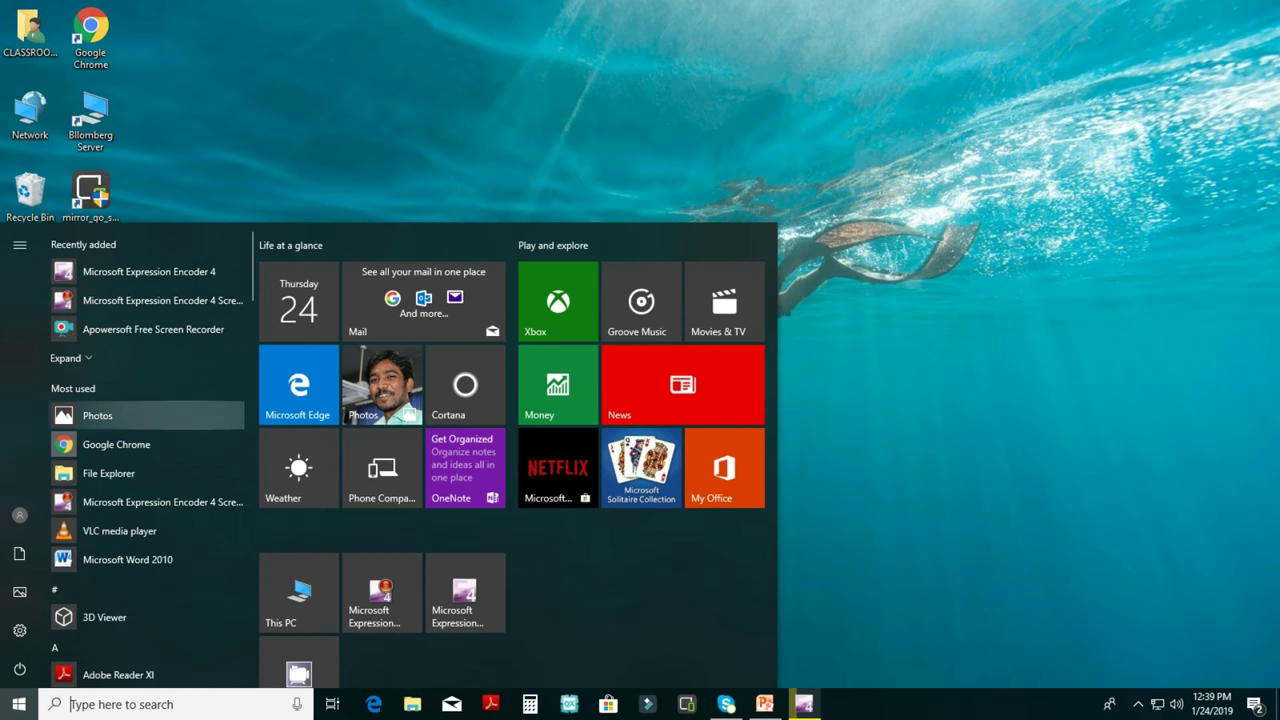
scroll(150, 400, down, 3)
scroll(150, 420, down, 5)
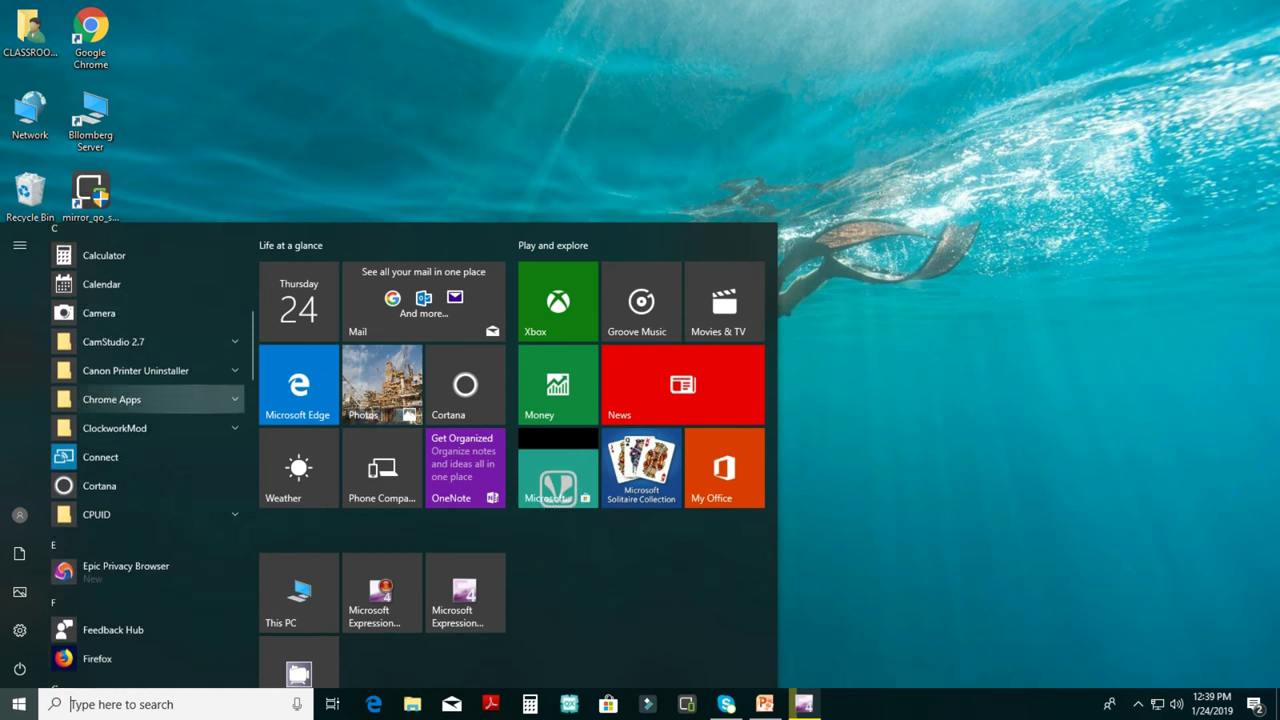
scroll(150, 420, down, 5)
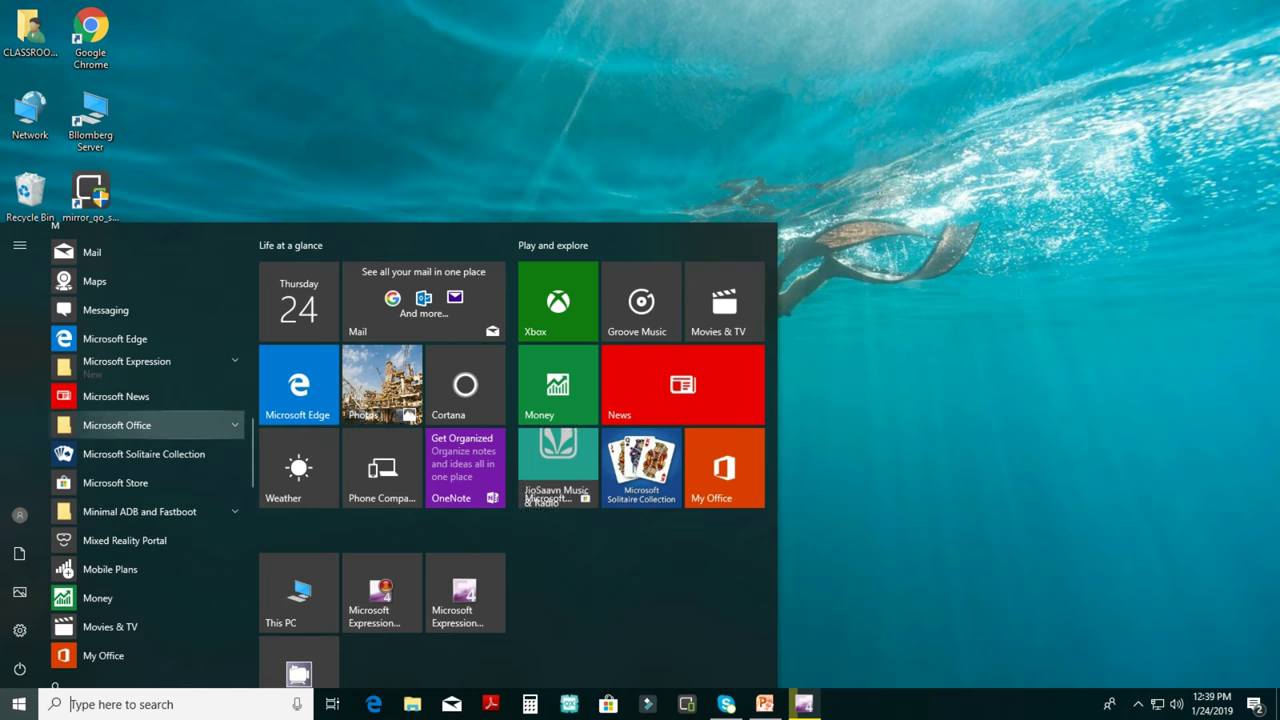
click(150, 425)
scroll(150, 400, down, 2)
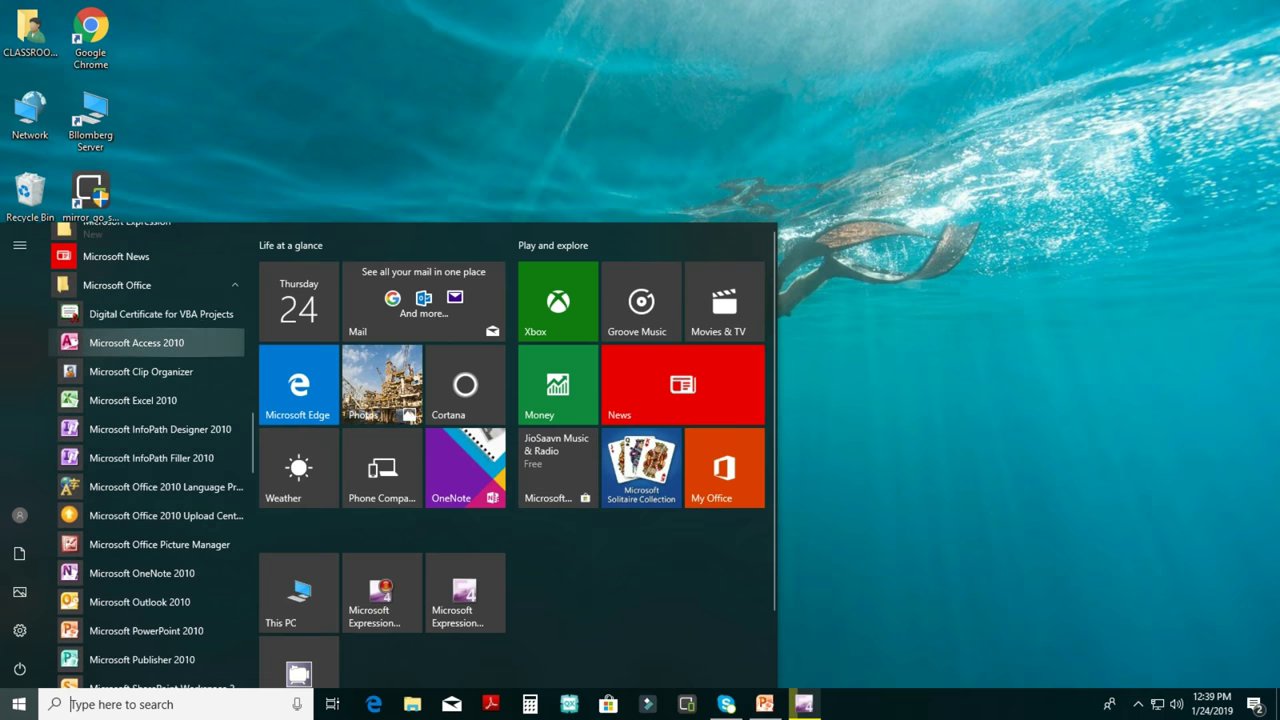
scroll(150, 340, down, 3)
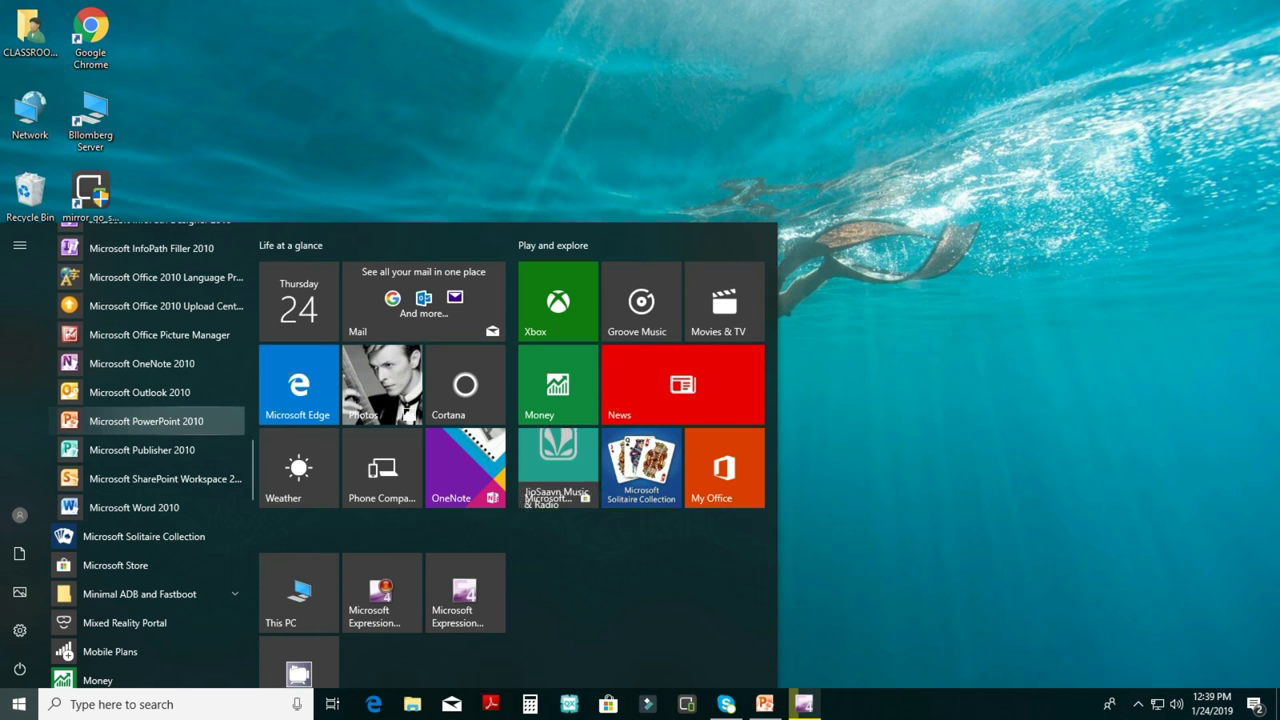
click(146, 421)
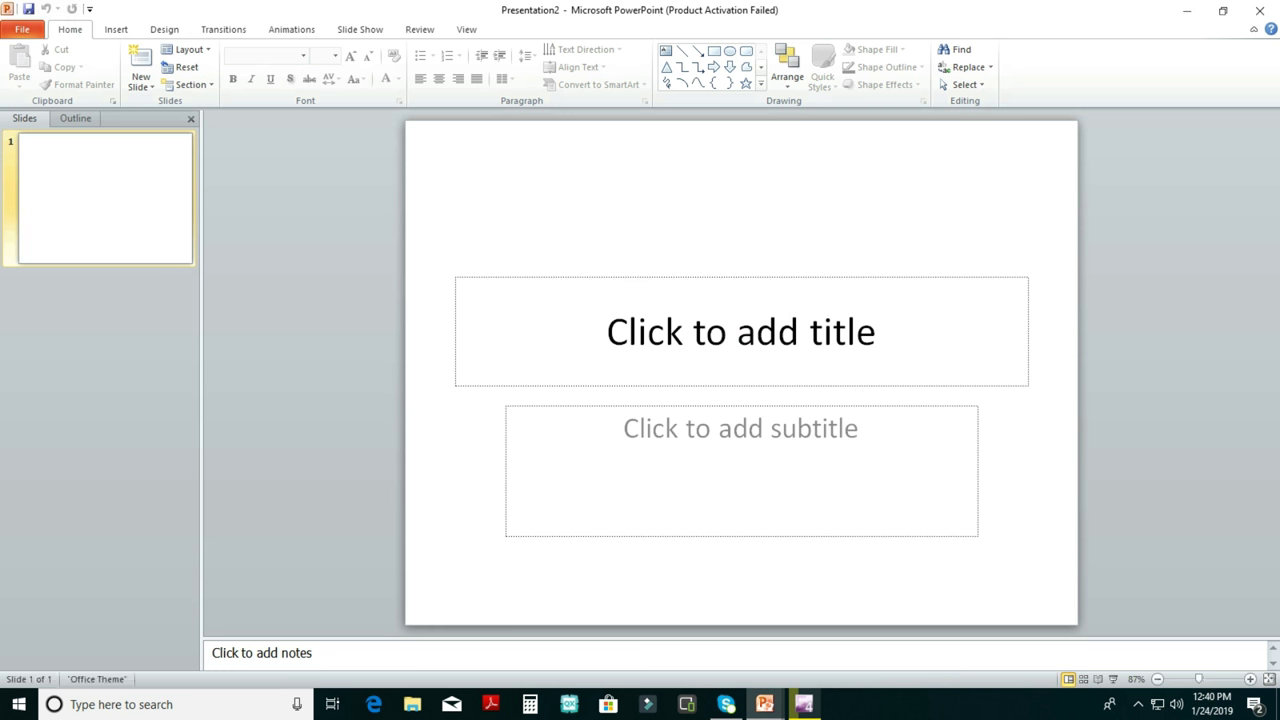
click(741, 331)
text(ewrewrerrewrwe)
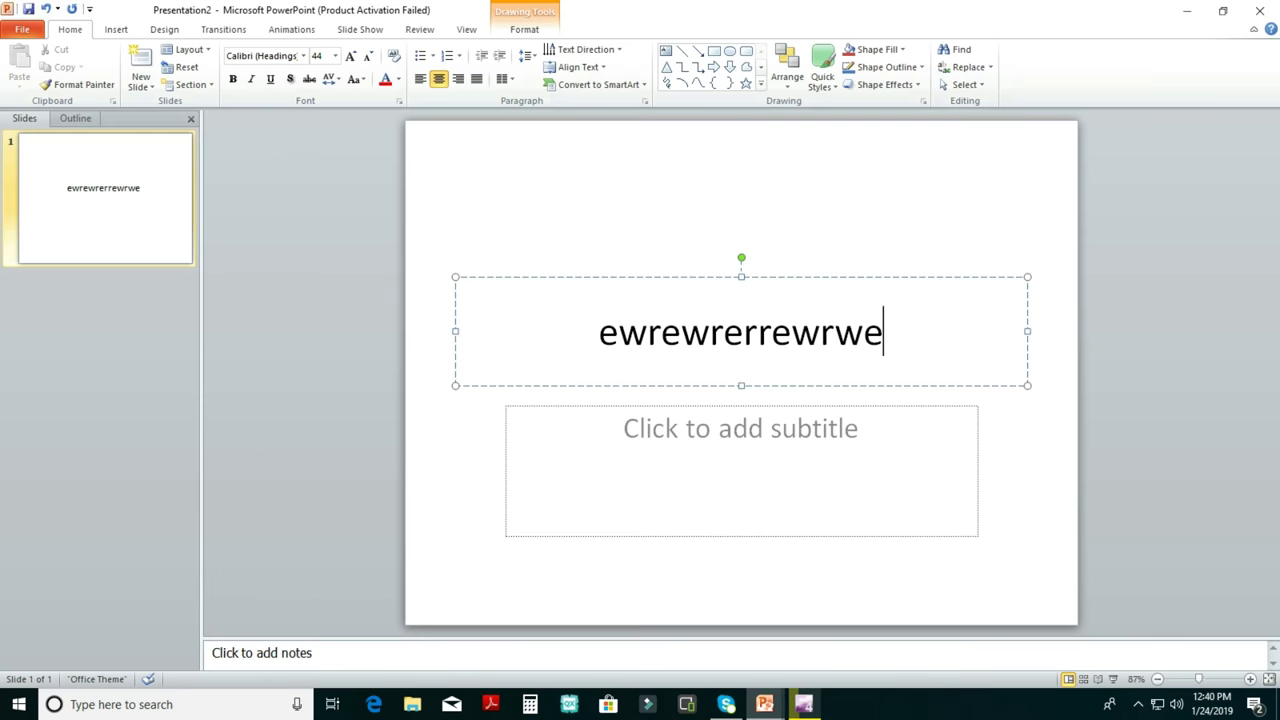
- Save the presentation to the Desktop with a person's first name as the file name, and close its window
click(22, 29)
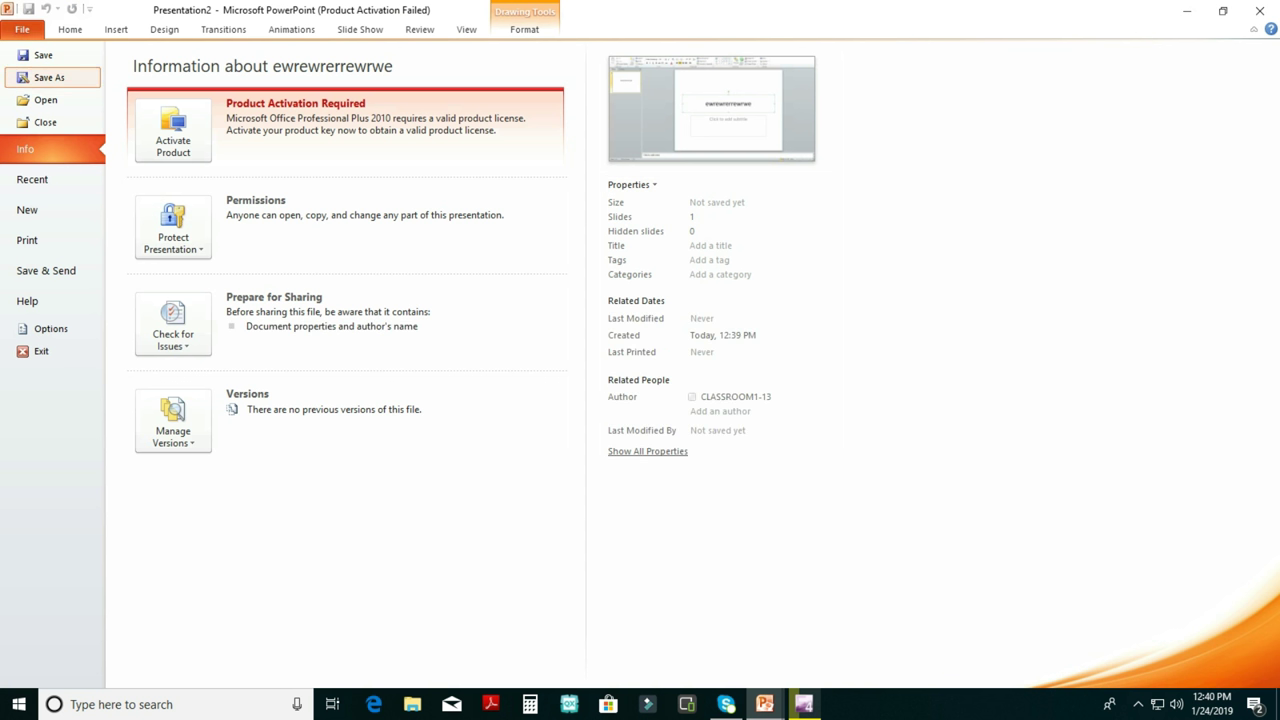
click(40, 77)
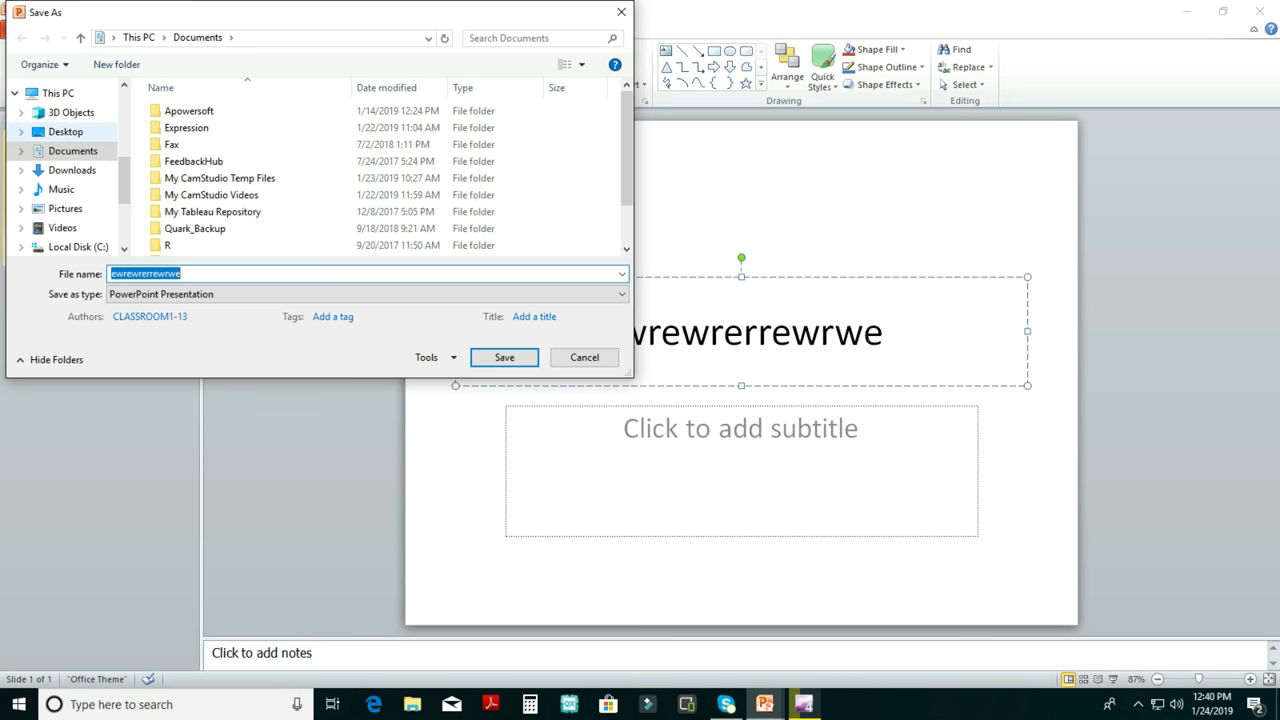
click(66, 131)
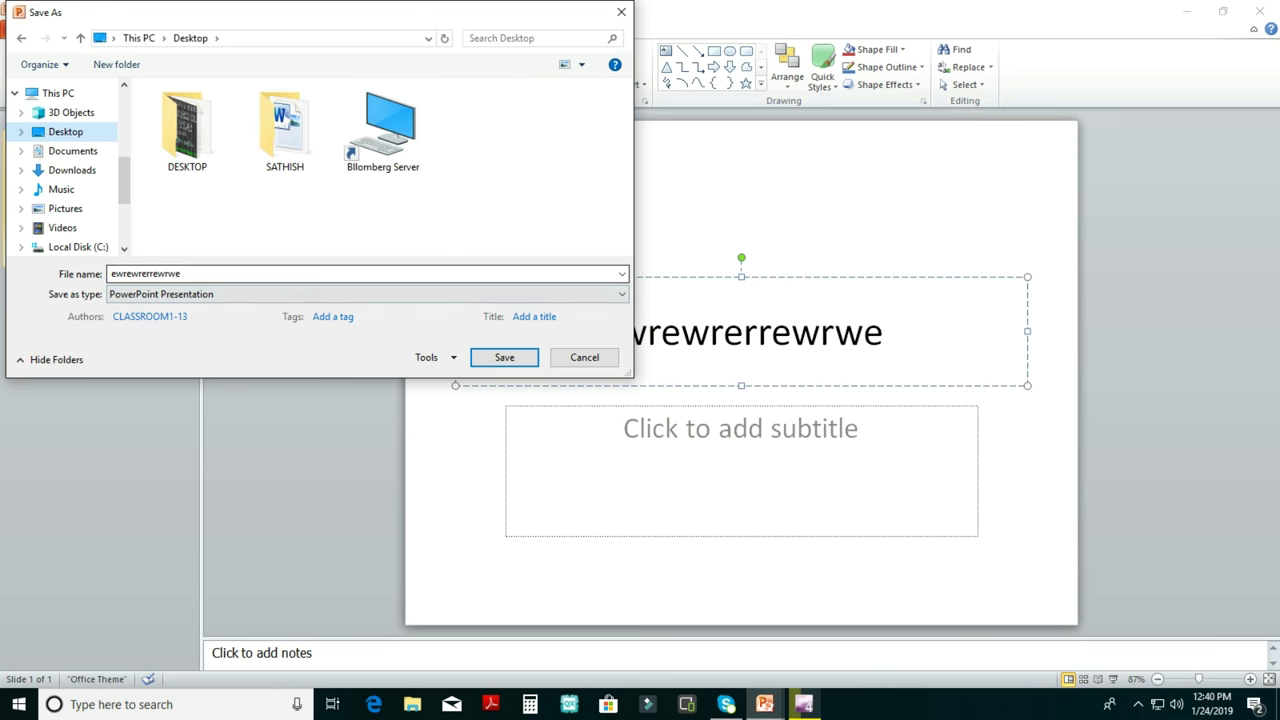
text(sridhar)
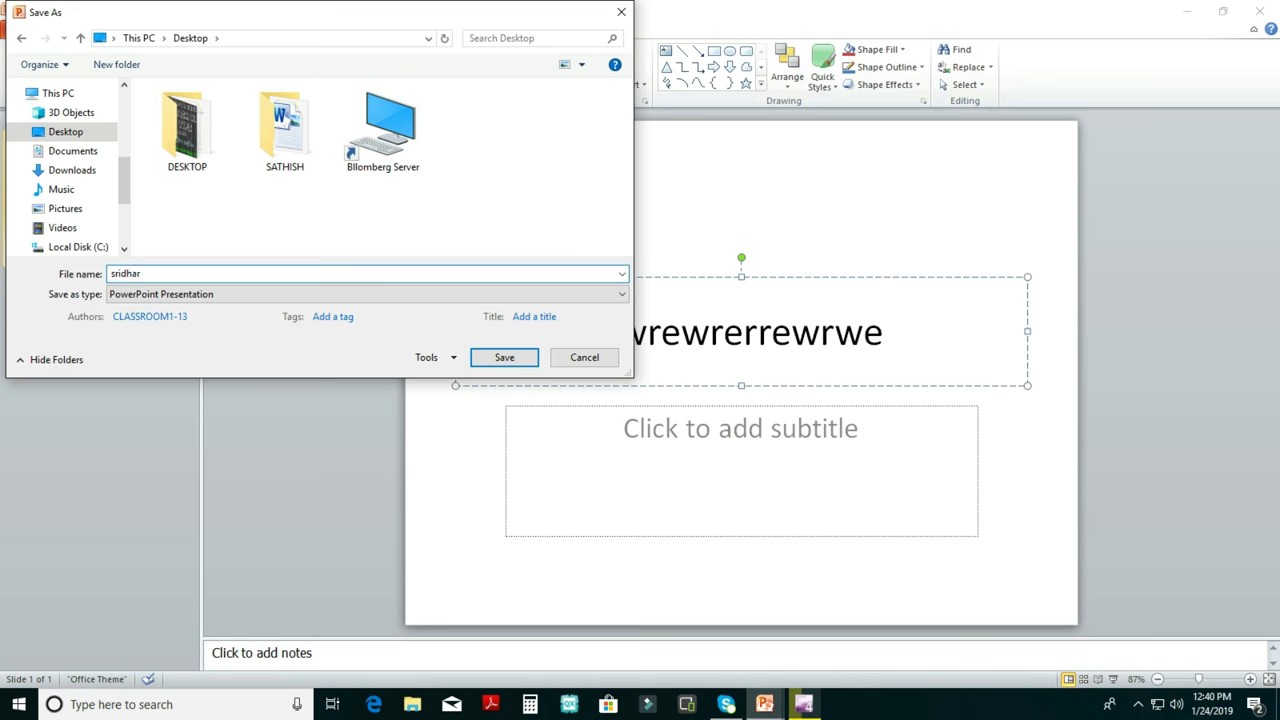
click(504, 357)
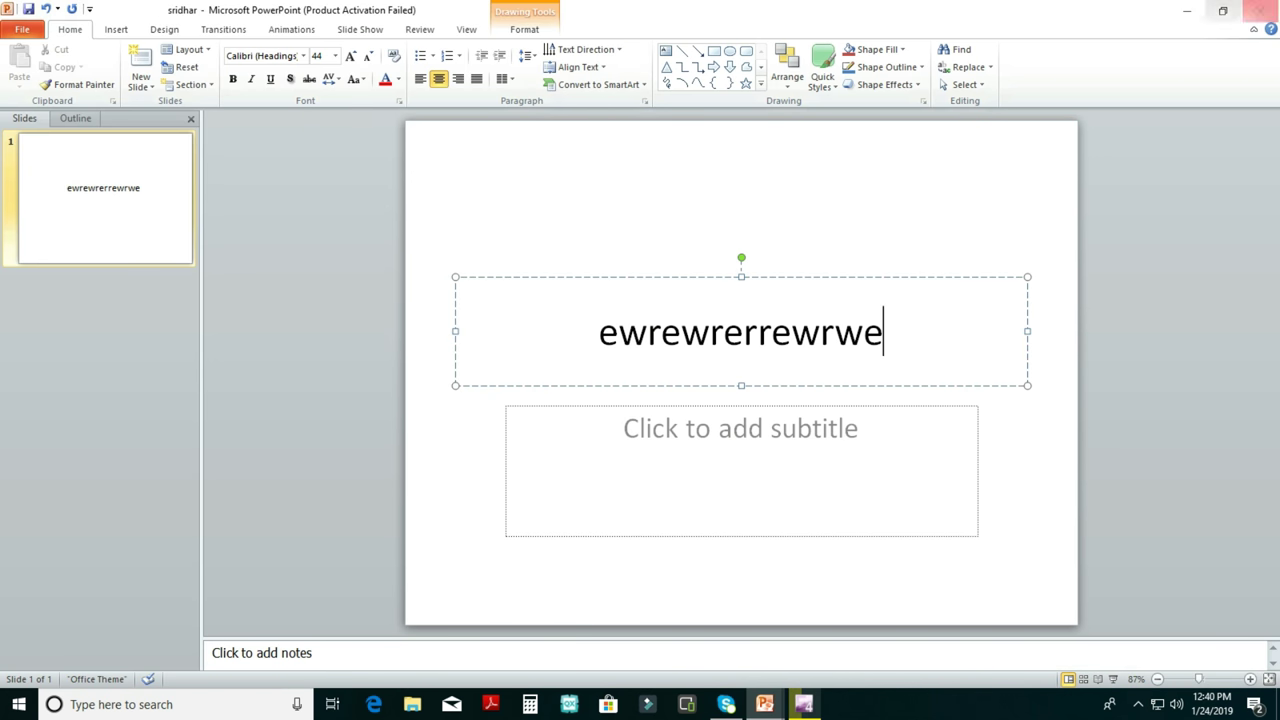
click(1257, 10)
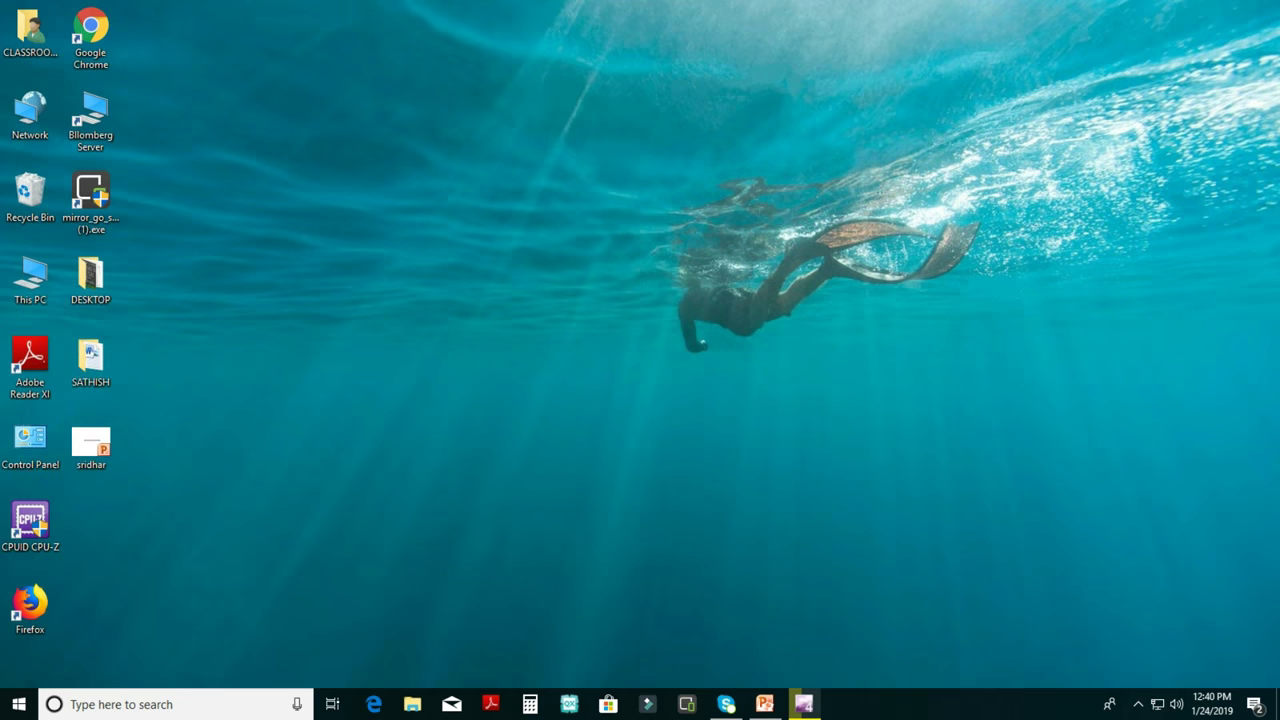
key(Return)
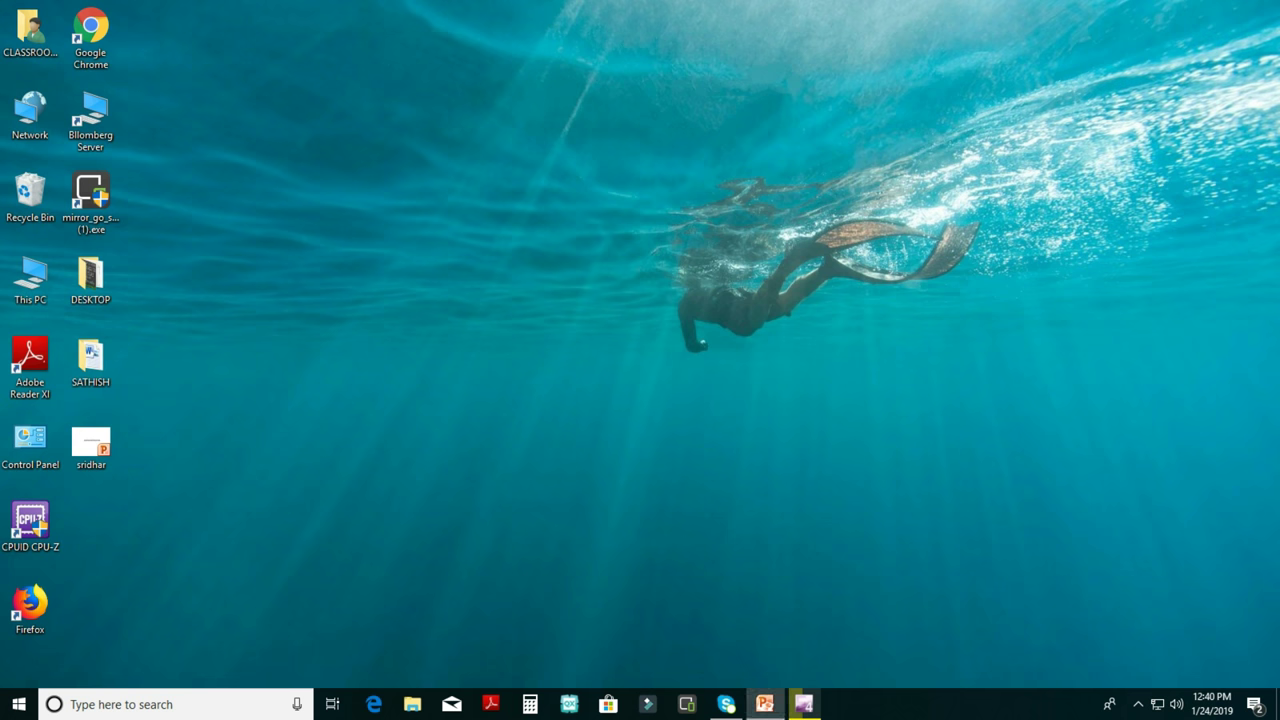
- Close PowerPoint and copy the saved presentation from the desktop to the New Volume (E:) drive
click(1259, 10)
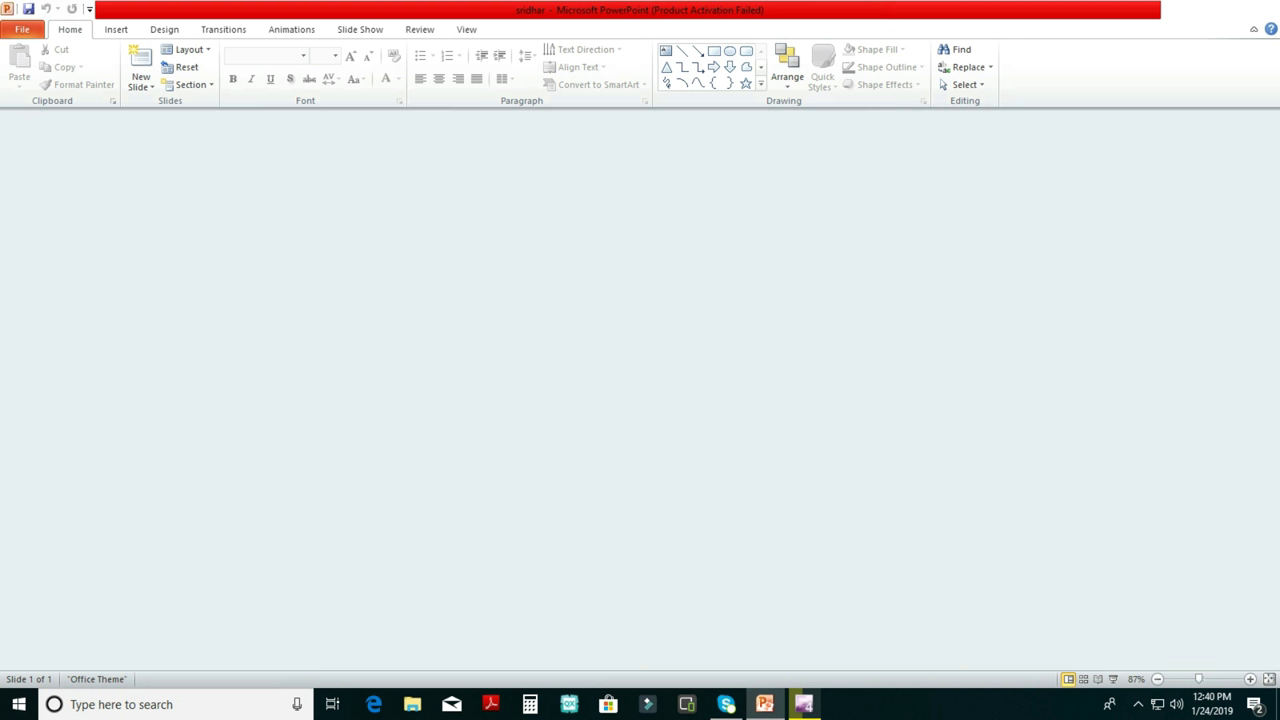
right_click(93, 449)
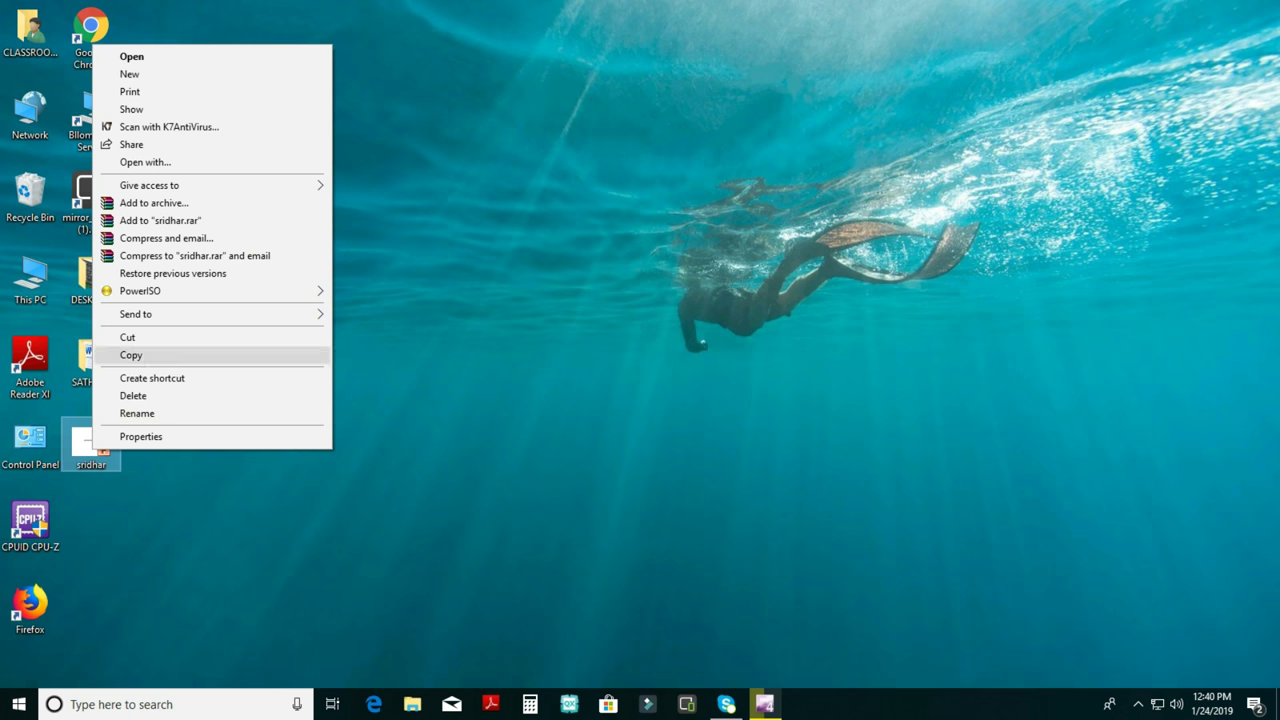
click(131, 355)
click(30, 278)
key(Return)
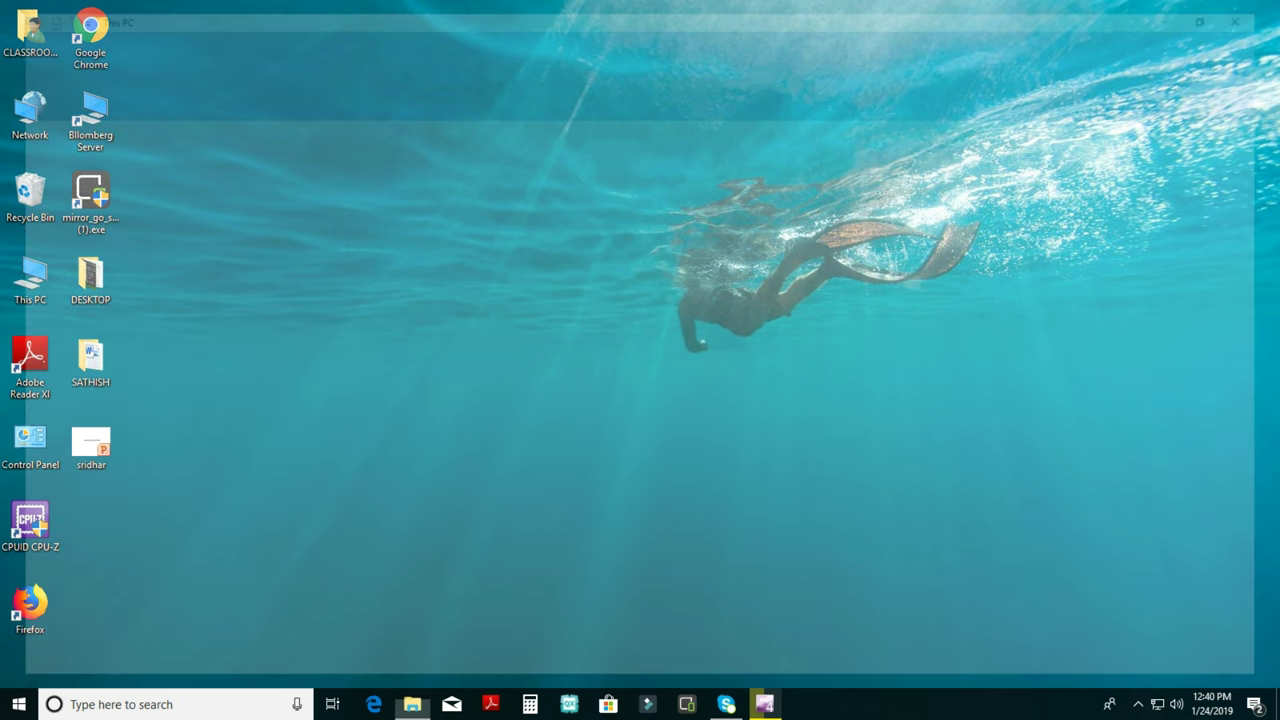
double_click(600, 300)
right_click(581, 305)
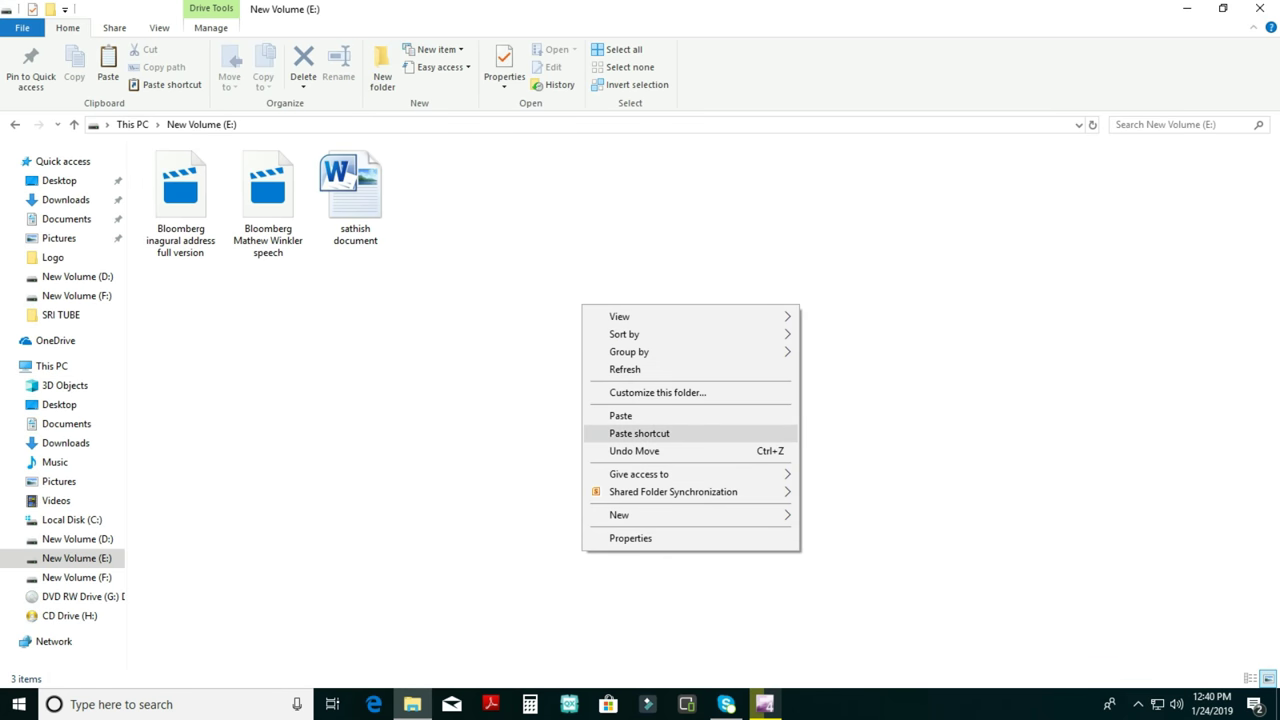
click(610, 415)
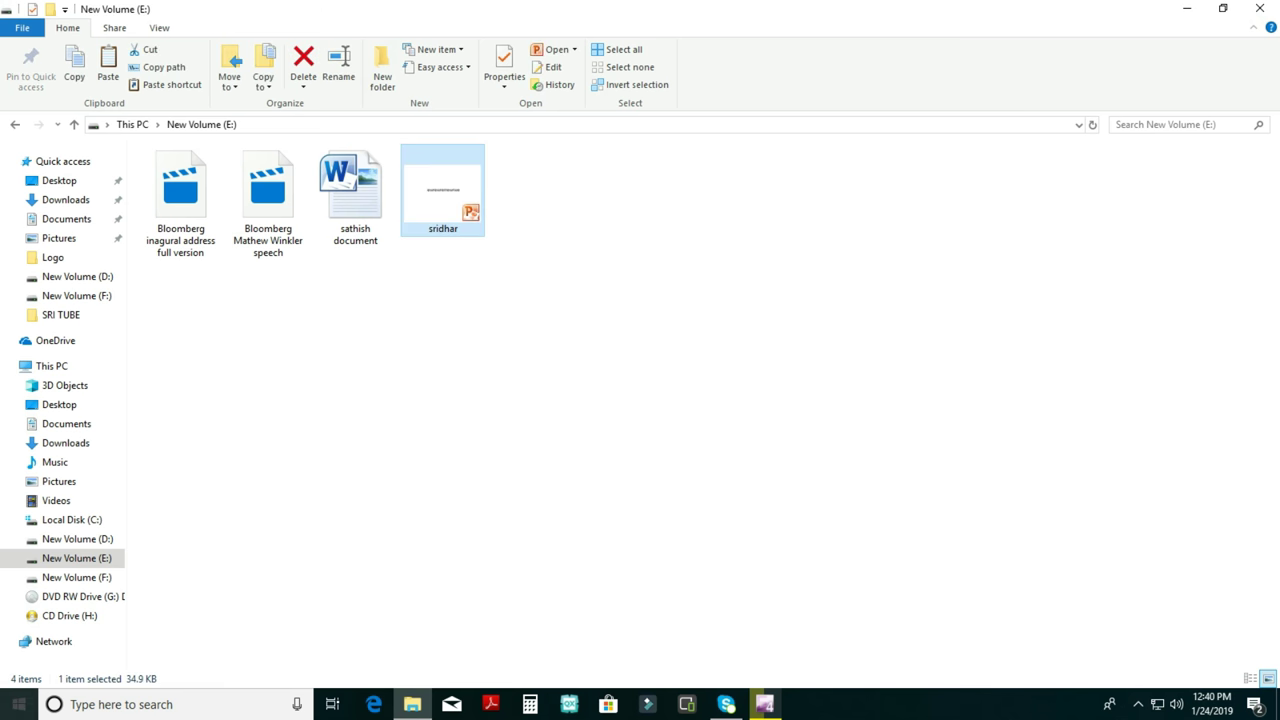
- Look through the installed apps in Start and expand the Microsoft Office folder to view its programs
click(19, 704)
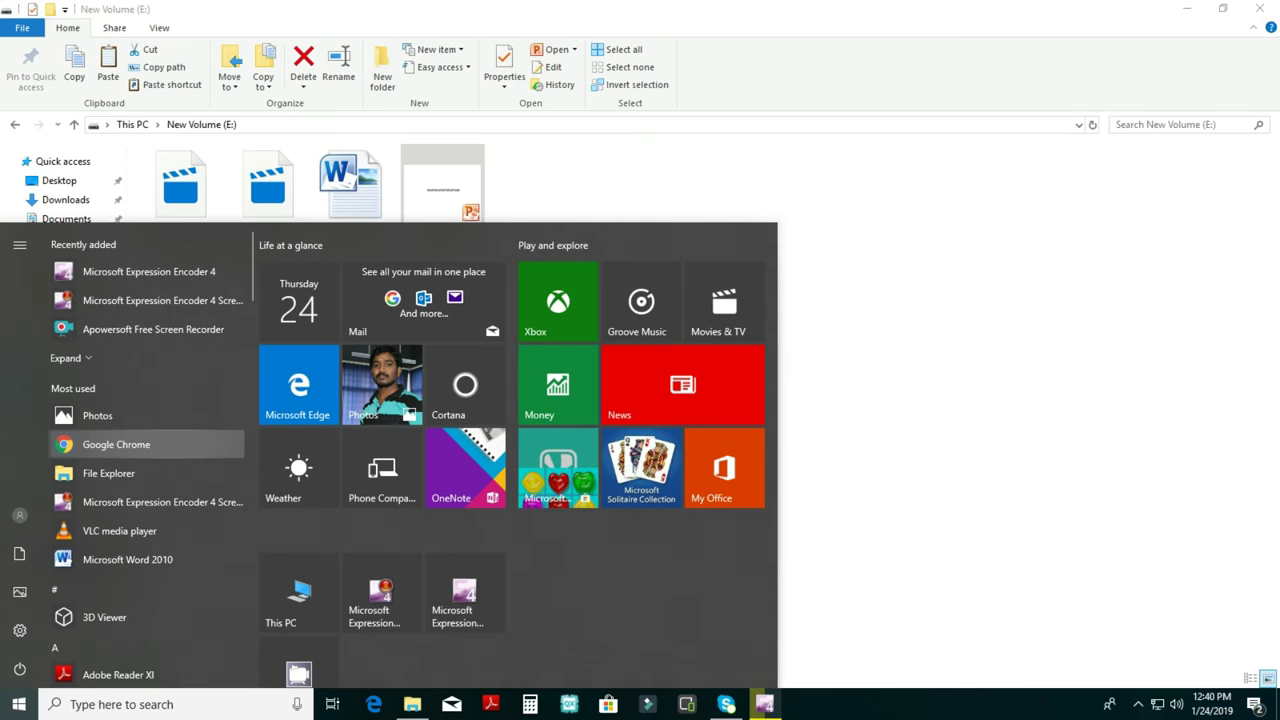
scroll(150, 470, down, 5)
scroll(150, 490, down, 8)
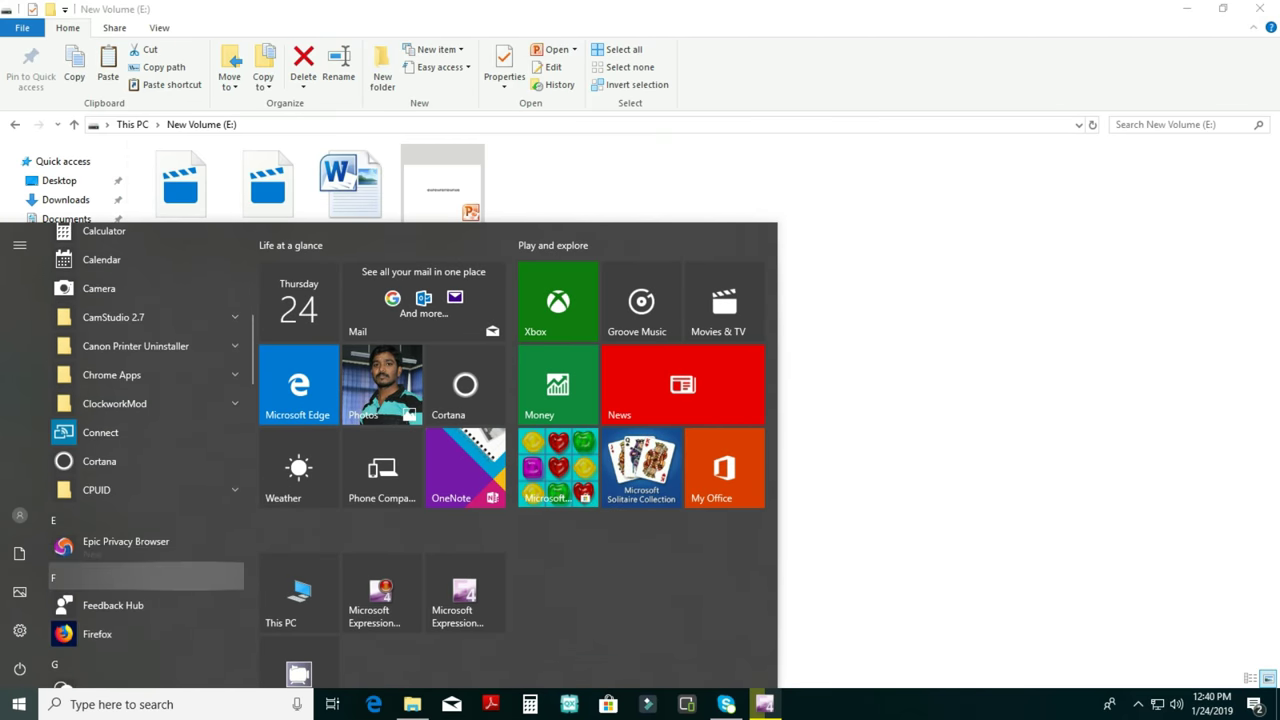
scroll(150, 460, down, 3)
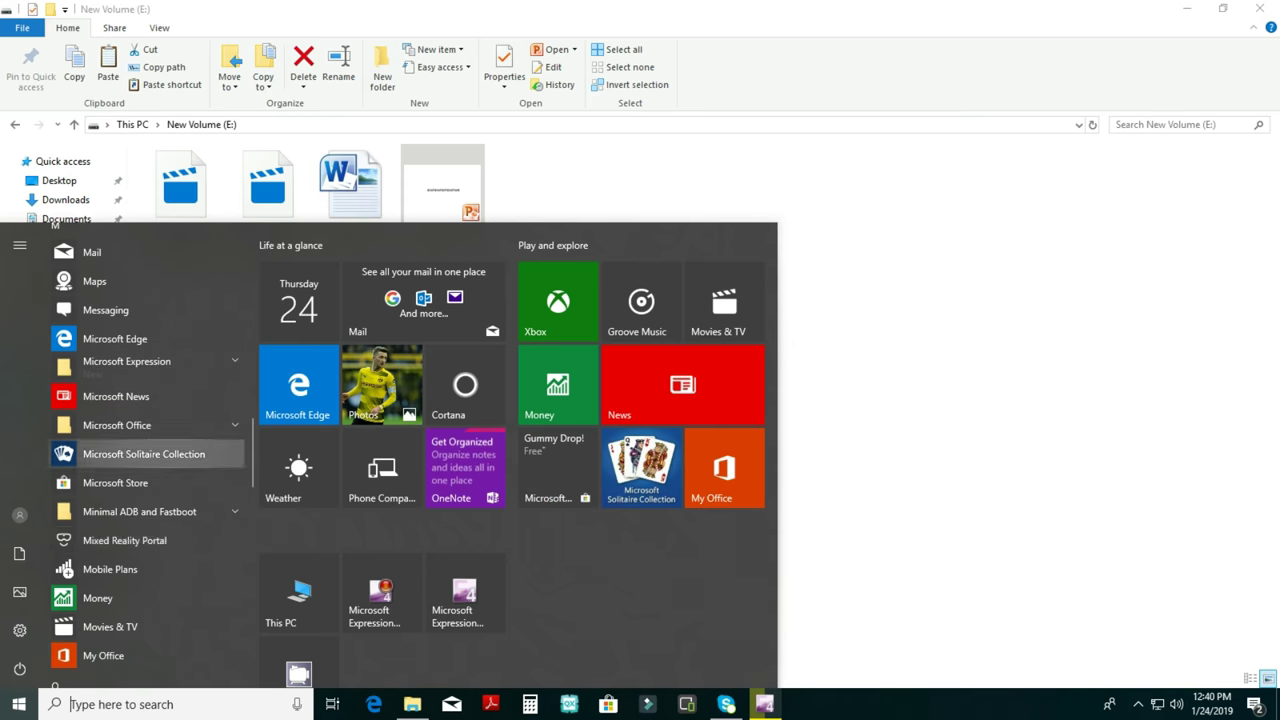
scroll(150, 460, up, 3)
click(150, 494)
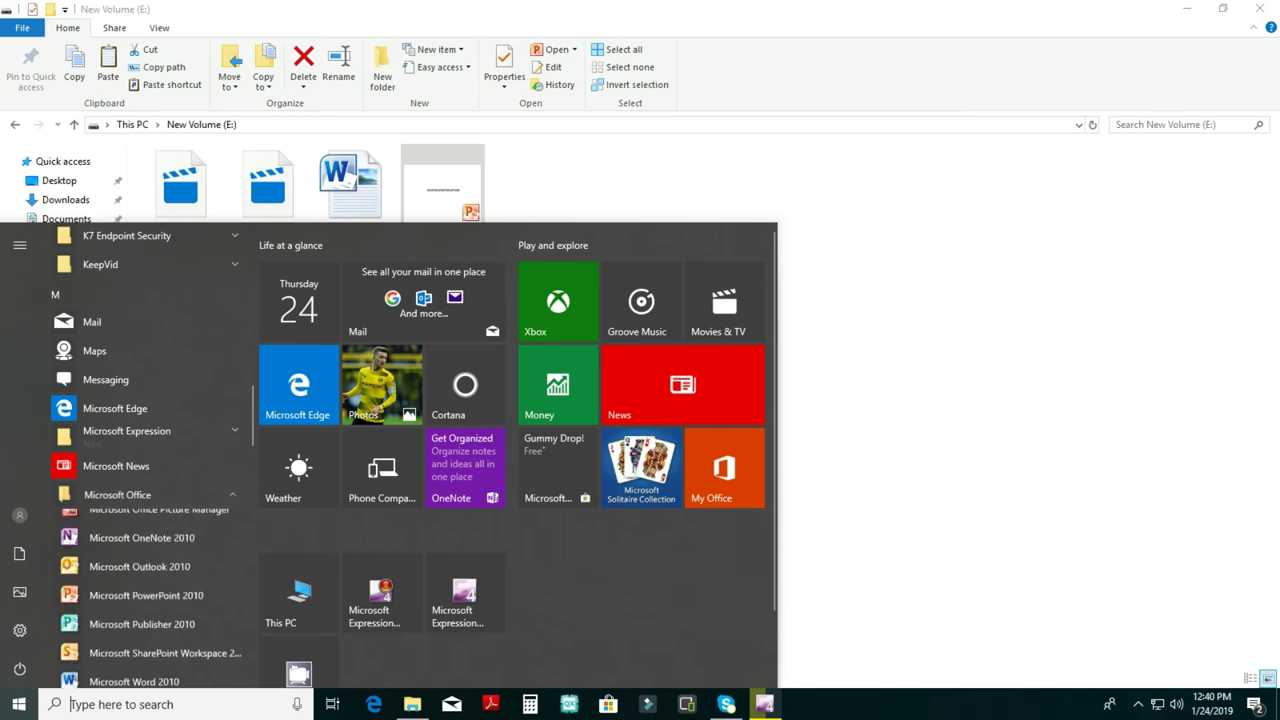
scroll(150, 400, down, 3)
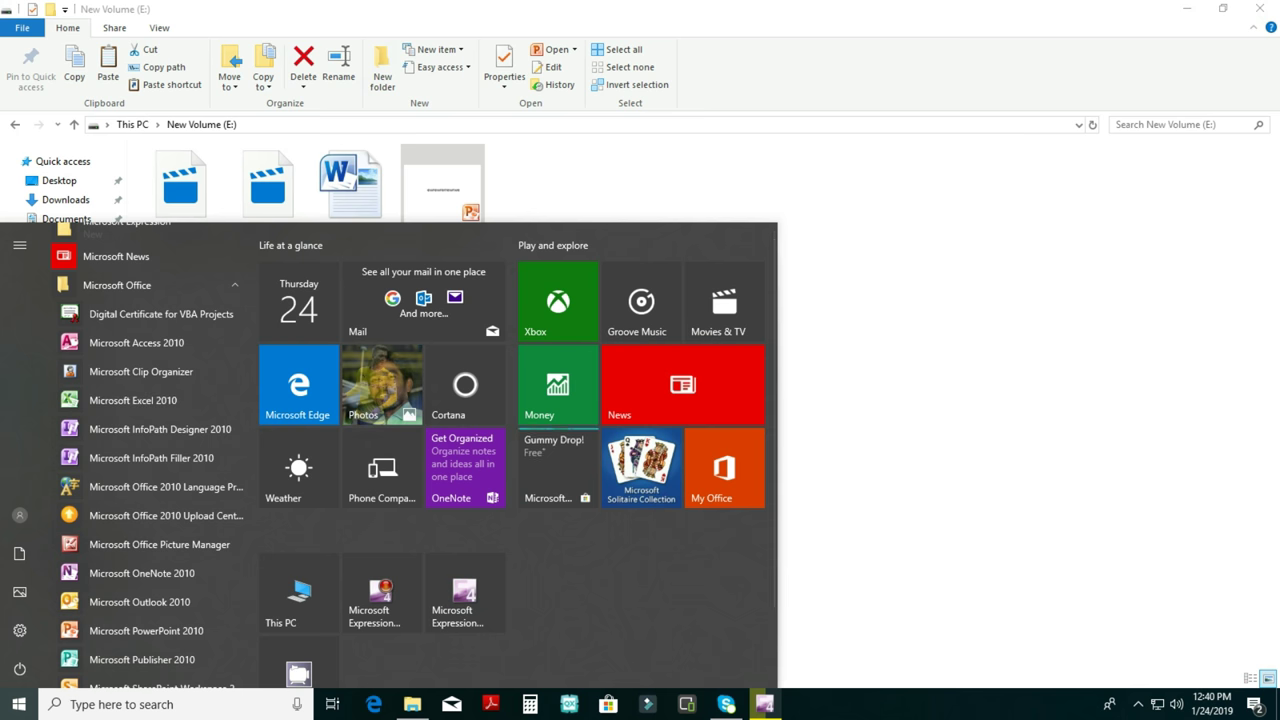
- Leave the list of programs, return to the desktop and refresh it
key(Escape)
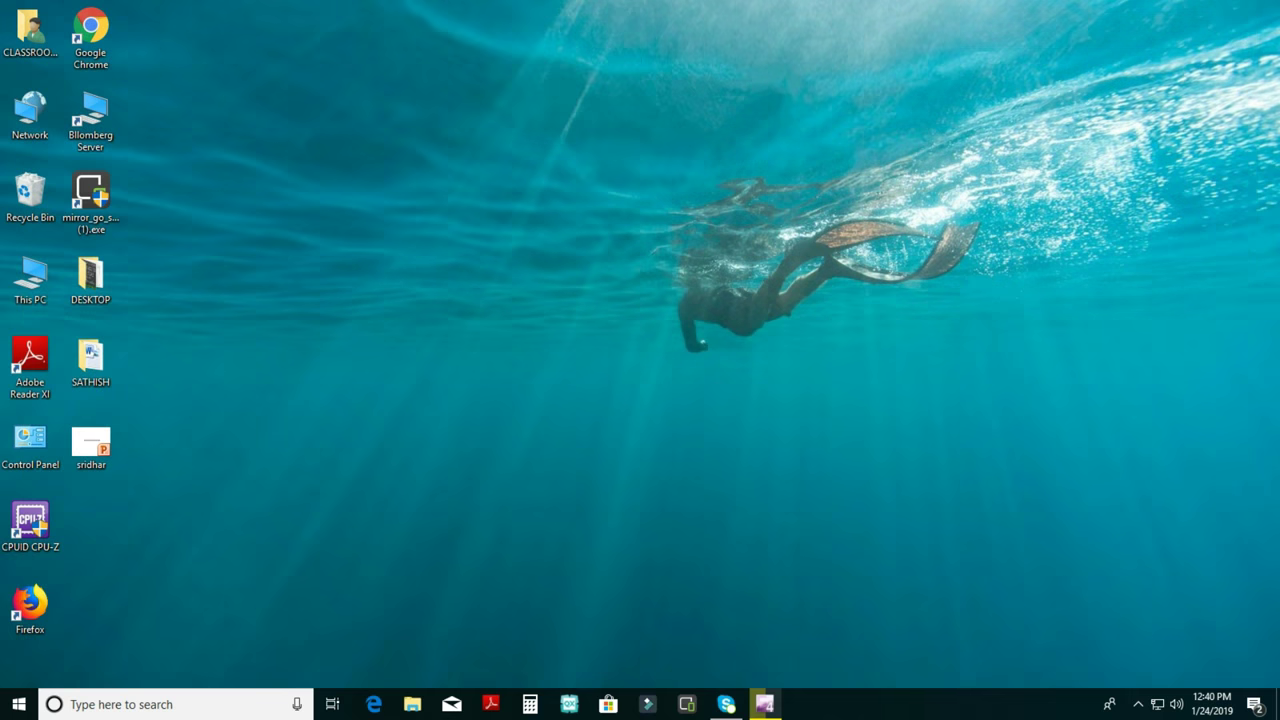
right_click(301, 311)
click(330, 359)
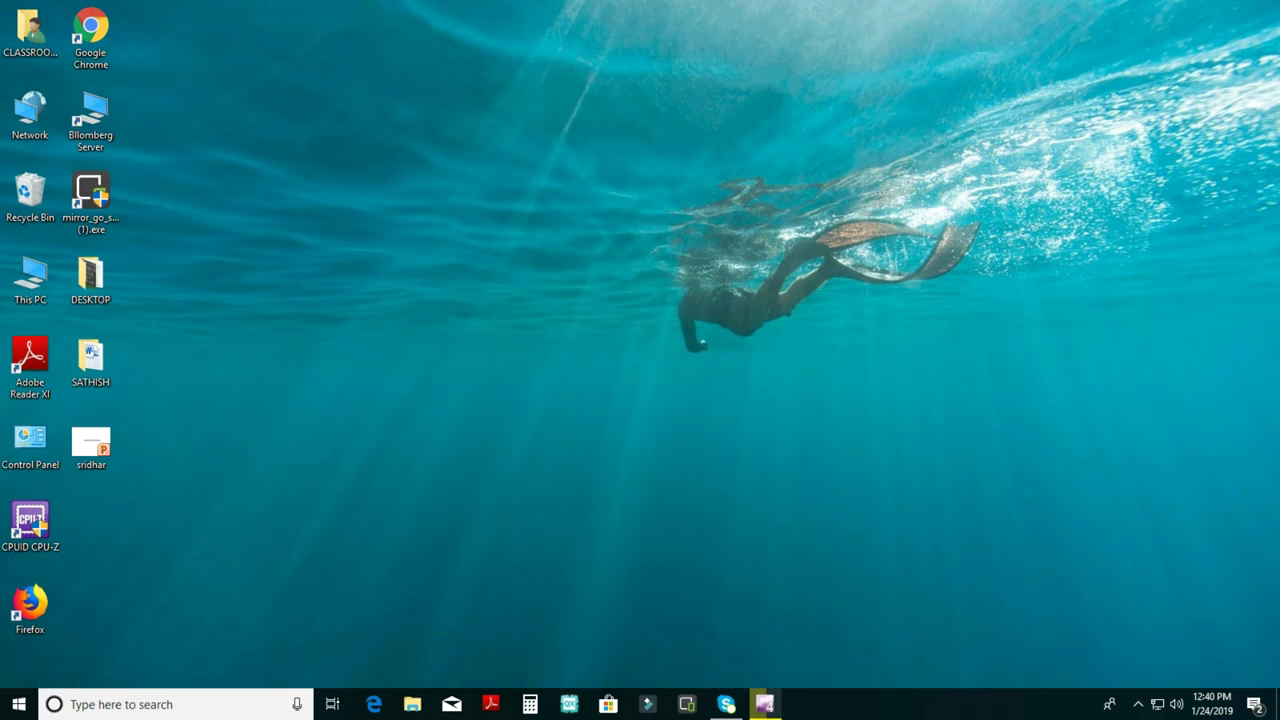